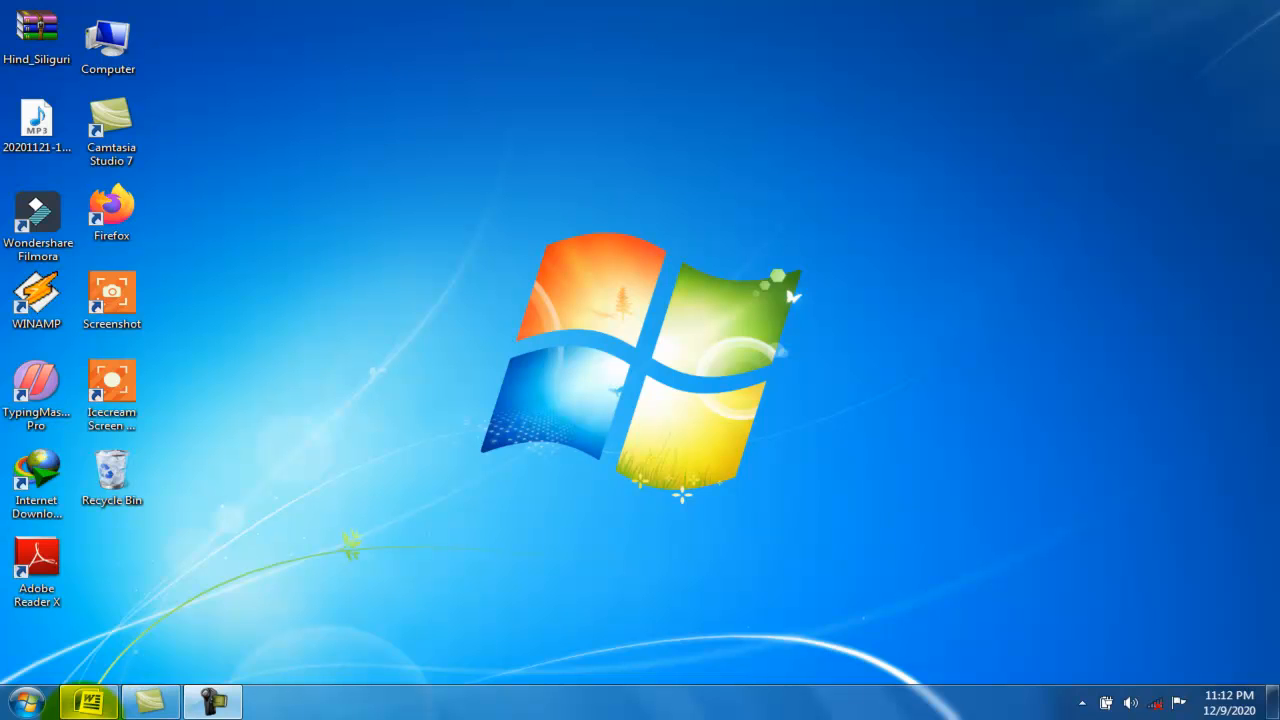
Step: Switch to the "Home menu" document in Microsoft Word
{"action": "mouse_move", "coordinate": [88, 703]}
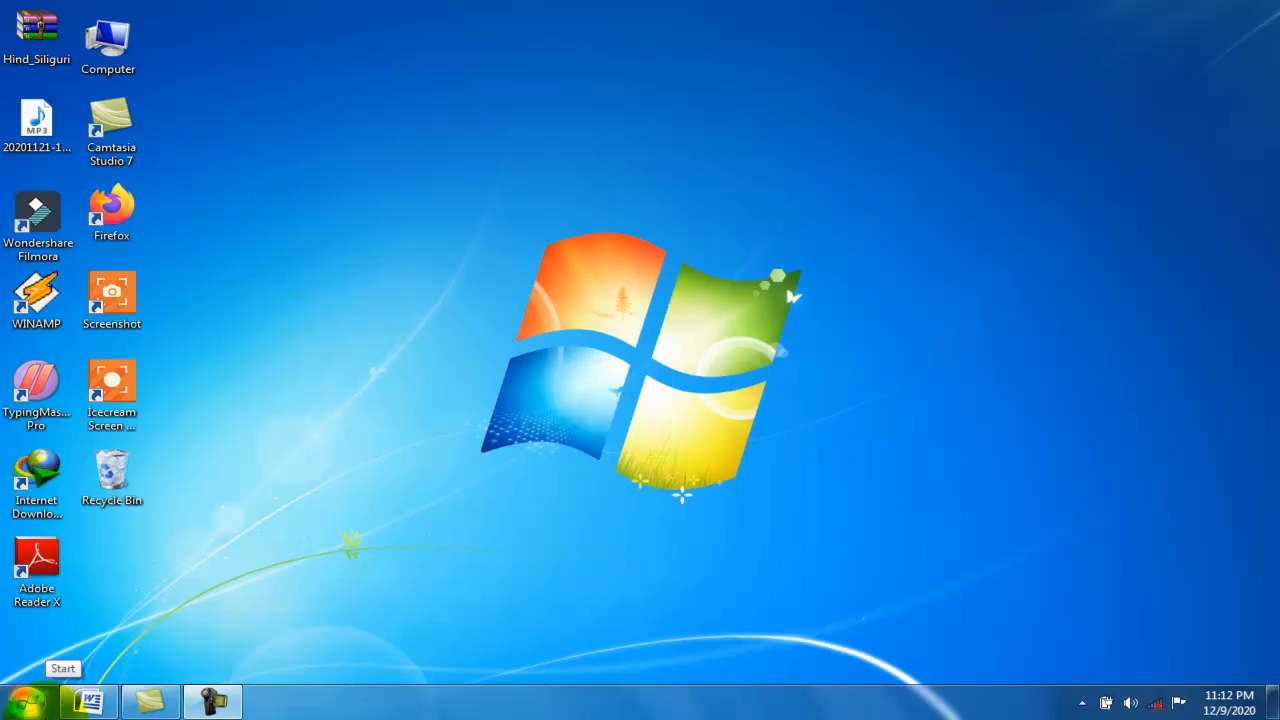
{"action": "left_click", "coordinate": [90, 703]}
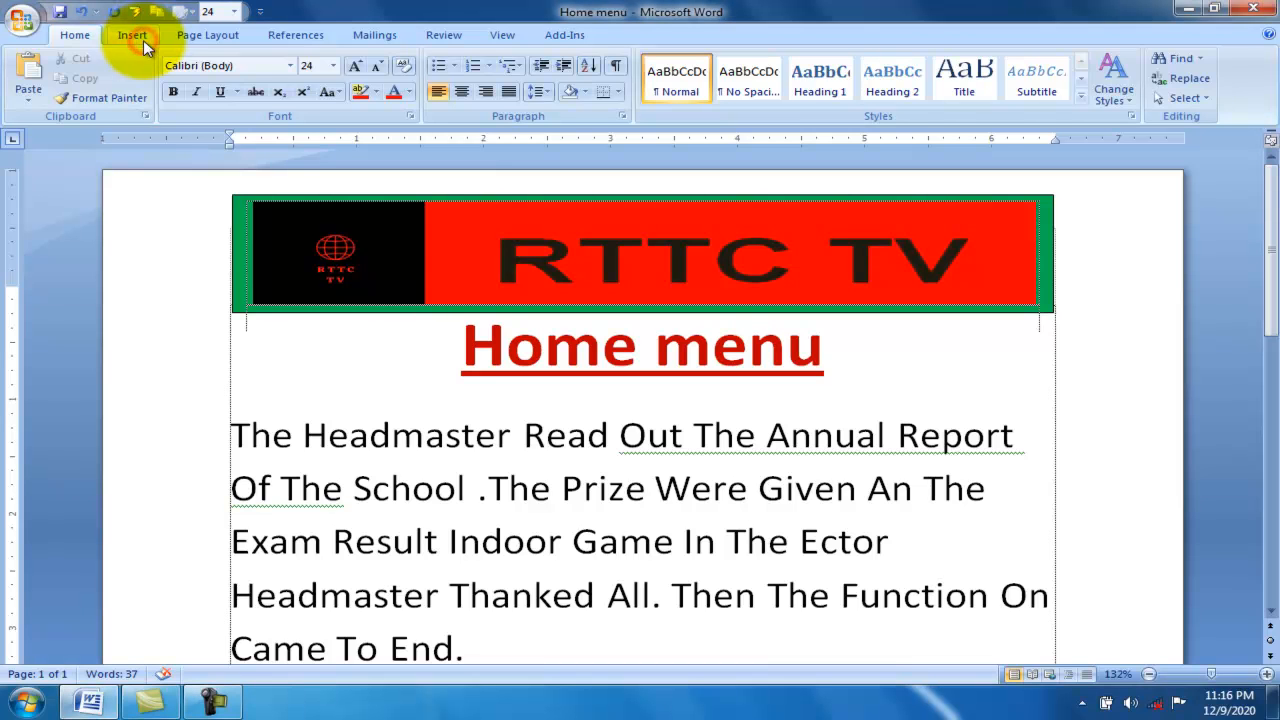
{"action": "left_click", "coordinate": [205, 40]}
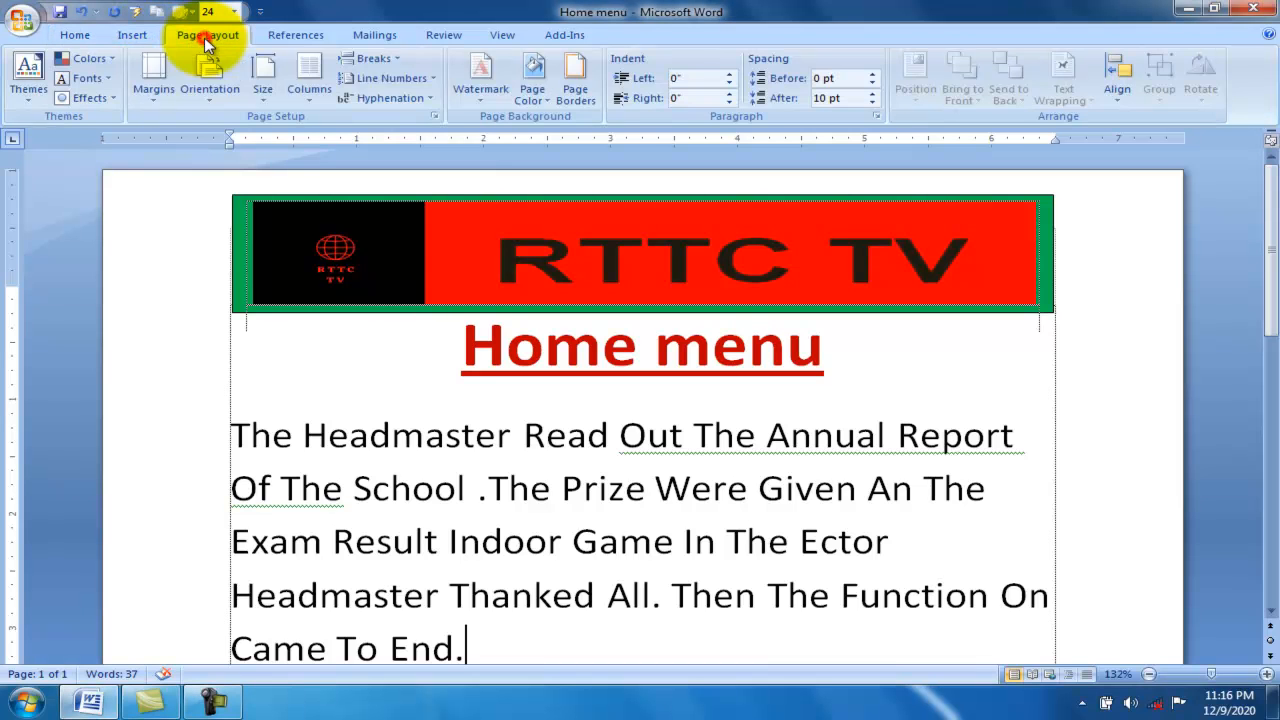
{"action": "left_click", "coordinate": [312, 35]}
{"action": "left_click", "coordinate": [384, 35]}
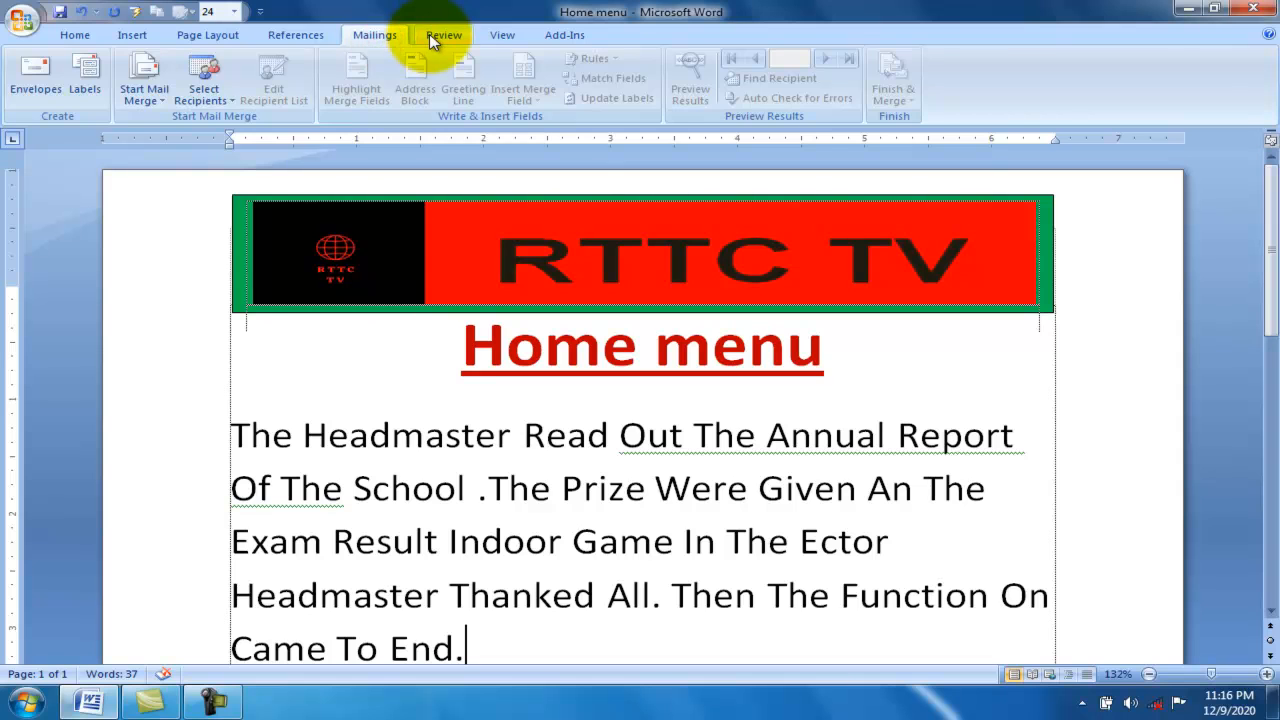
{"action": "left_click", "coordinate": [429, 34]}
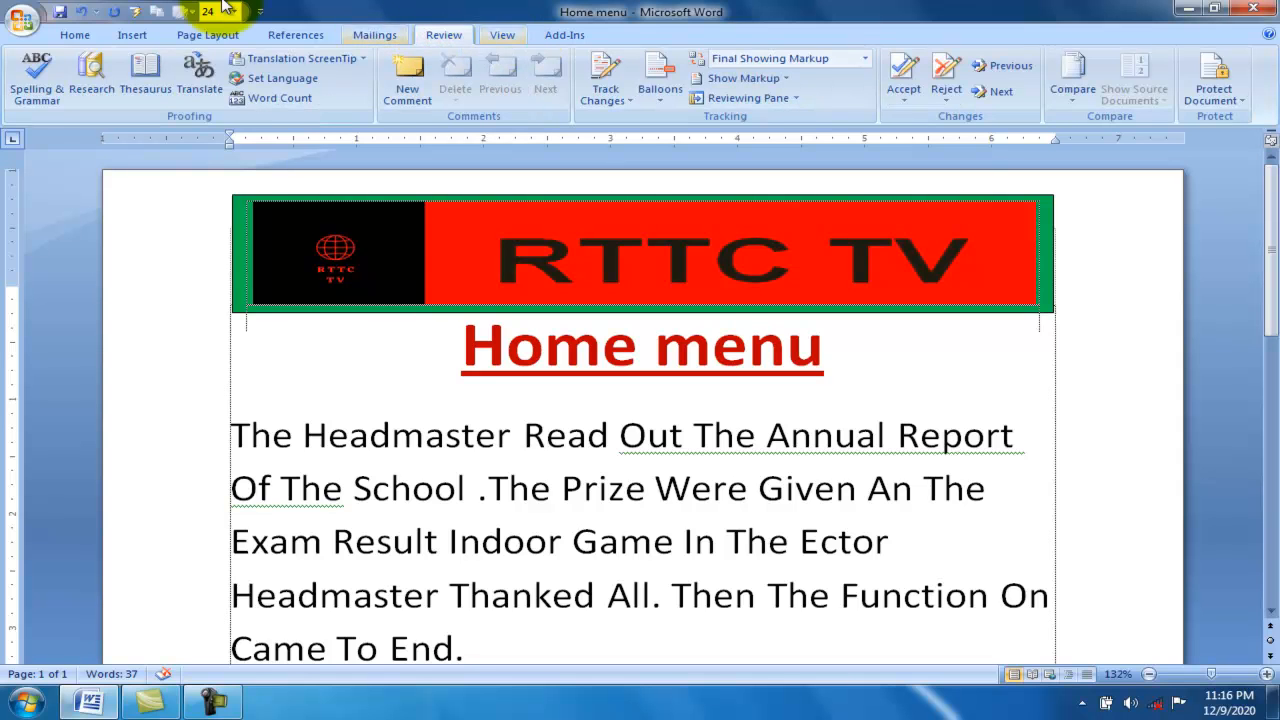
{"action": "left_click", "coordinate": [69, 38]}
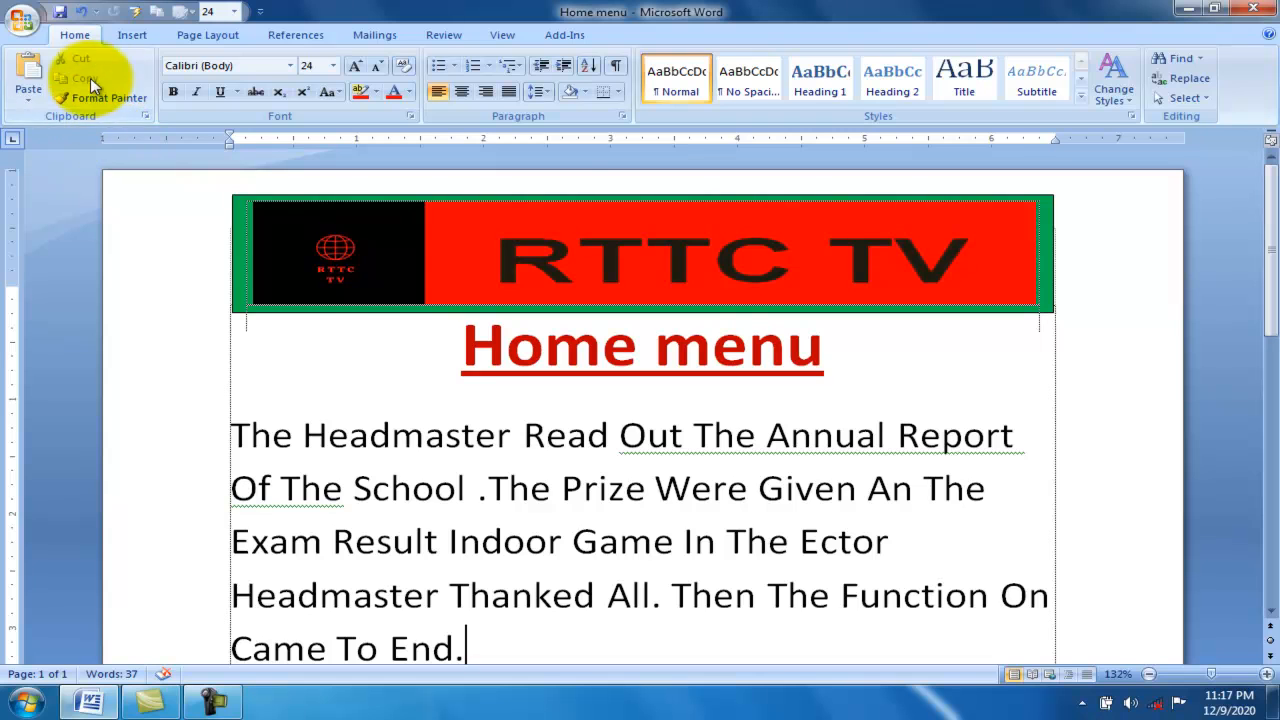
Step: Copy the first body line "The Headmaster Read Out The Annual Report" and paste it until it appears four times in a row
{"action": "mouse_move", "coordinate": [229, 434]}
{"action": "left_mouse_down"}
{"action": "mouse_move", "coordinate": [511, 460]}
{"action": "mouse_move", "coordinate": [1020, 428]}
{"action": "left_mouse_up"}
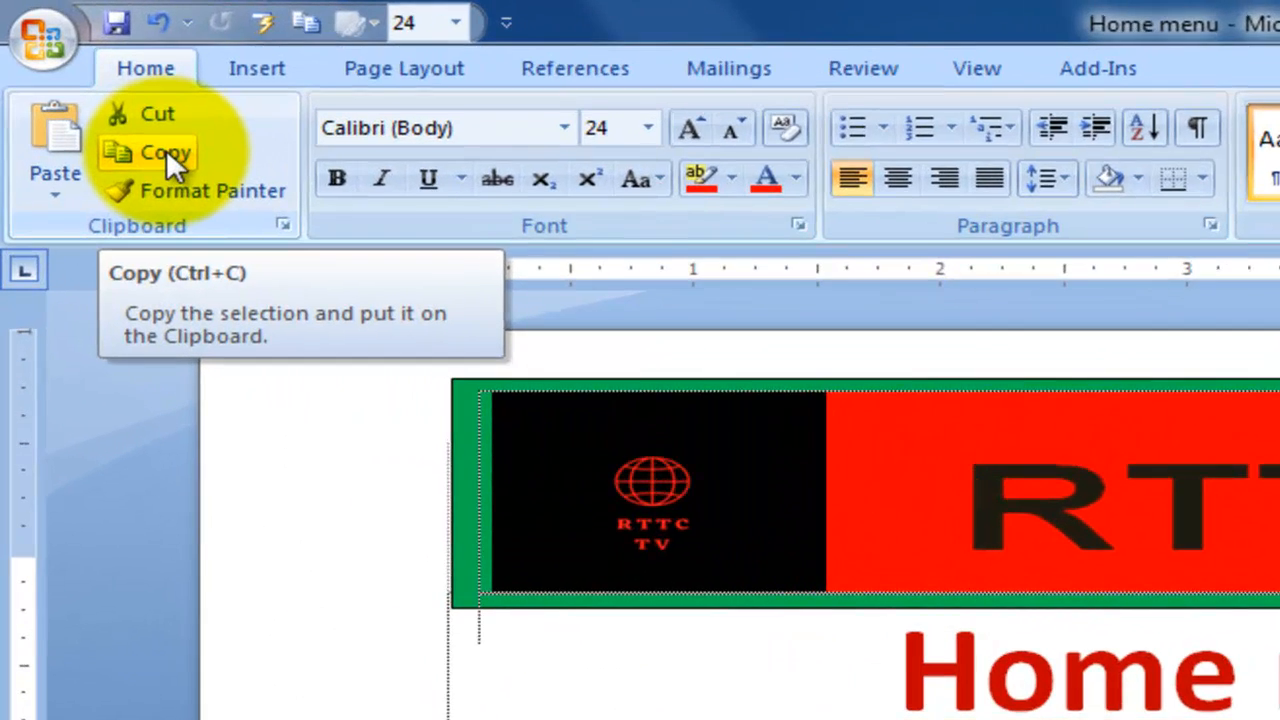
{"action": "left_click", "coordinate": [108, 98]}
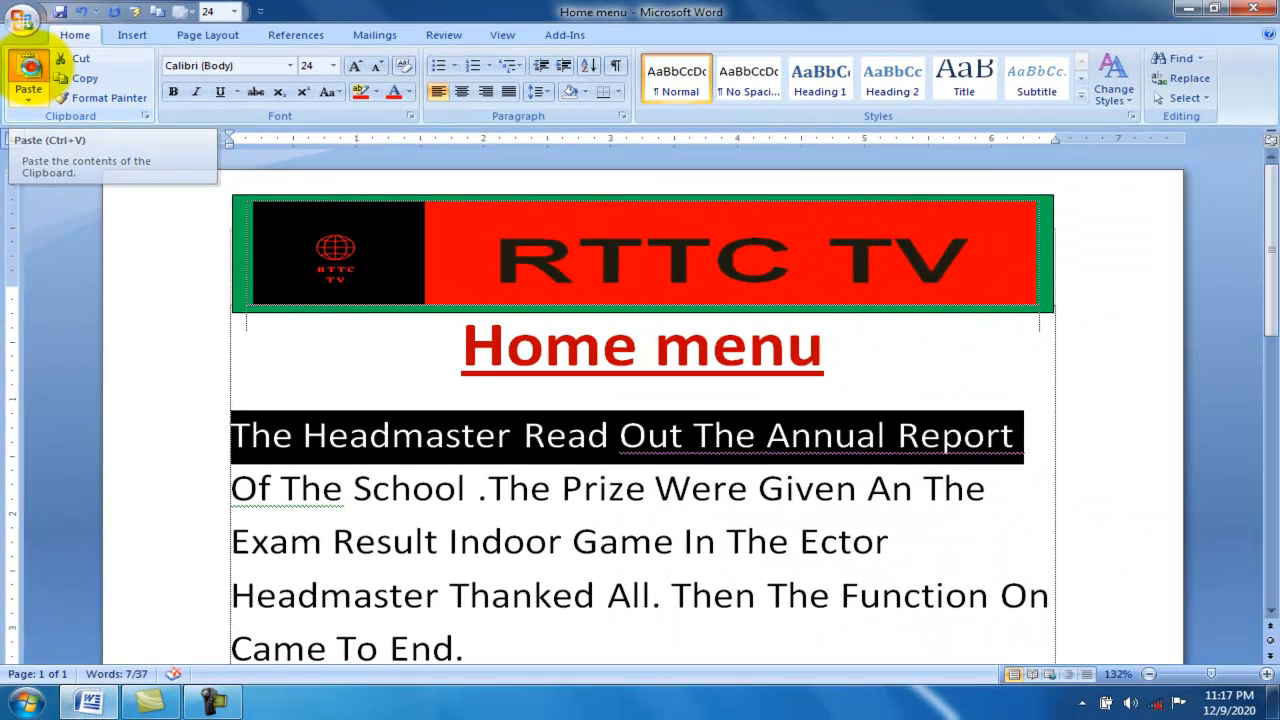
{"action": "left_click", "coordinate": [62, 136]}
{"action": "left_click", "coordinate": [31, 74]}
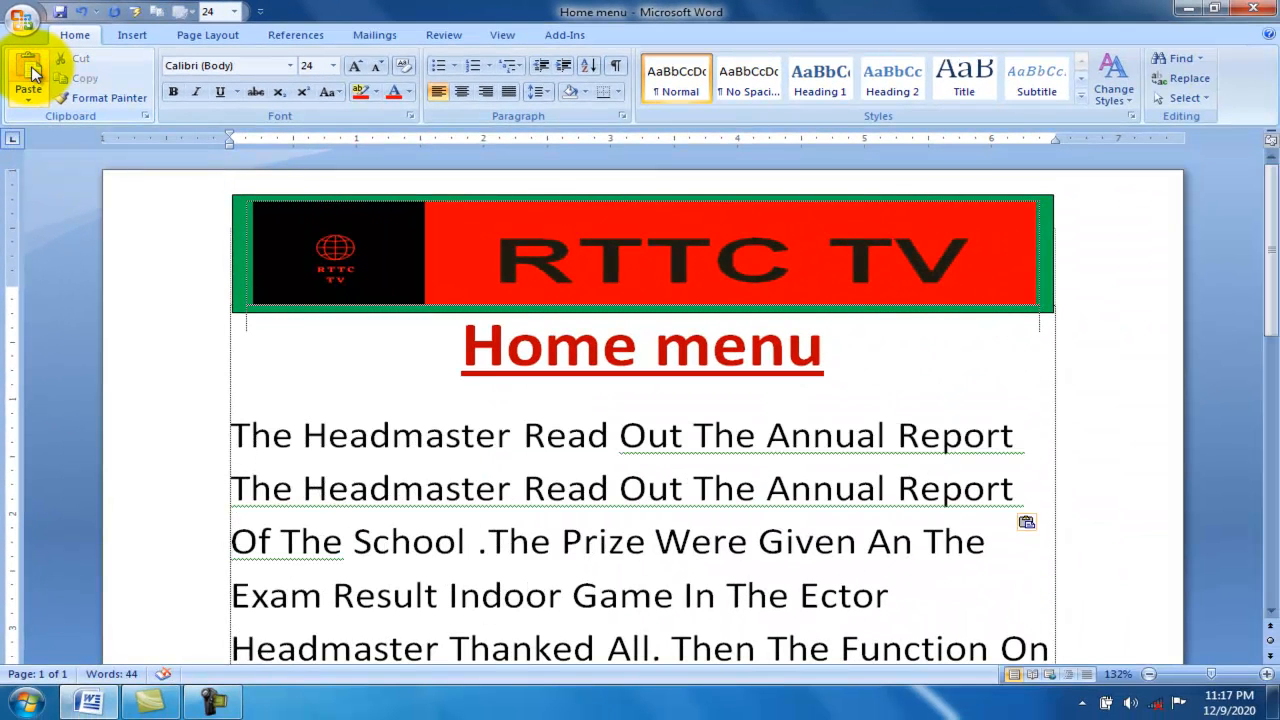
{"action": "left_click", "coordinate": [31, 74]}
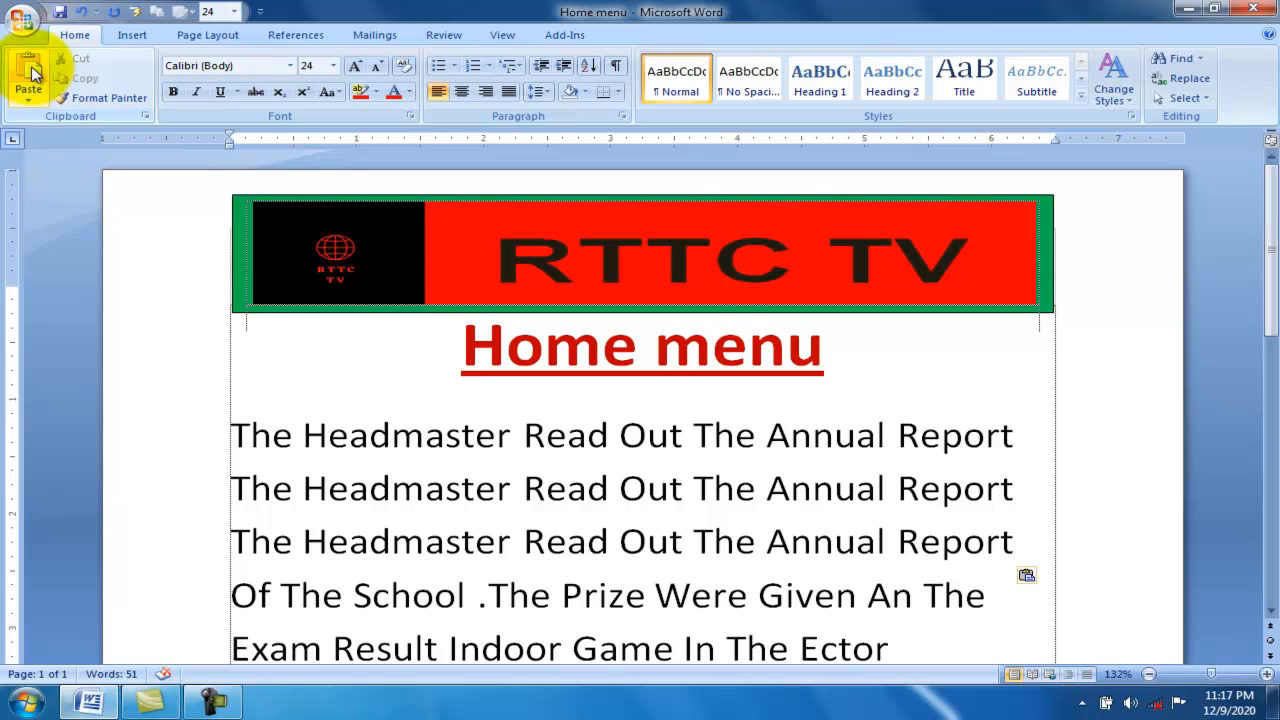
{"action": "left_click", "coordinate": [31, 74]}
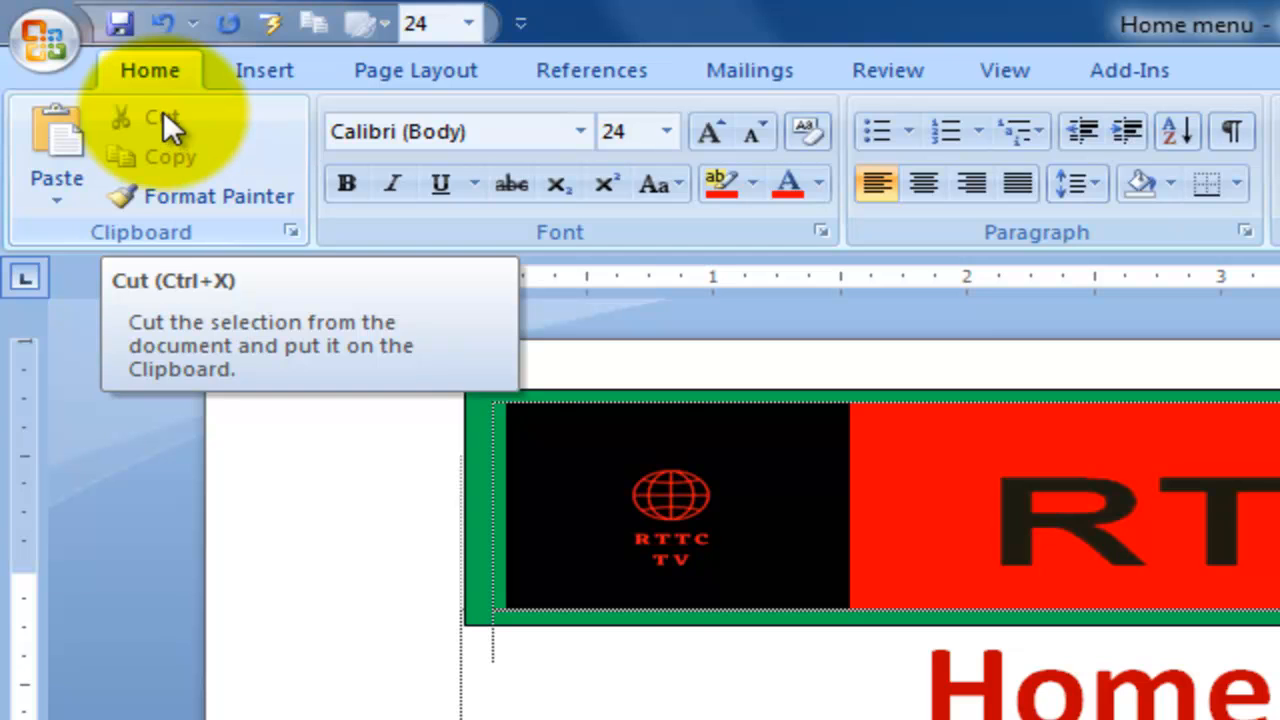
Step: Cut "The Headmaster" from the fourth body line and paste it after "please subscribe" at the end of the document
{"action": "left_click", "coordinate": [163, 112]}
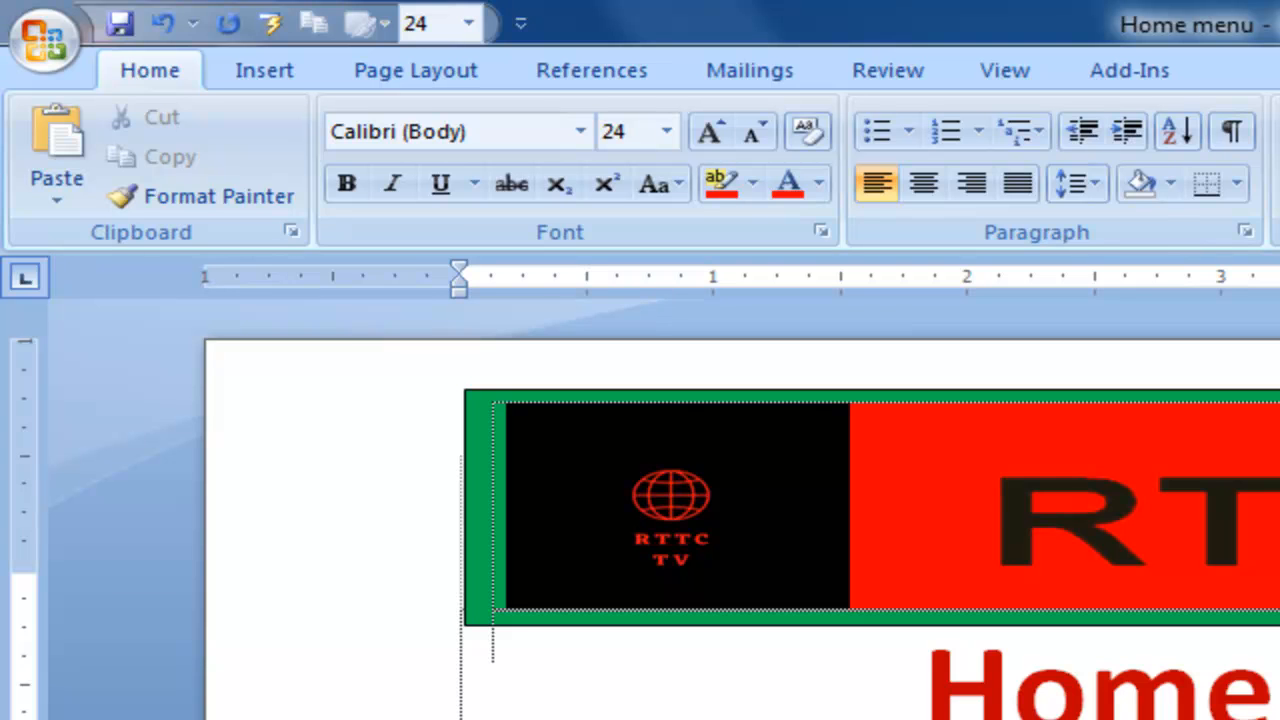
{"action": "left_click_drag", "start_coordinate": [236, 598], "coordinate": [345, 600]}
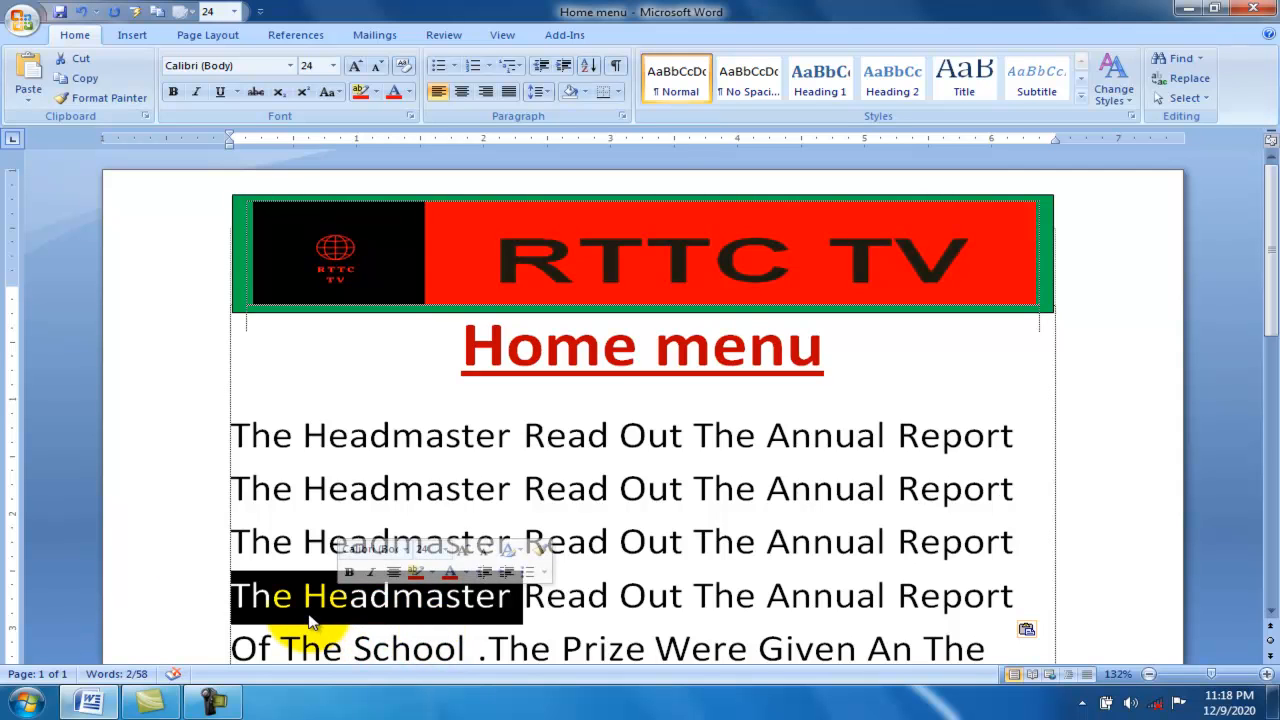
{"action": "left_click", "coordinate": [73, 59]}
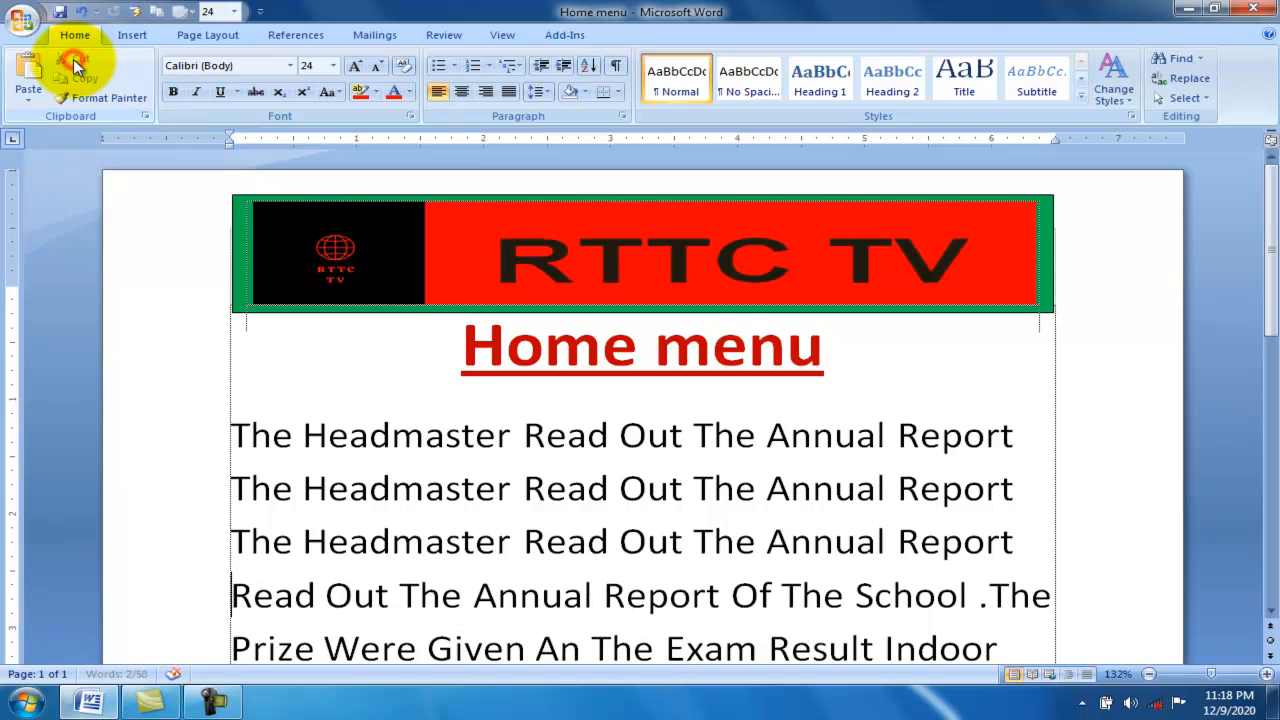
{"action": "left_click", "coordinate": [249, 598]}
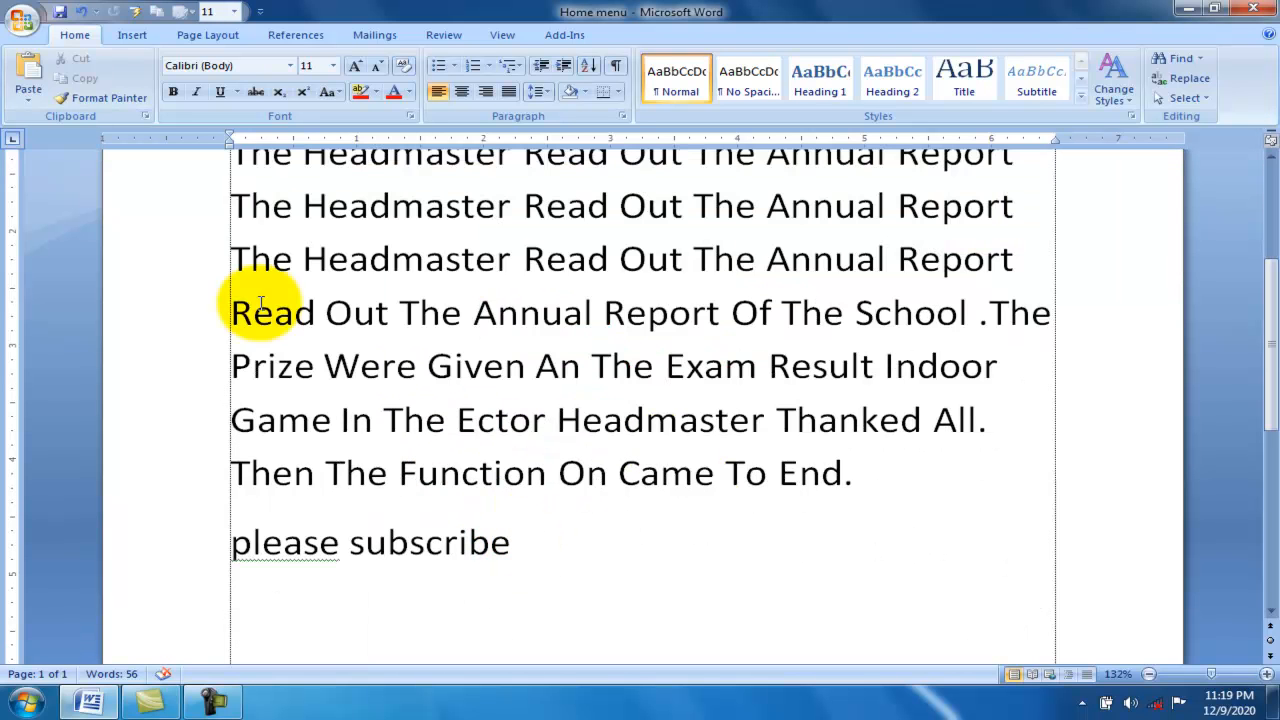
{"action": "left_click", "coordinate": [28, 72]}
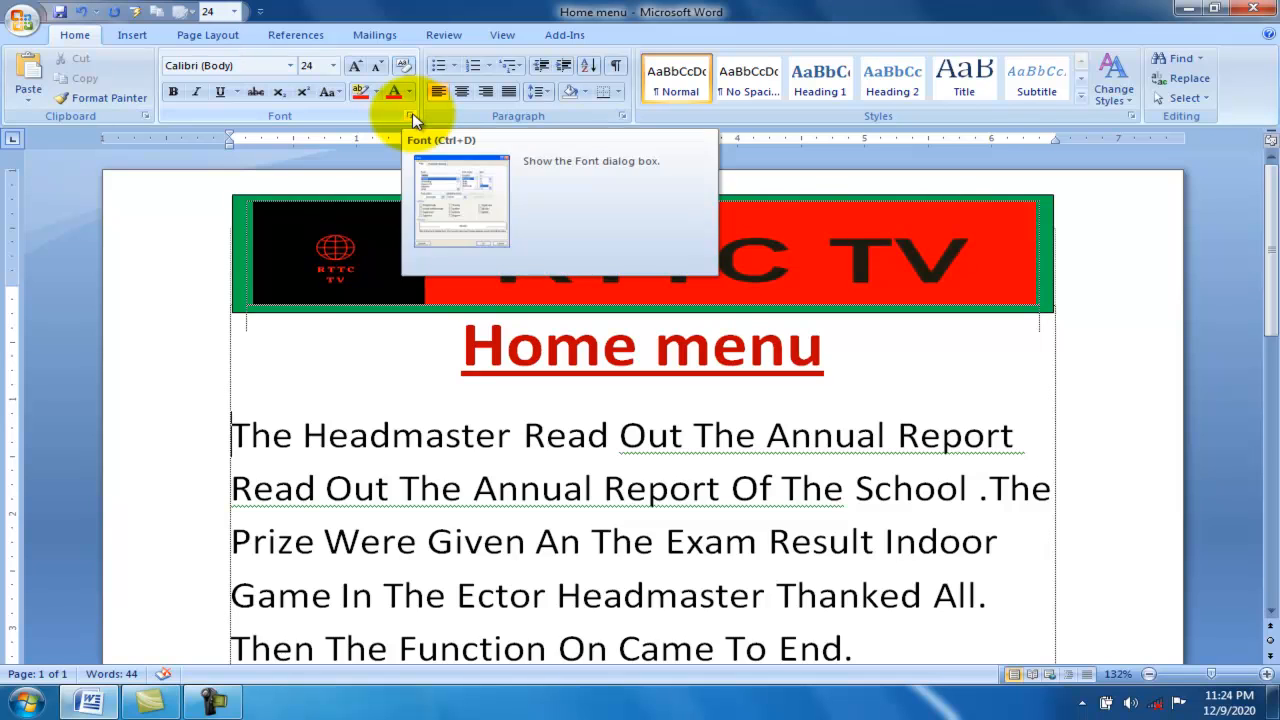
Step: Set the font at the insertion point before the first body line to Times New Roman
{"action": "left_click", "coordinate": [292, 67]}
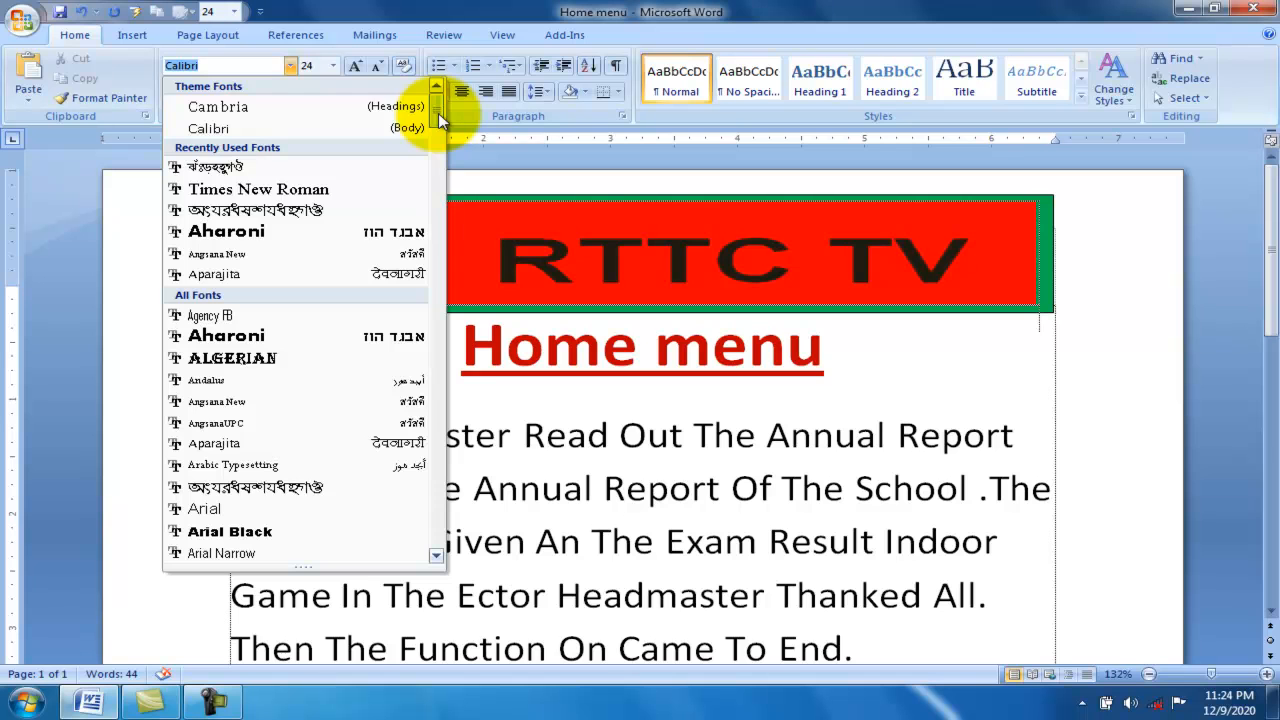
{"action": "left_click_drag", "start_coordinate": [440, 118], "coordinate": [429, 86]}
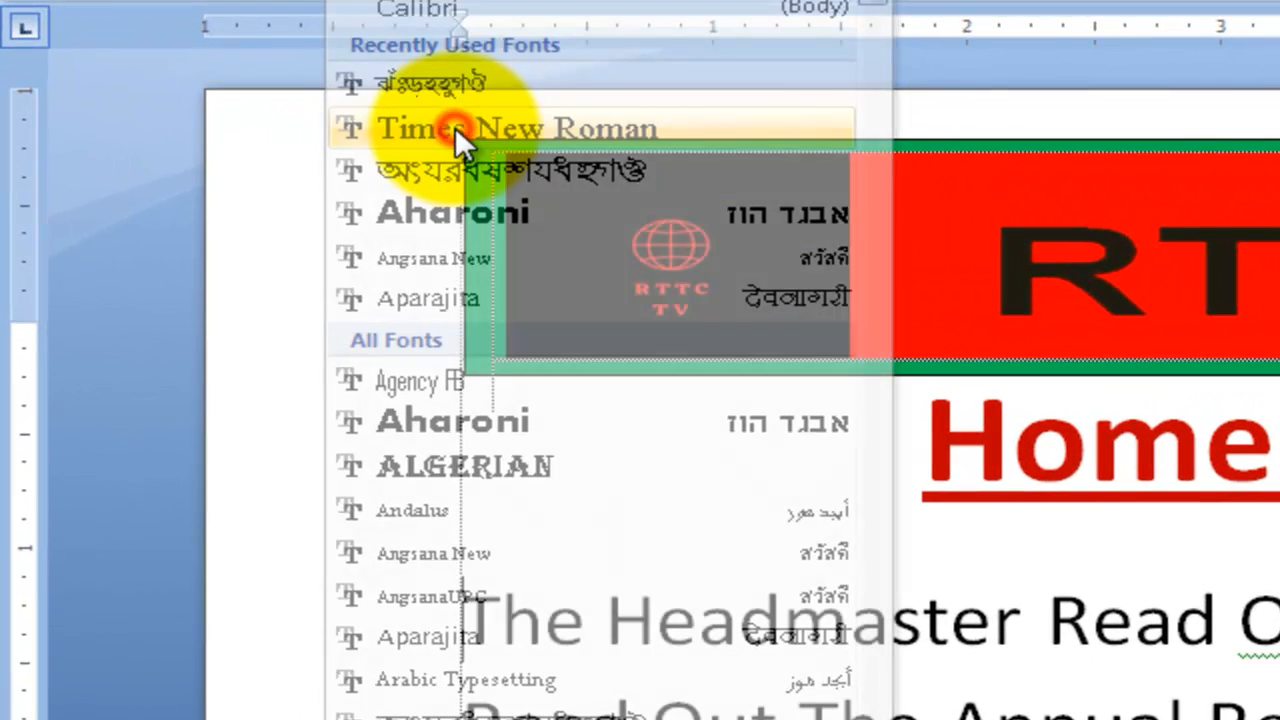
{"action": "left_click", "coordinate": [455, 128]}
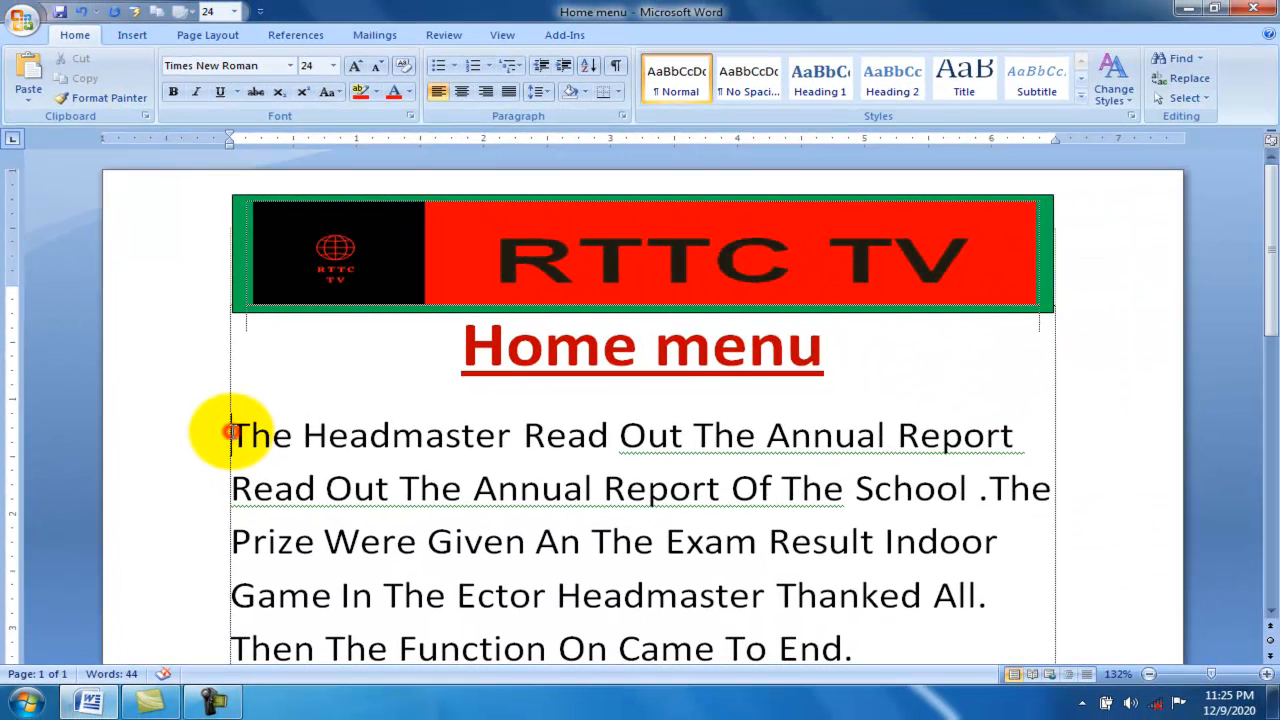
Step: Make the first body line "The Headmaster Read Out The Annual Report" bold and italic
{"action": "left_click", "coordinate": [230, 432]}
{"action": "left_click_drag", "start_coordinate": [230, 432], "coordinate": [955, 455]}
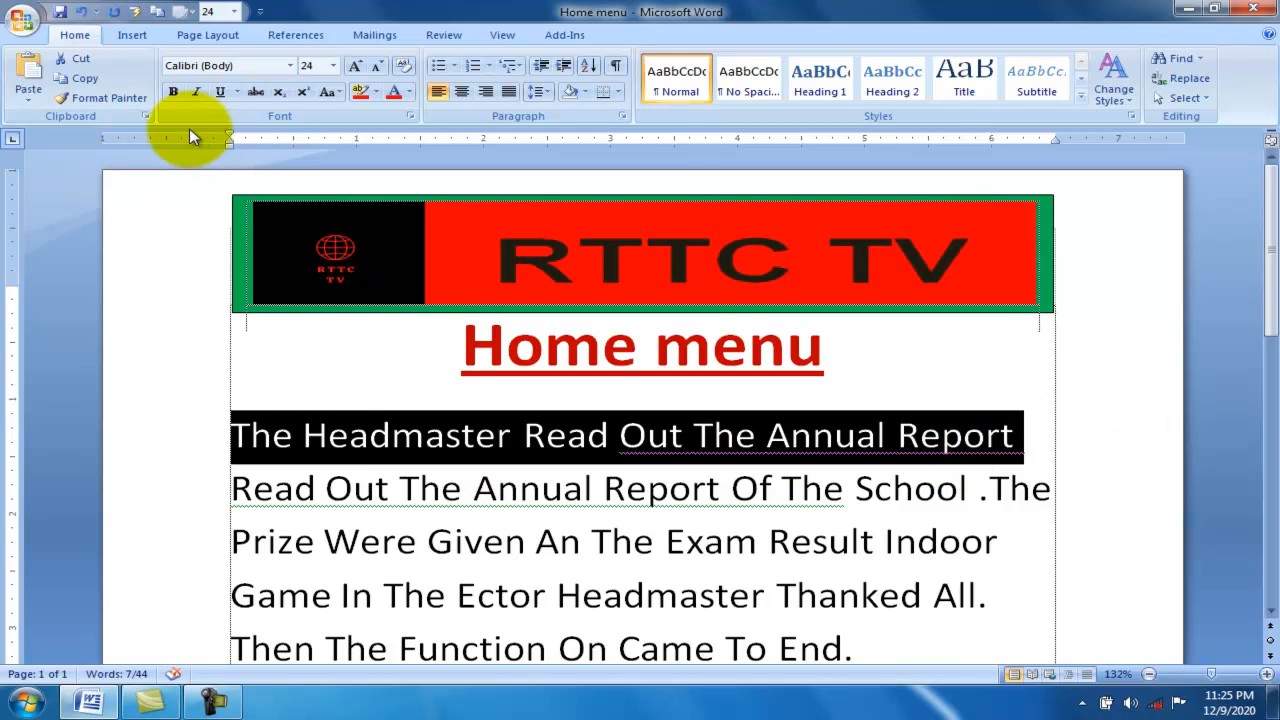
{"action": "left_click", "coordinate": [171, 92]}
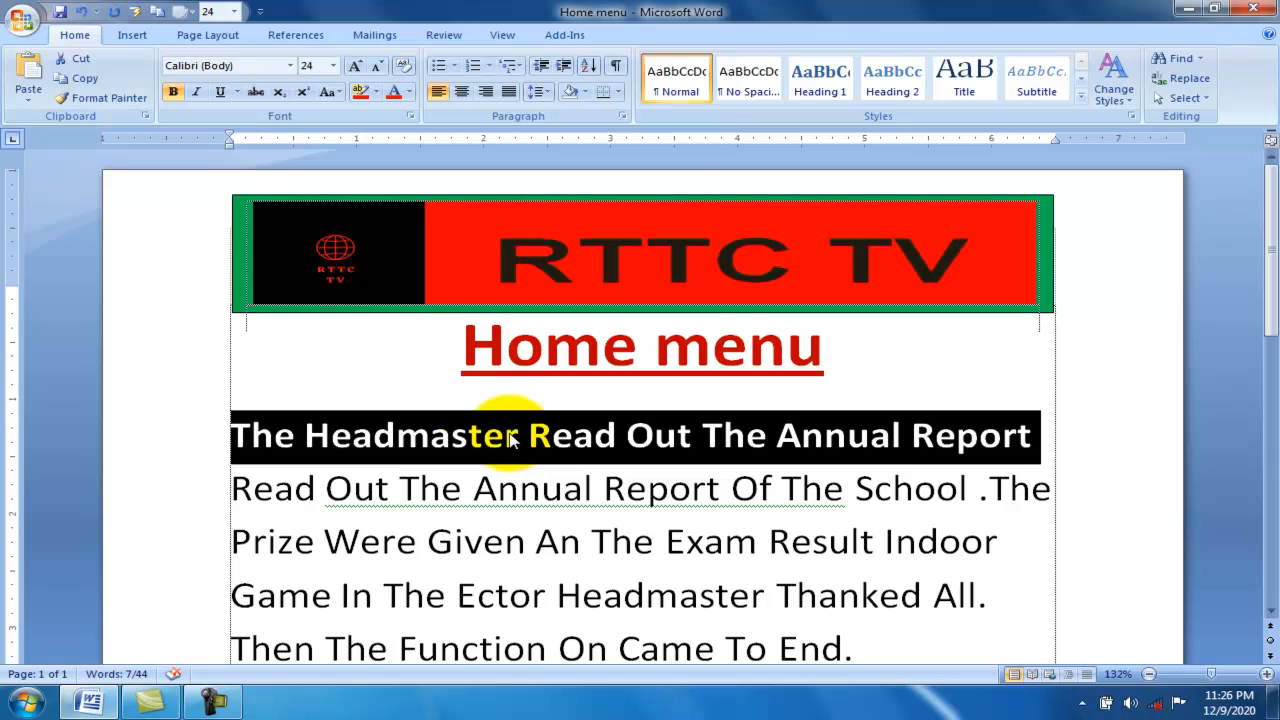
{"action": "left_click", "coordinate": [197, 93]}
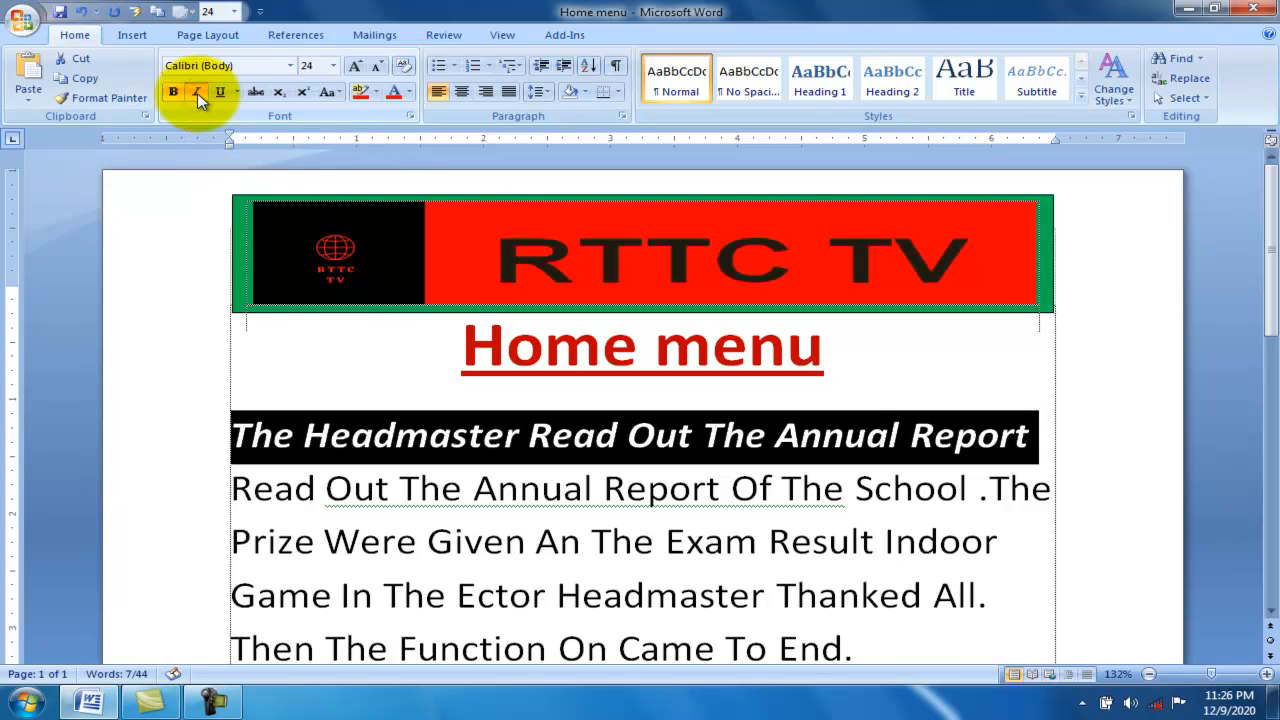
{"action": "left_click", "coordinate": [570, 442]}
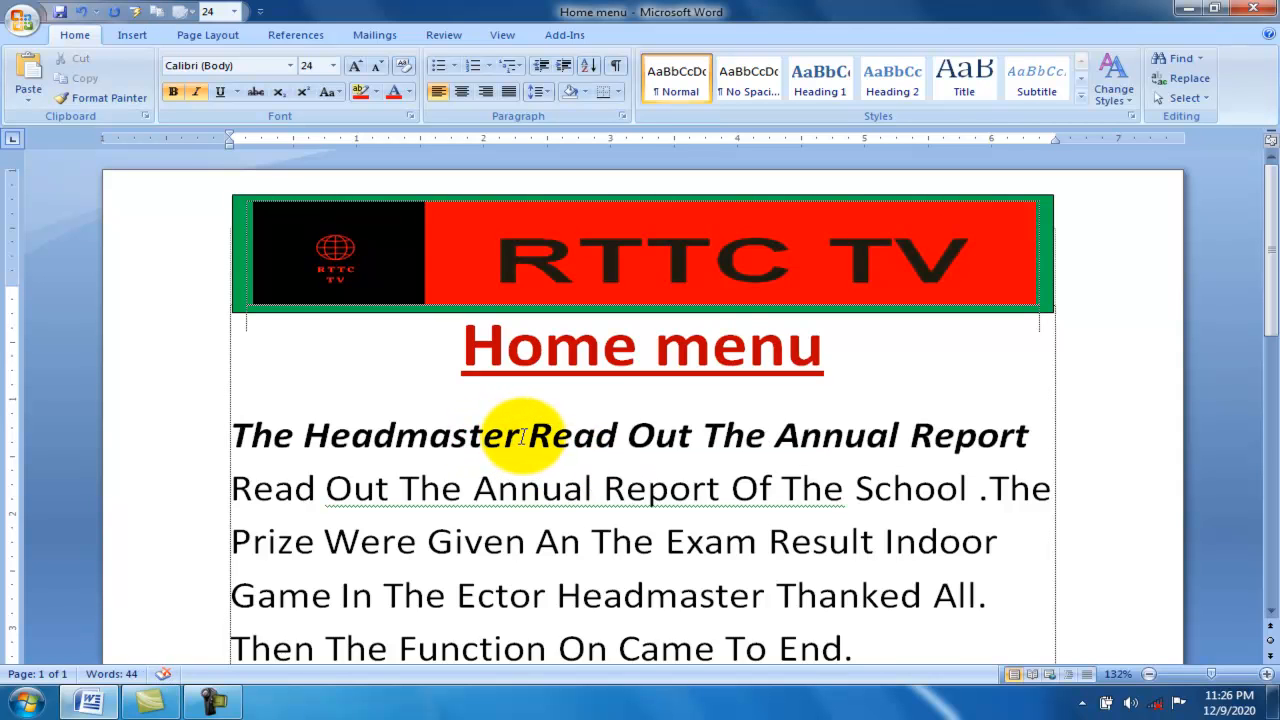
Step: Underline the word "Headmaster" in the first body line
{"action": "left_click_drag", "start_coordinate": [521, 437], "coordinate": [395, 440]}
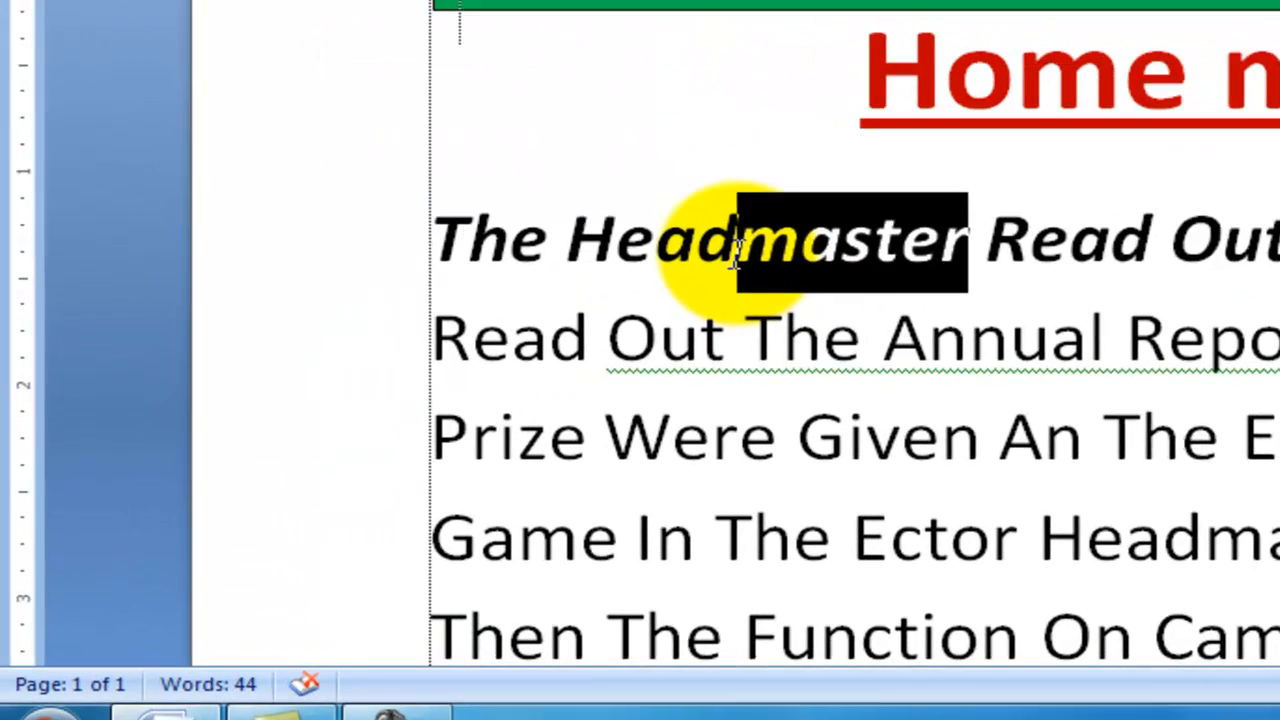
{"action": "left_click_drag", "start_coordinate": [735, 252], "coordinate": [582, 258]}
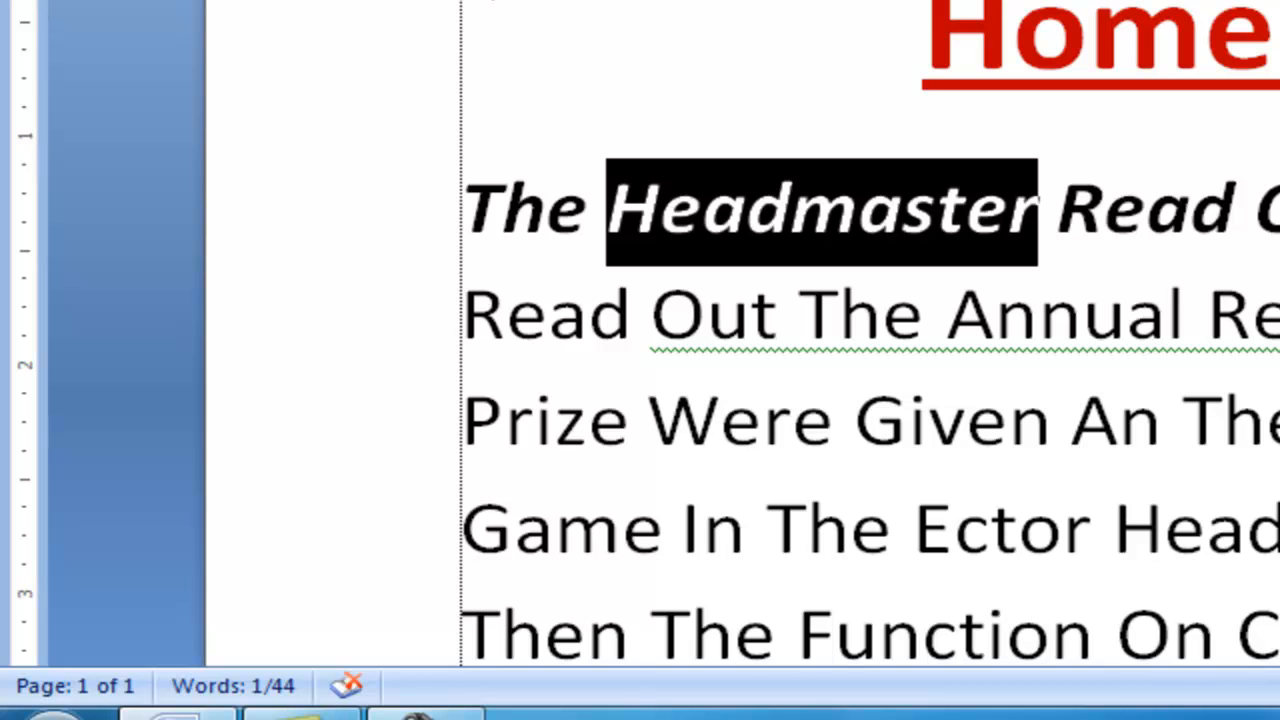
{"action": "key", "text": "ctrl+u"}
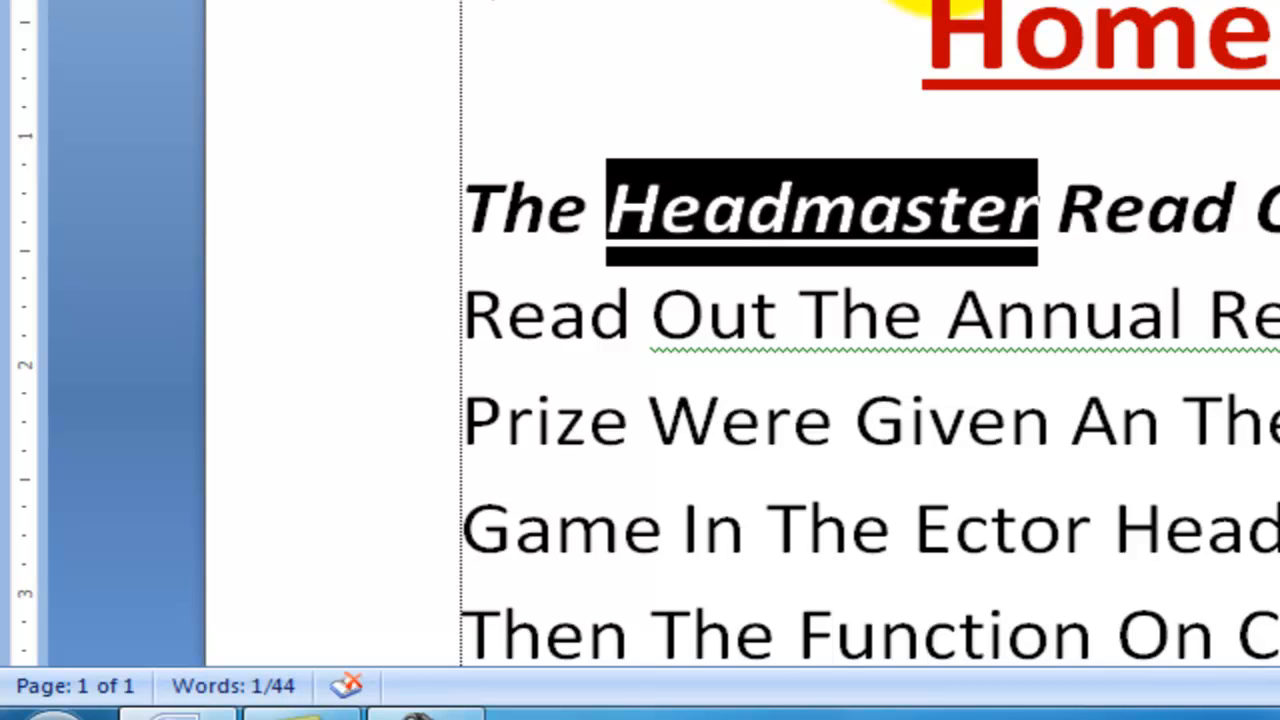
{"action": "left_click", "coordinate": [1057, 245]}
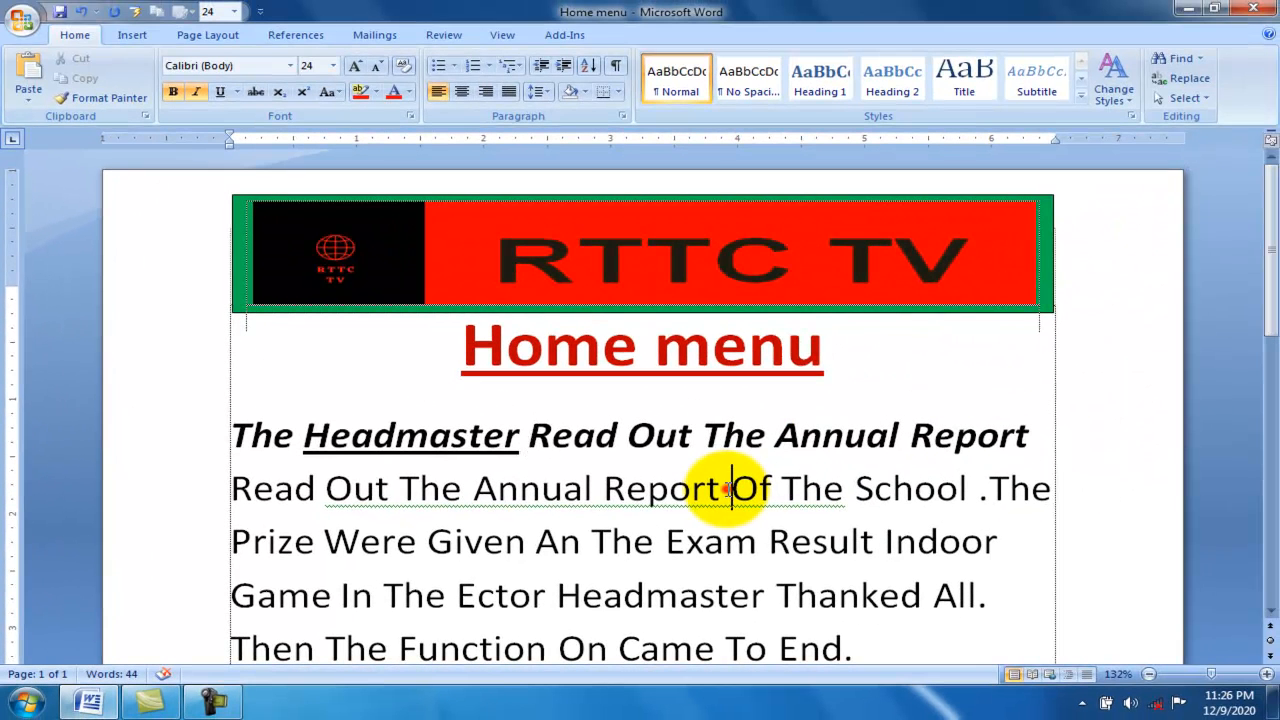
Step: Apply strikethrough to the word "Report" in the second body line and remove it again
{"action": "left_click_drag", "start_coordinate": [862, 456], "coordinate": [706, 459]}
{"action": "left_click_drag", "start_coordinate": [598, 488], "coordinate": [596, 489]}
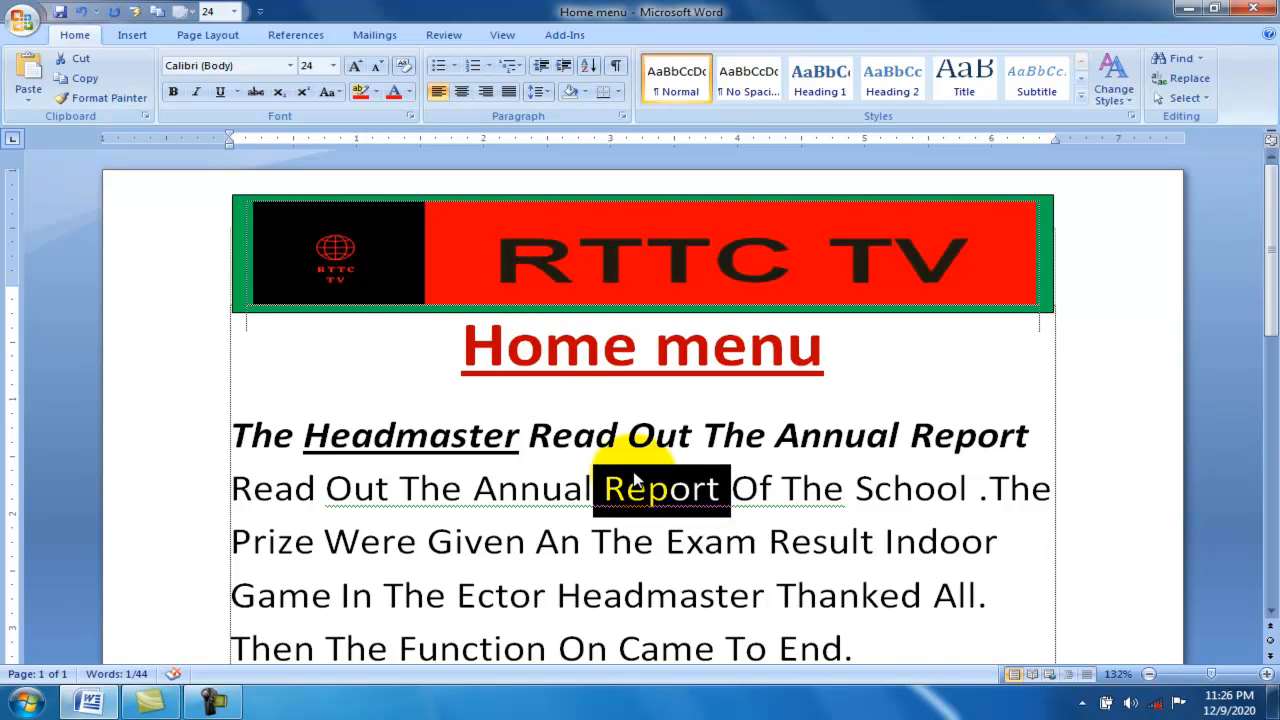
{"action": "left_click", "coordinate": [256, 93]}
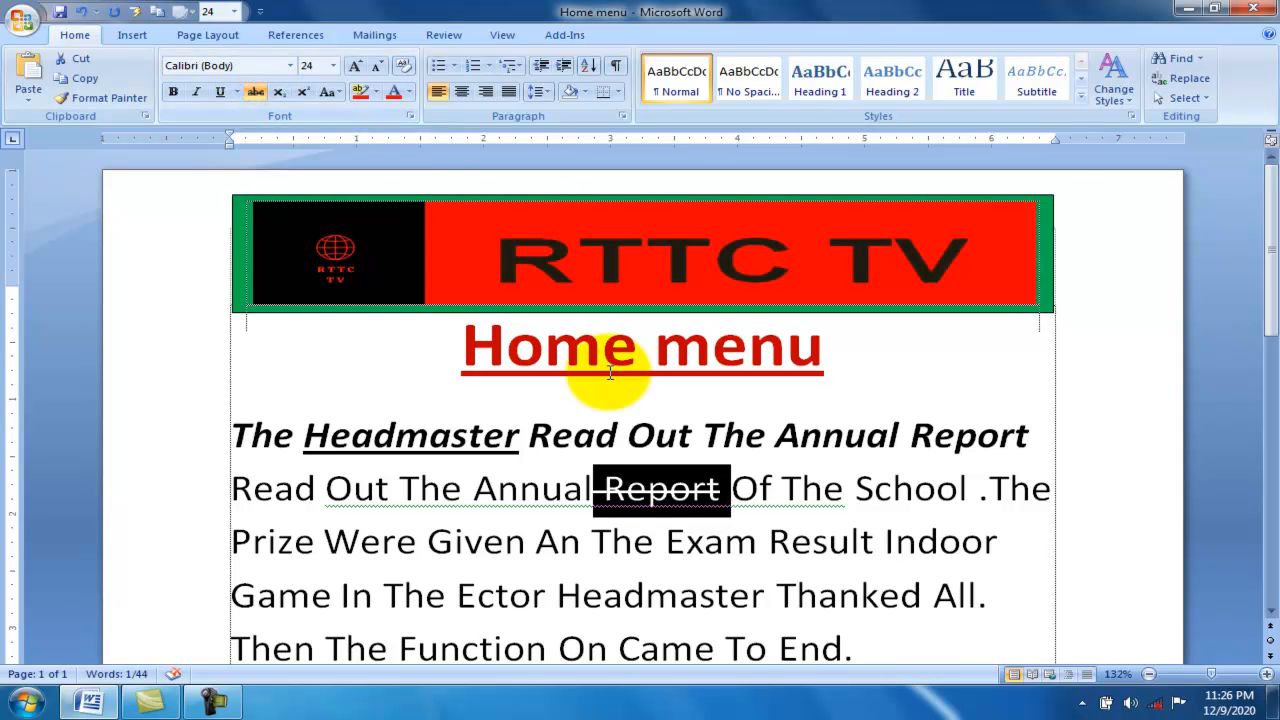
{"action": "left_click", "coordinate": [729, 508]}
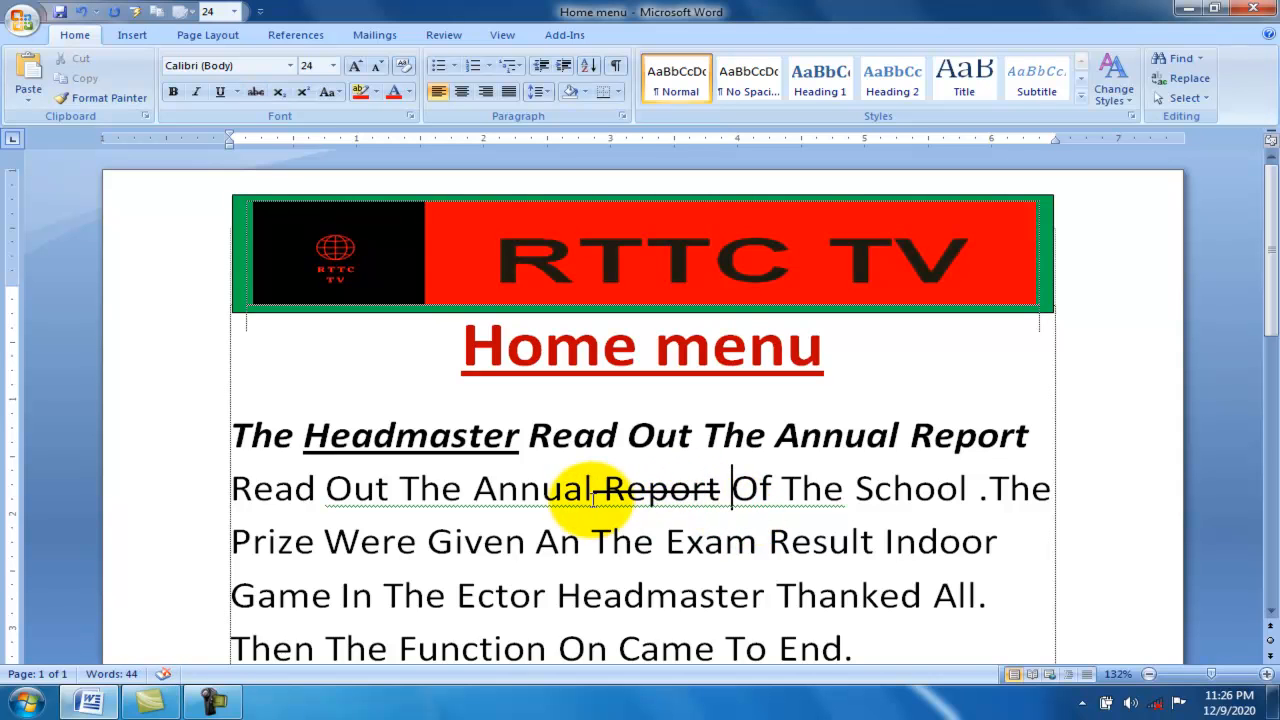
{"action": "double_click", "coordinate": [688, 500]}
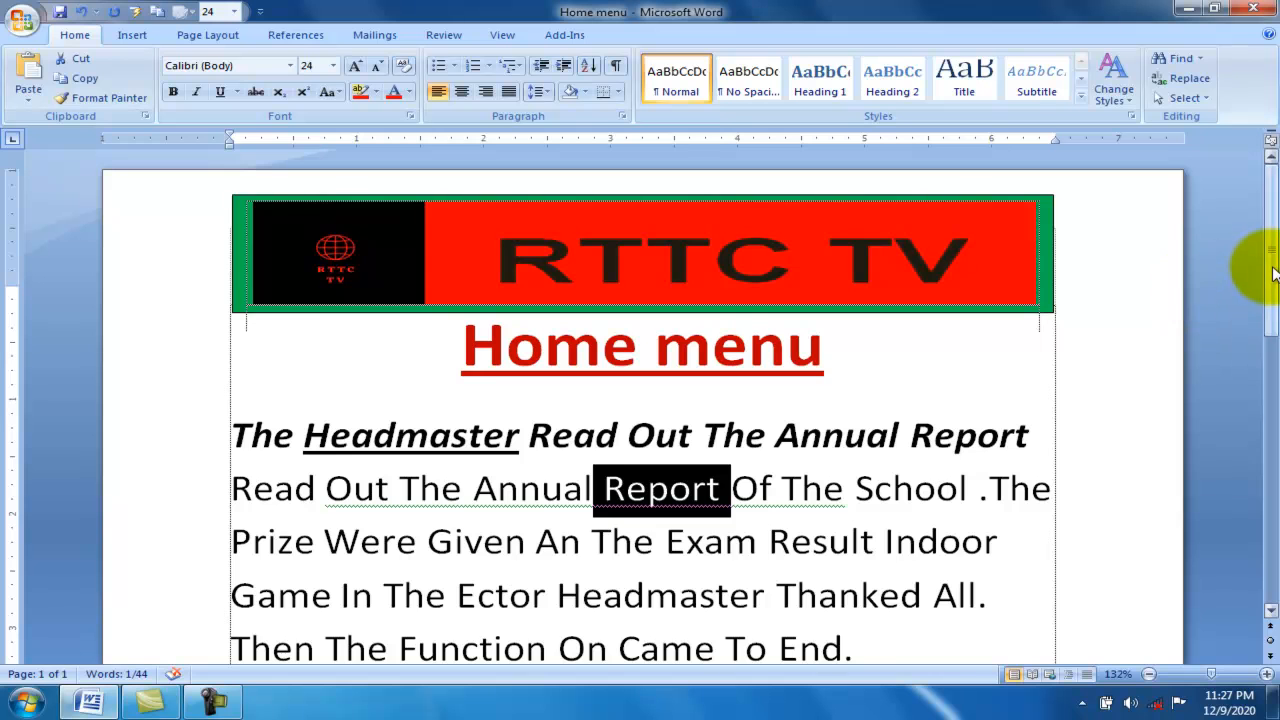
Step: Add the text "H2O" in size 40 on the line below "please subscribe The Headmaster"
{"action": "left_click_drag", "start_coordinate": [1273, 272], "coordinate": [1208, 420]}
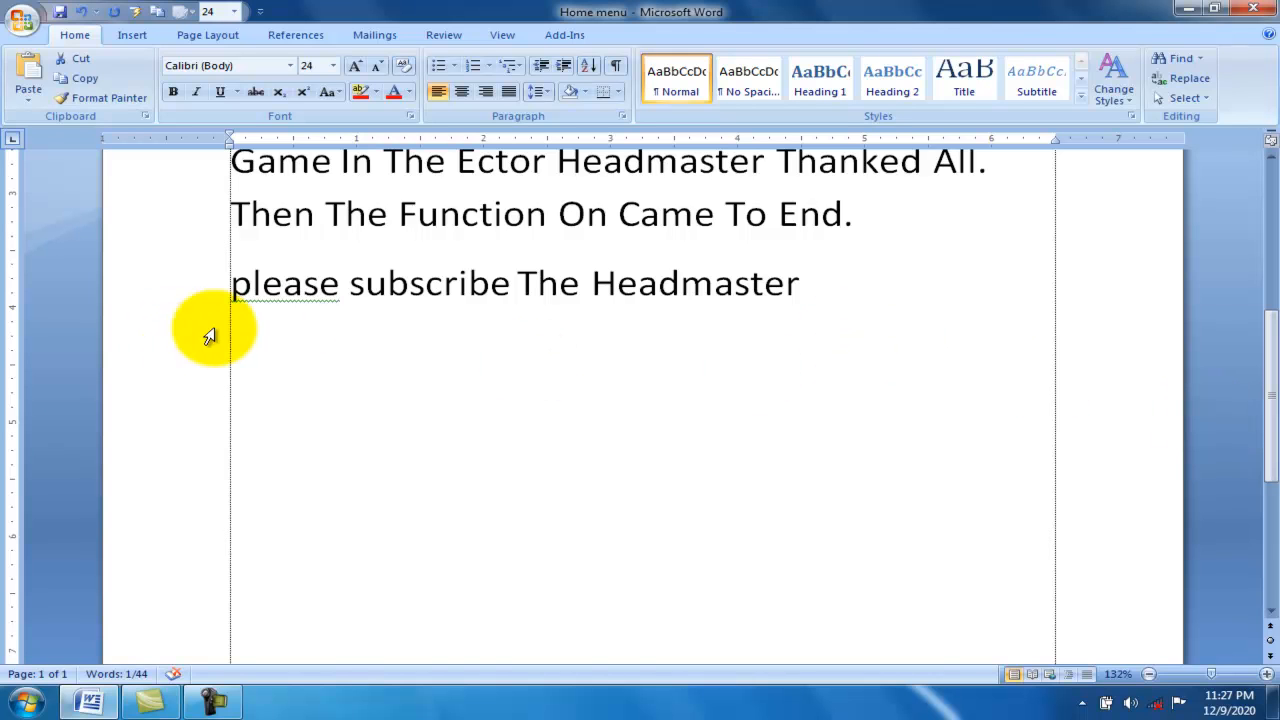
{"action": "left_click", "coordinate": [236, 337]}
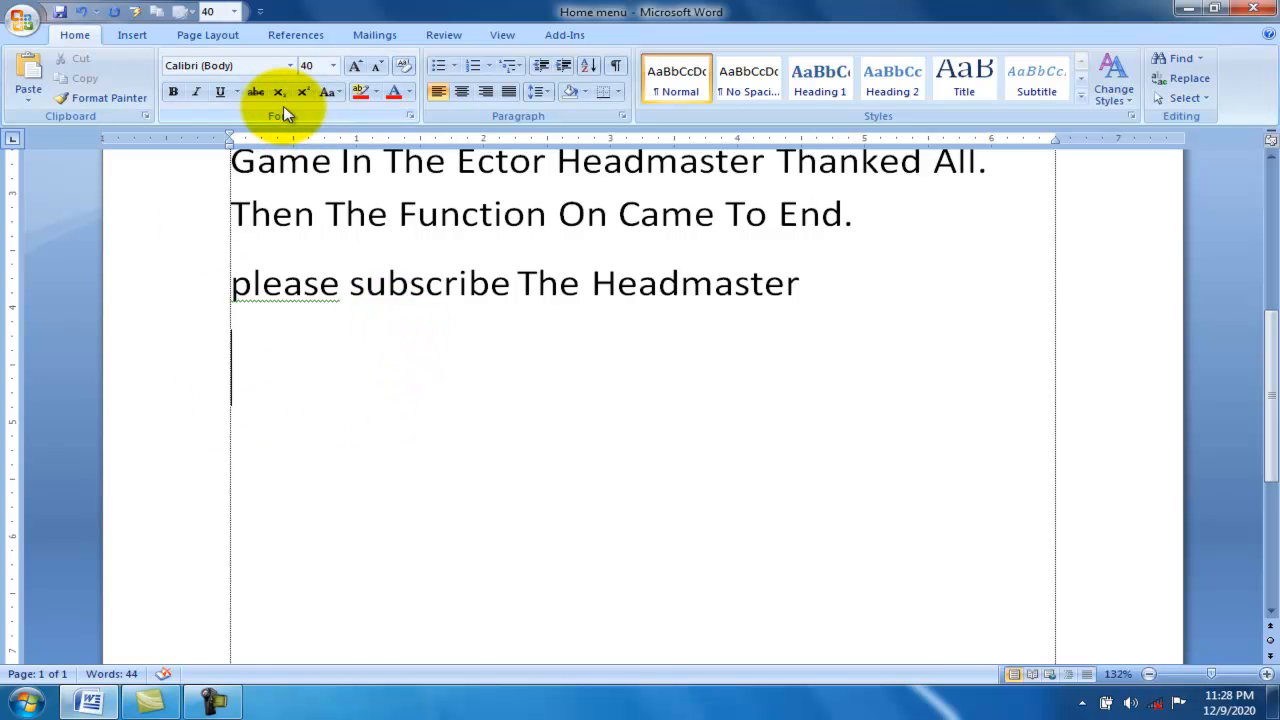
{"action": "type", "text": "H2O"}
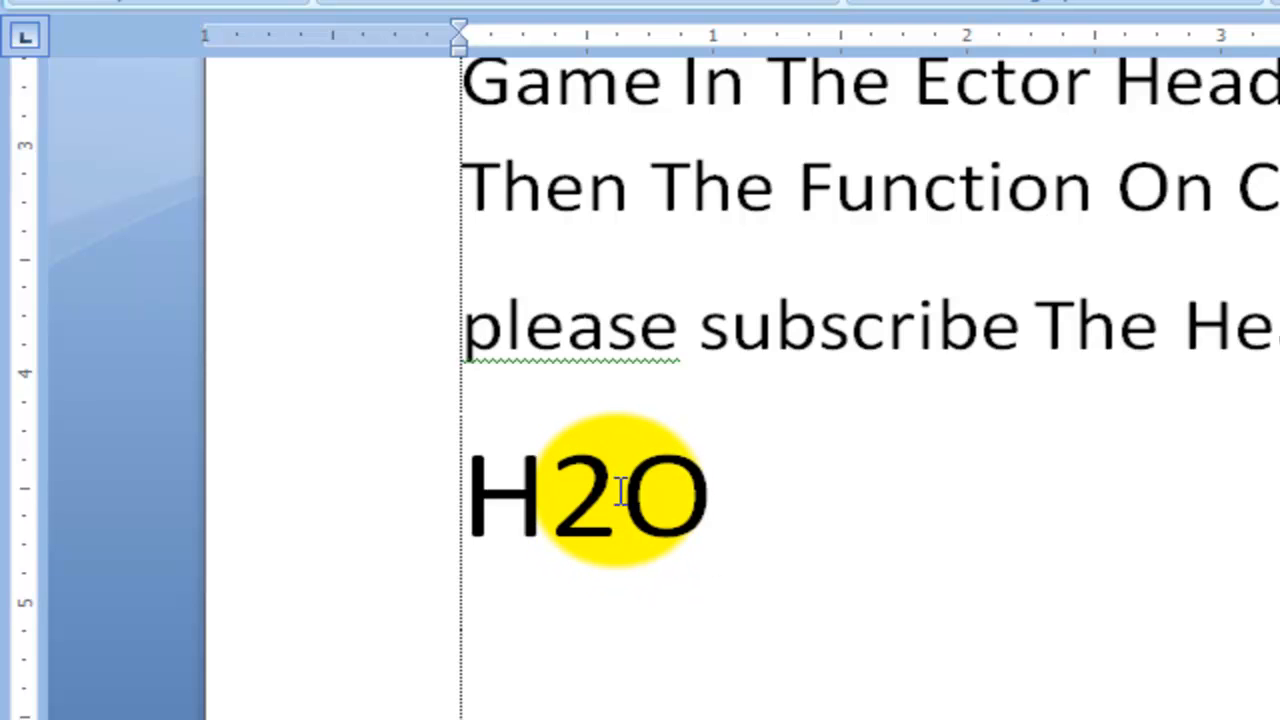
Step: Format the "2" in "H2O" as subscript
{"action": "left_click", "coordinate": [620, 492]}
{"action": "left_click_drag", "start_coordinate": [608, 494], "coordinate": [584, 498]}
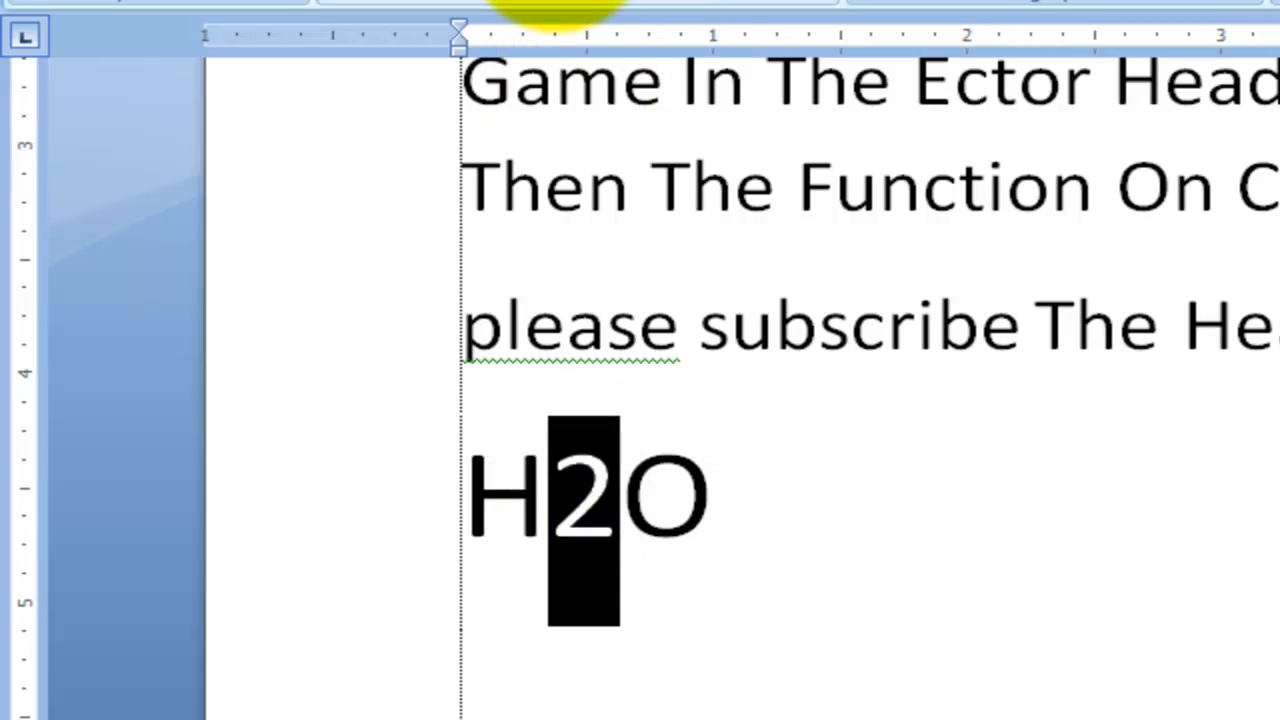
{"action": "left_click", "coordinate": [556, 2]}
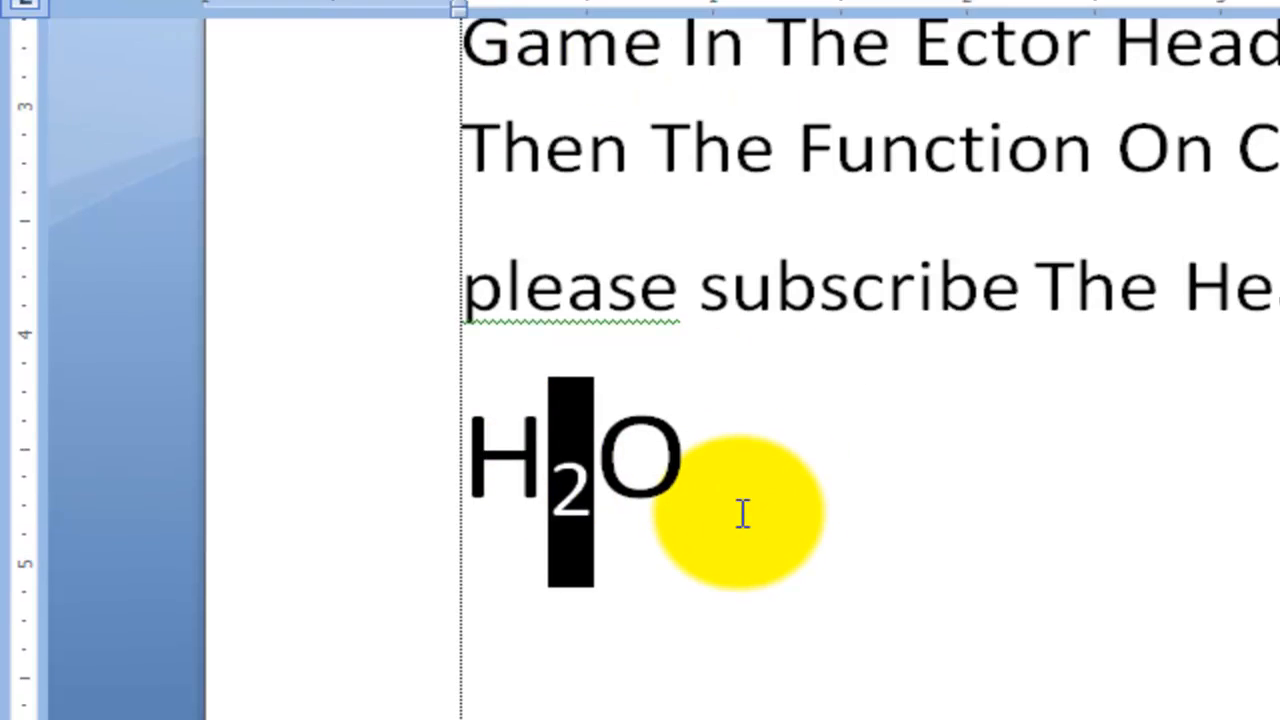
{"action": "left_click", "coordinate": [714, 452]}
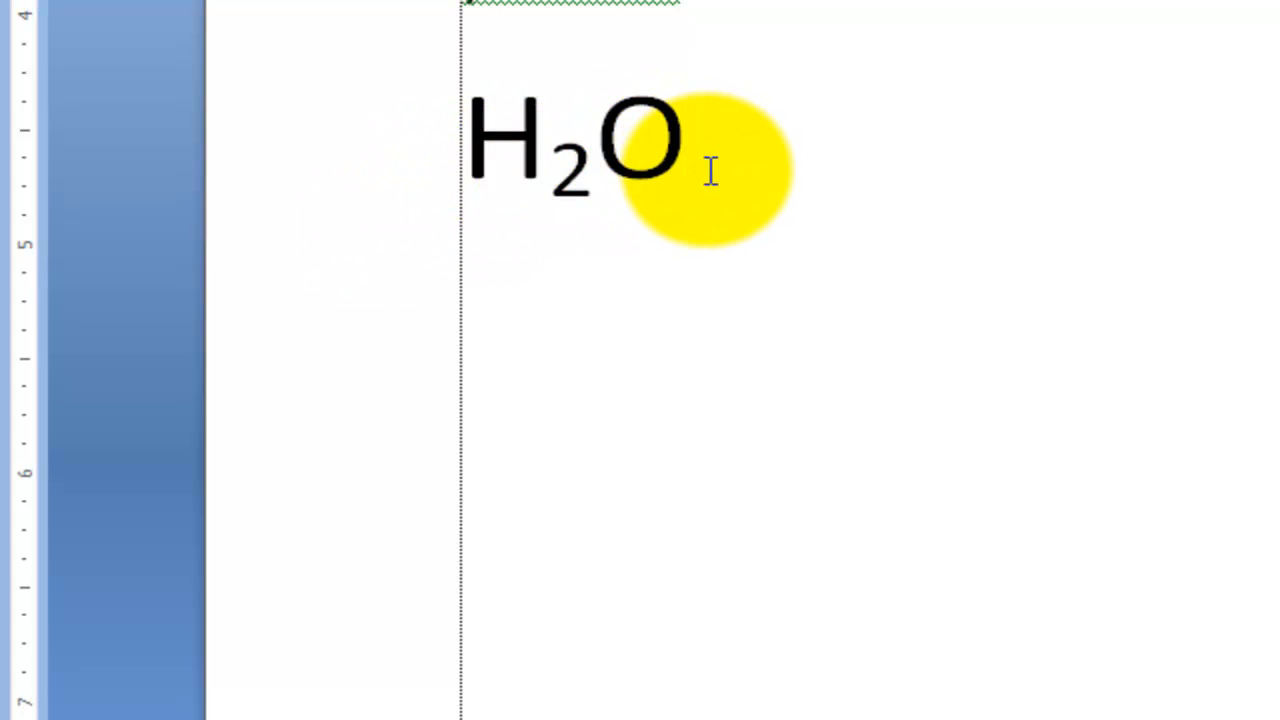
Step: Add the text "A2" on a new line below "H2O" and format its "2" as superscript
{"action": "key", "text": "Return"}
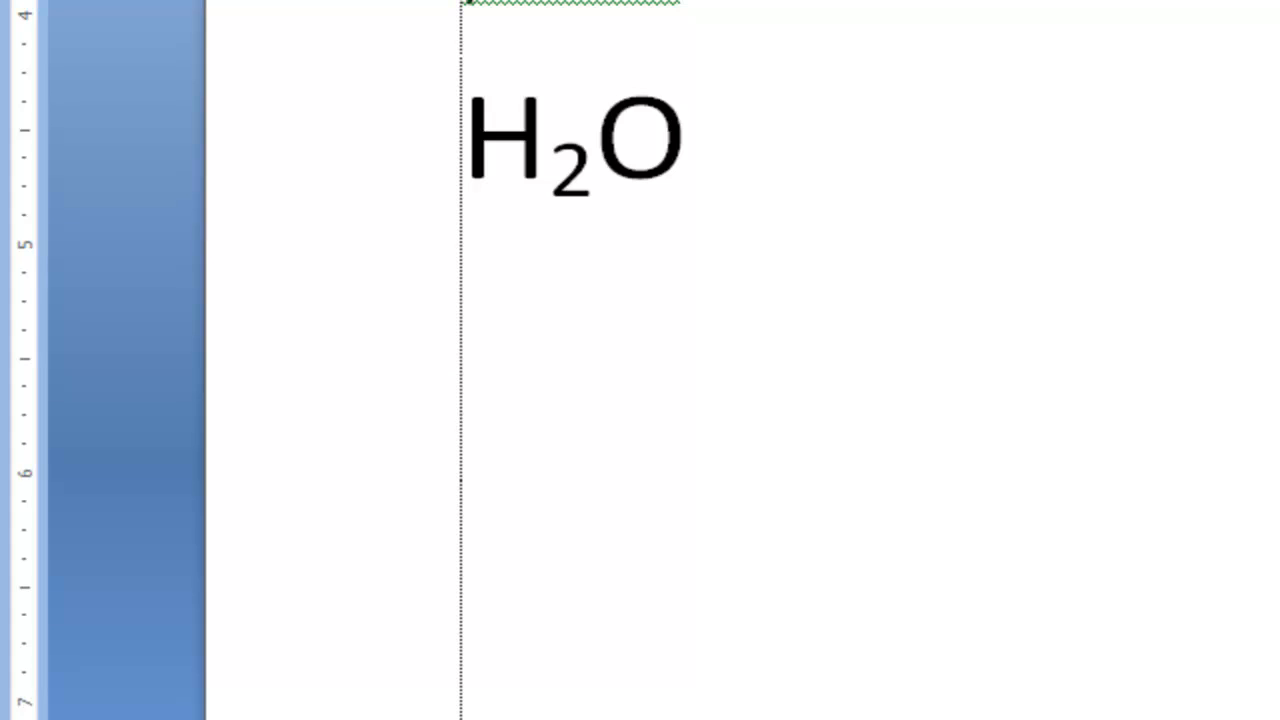
{"action": "type", "text": "A"}
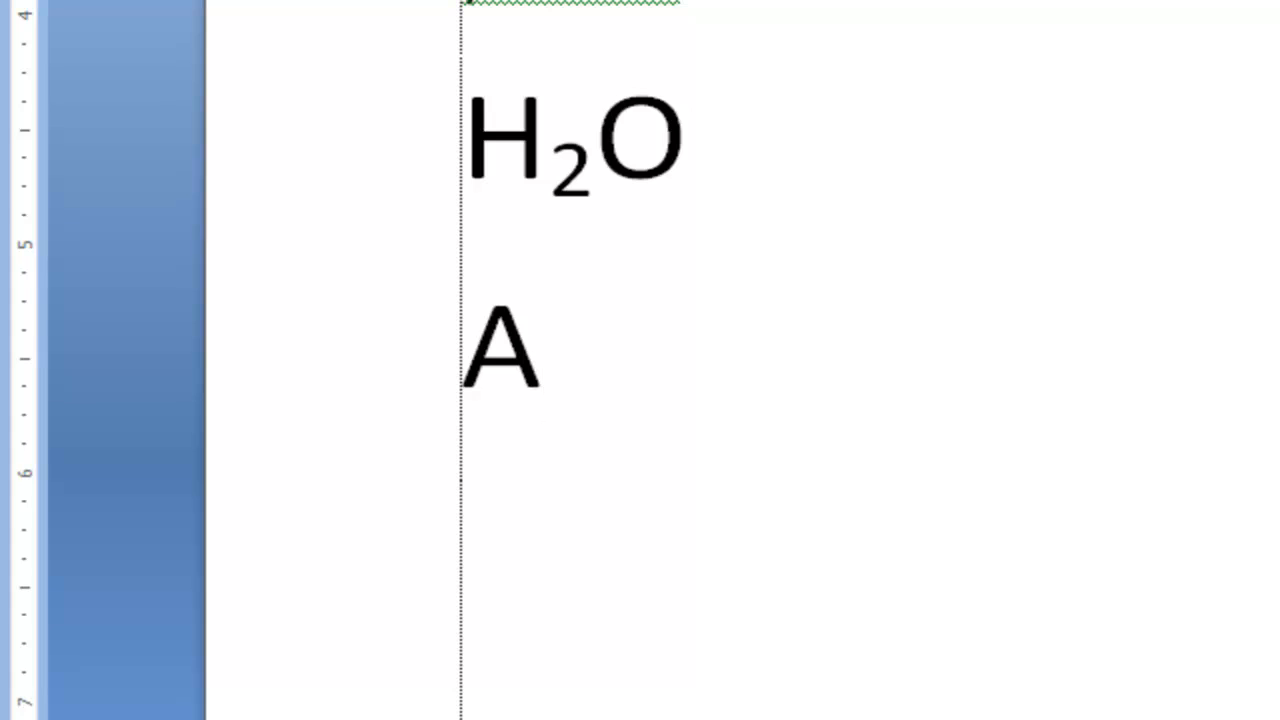
{"action": "type", "text": "2"}
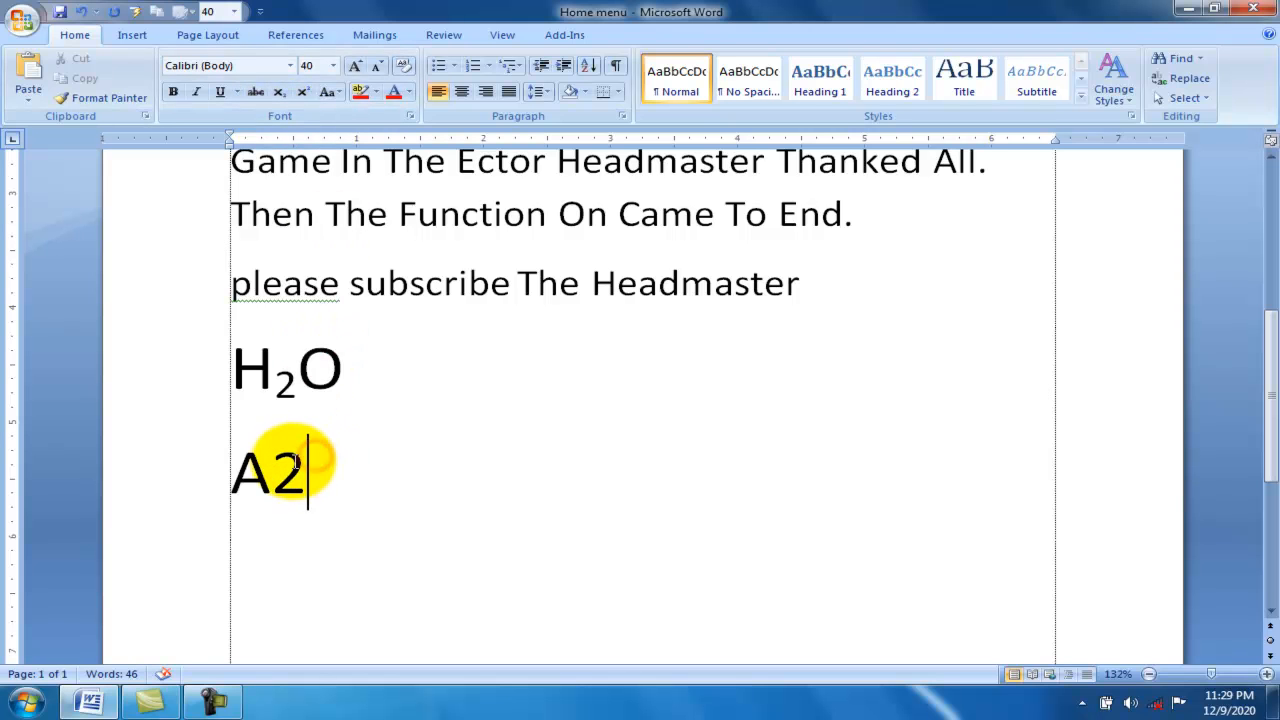
{"action": "key", "text": "shift+Left"}
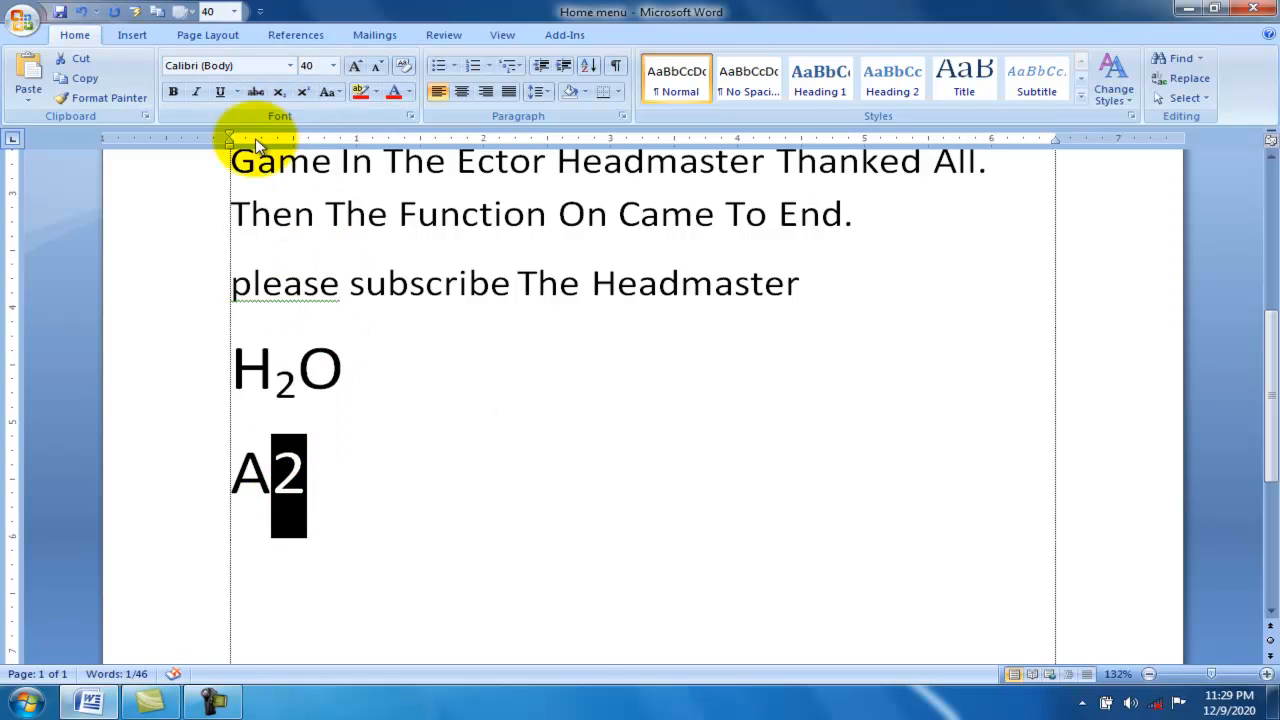
{"action": "left_click", "coordinate": [304, 94]}
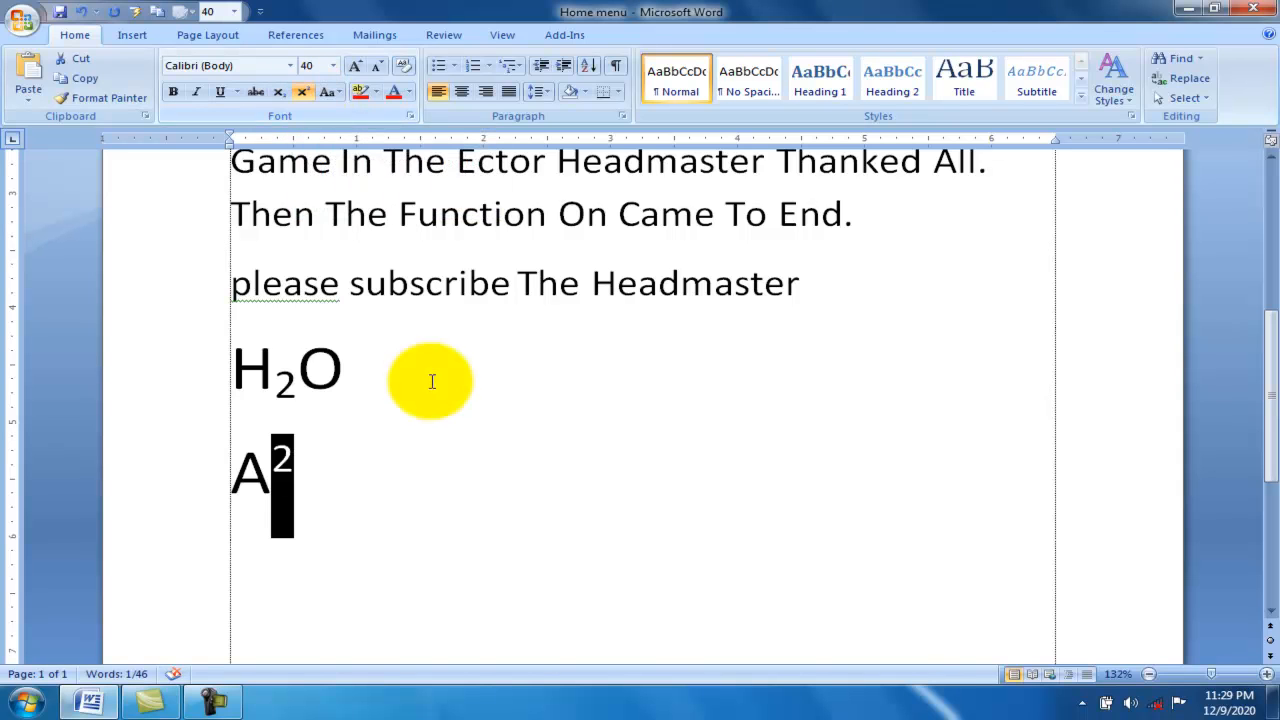
{"action": "left_click", "coordinate": [313, 467]}
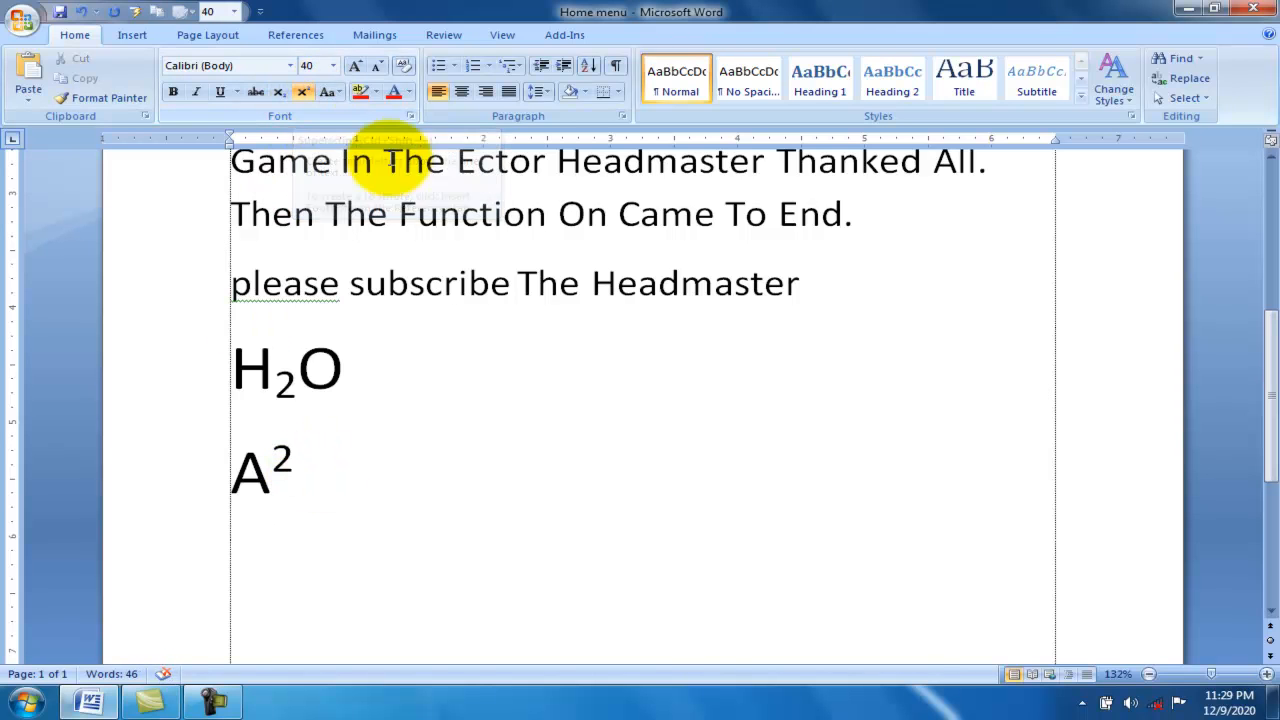
{"action": "left_click", "coordinate": [339, 90]}
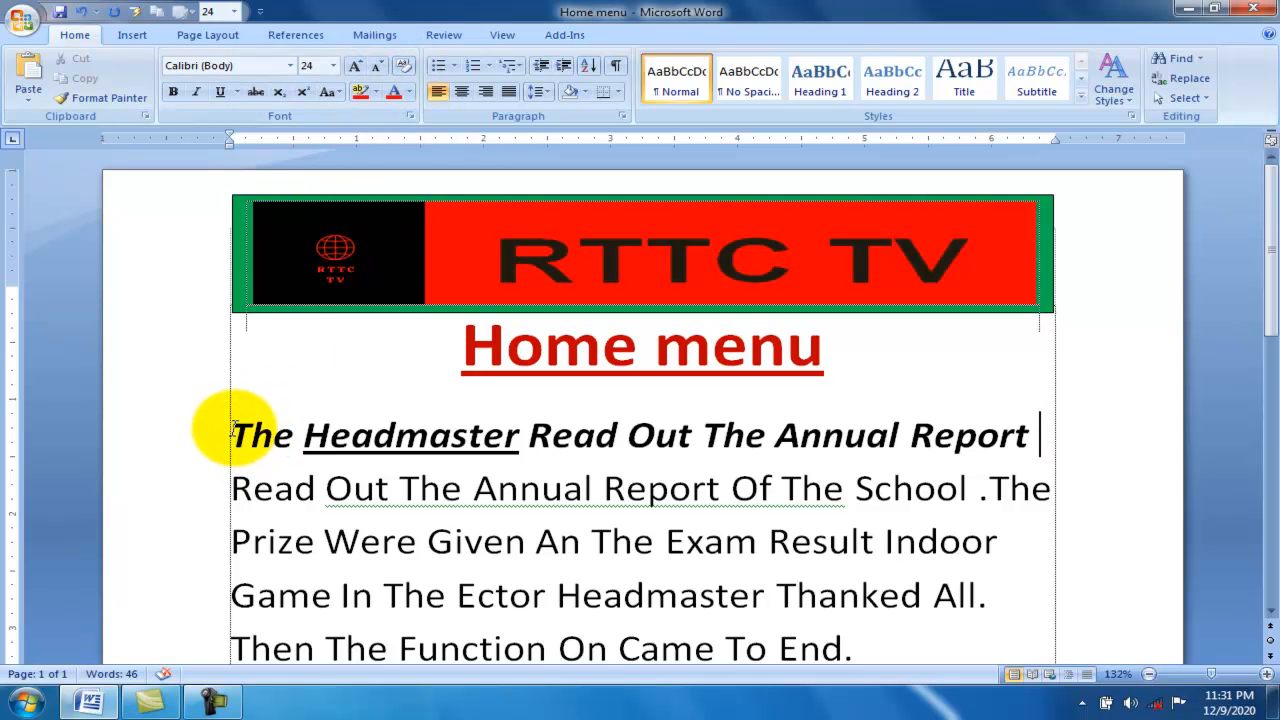
Step: Grow the font of the text from the first body line downward by two steps and shrink it by three, bringing the body text to 22
{"action": "left_click_drag", "start_coordinate": [232, 435], "coordinate": [530, 672]}
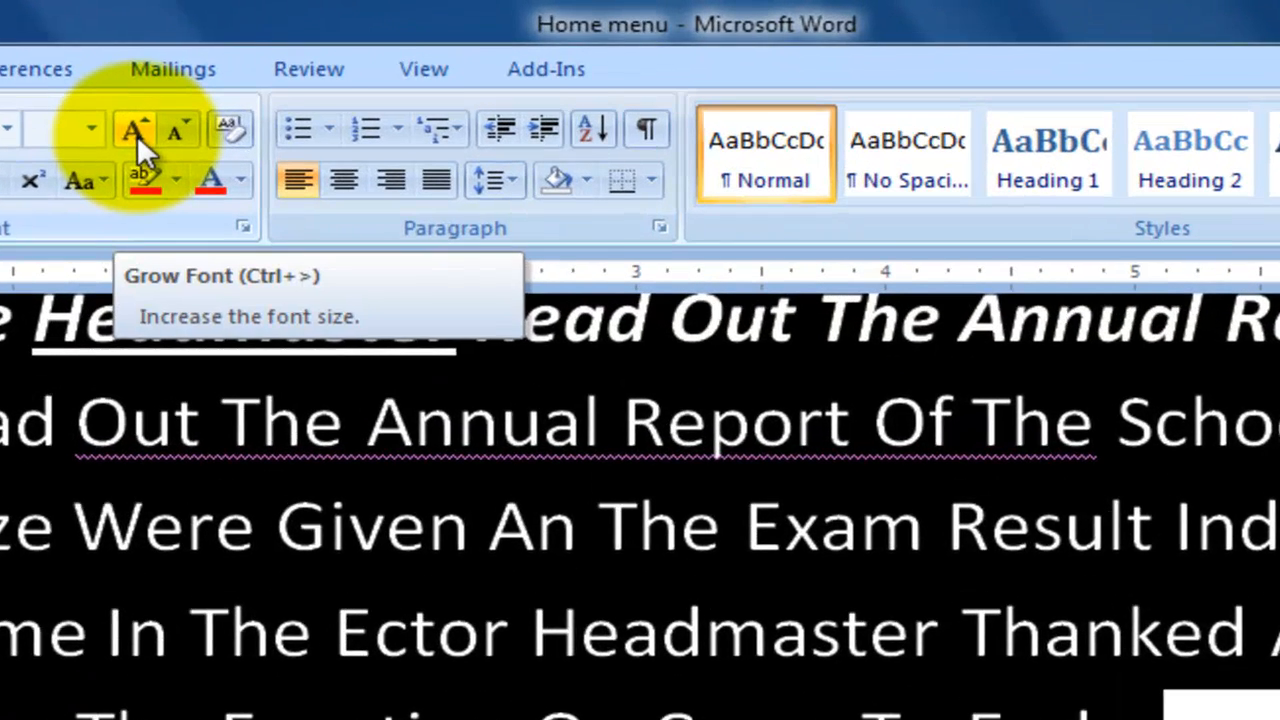
{"action": "left_click", "coordinate": [137, 137]}
{"action": "left_click", "coordinate": [136, 137]}
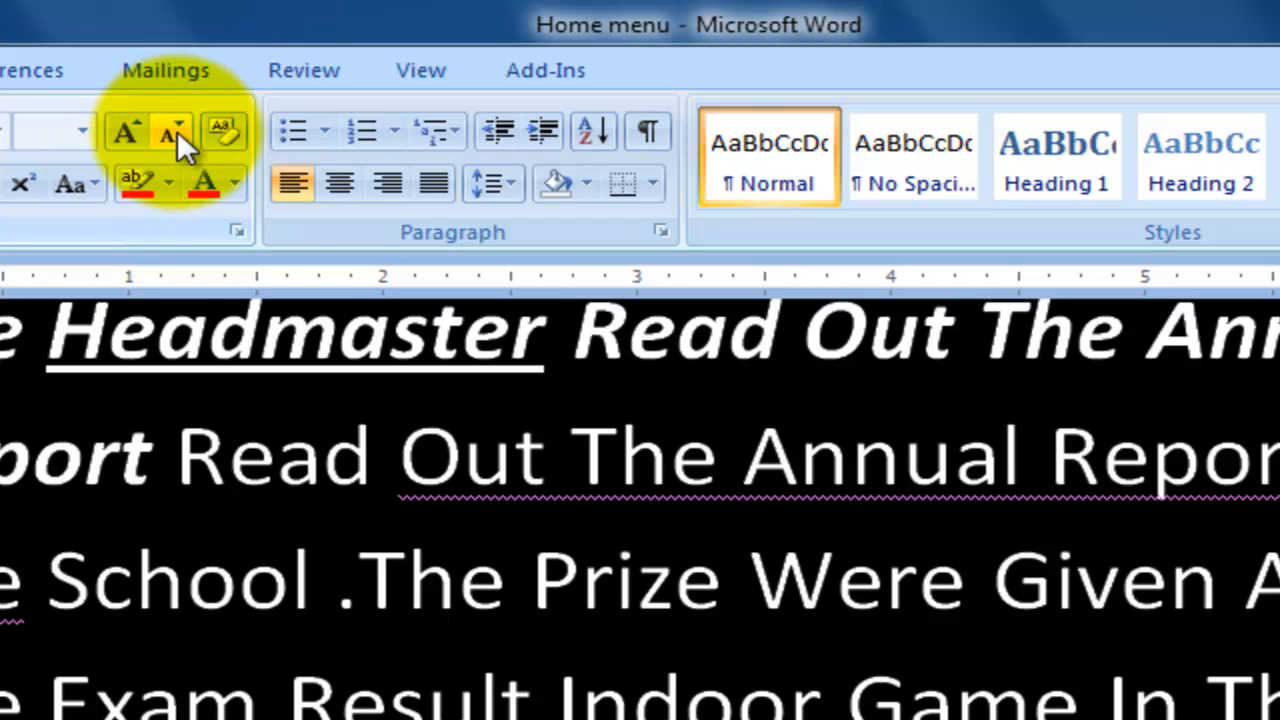
{"action": "left_click", "coordinate": [175, 133]}
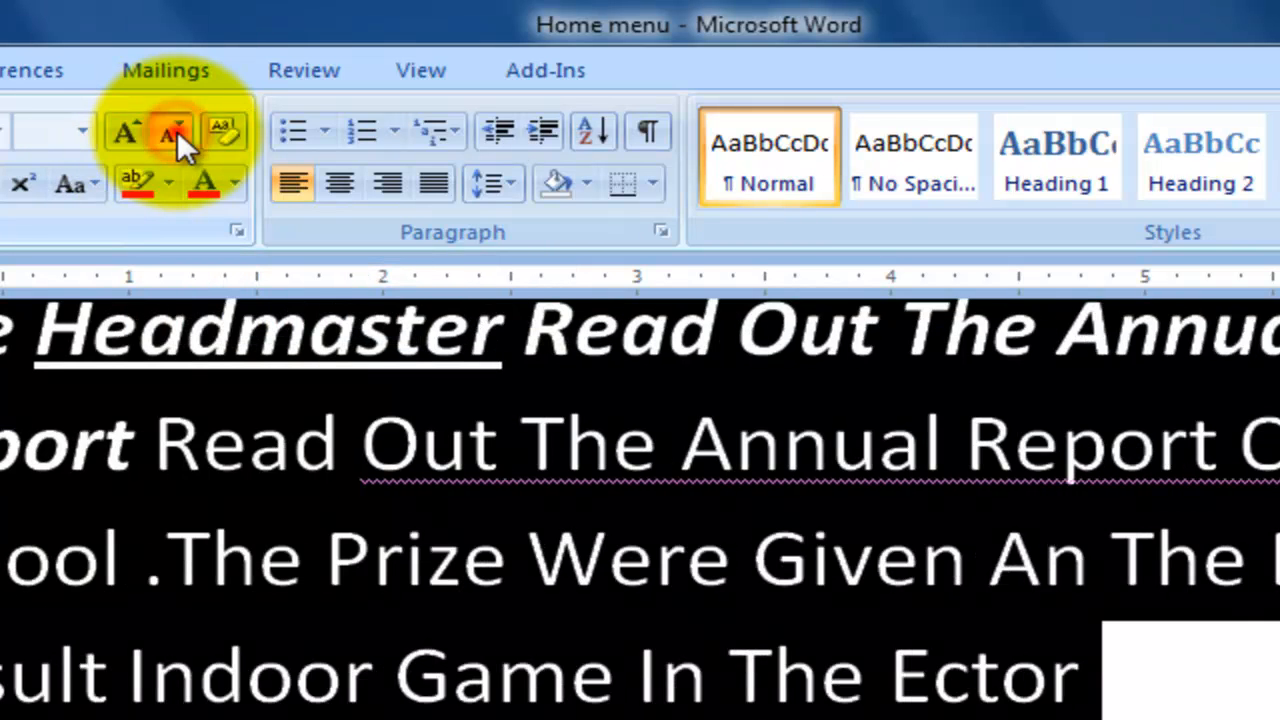
{"action": "left_click", "coordinate": [175, 133]}
{"action": "left_click", "coordinate": [177, 130]}
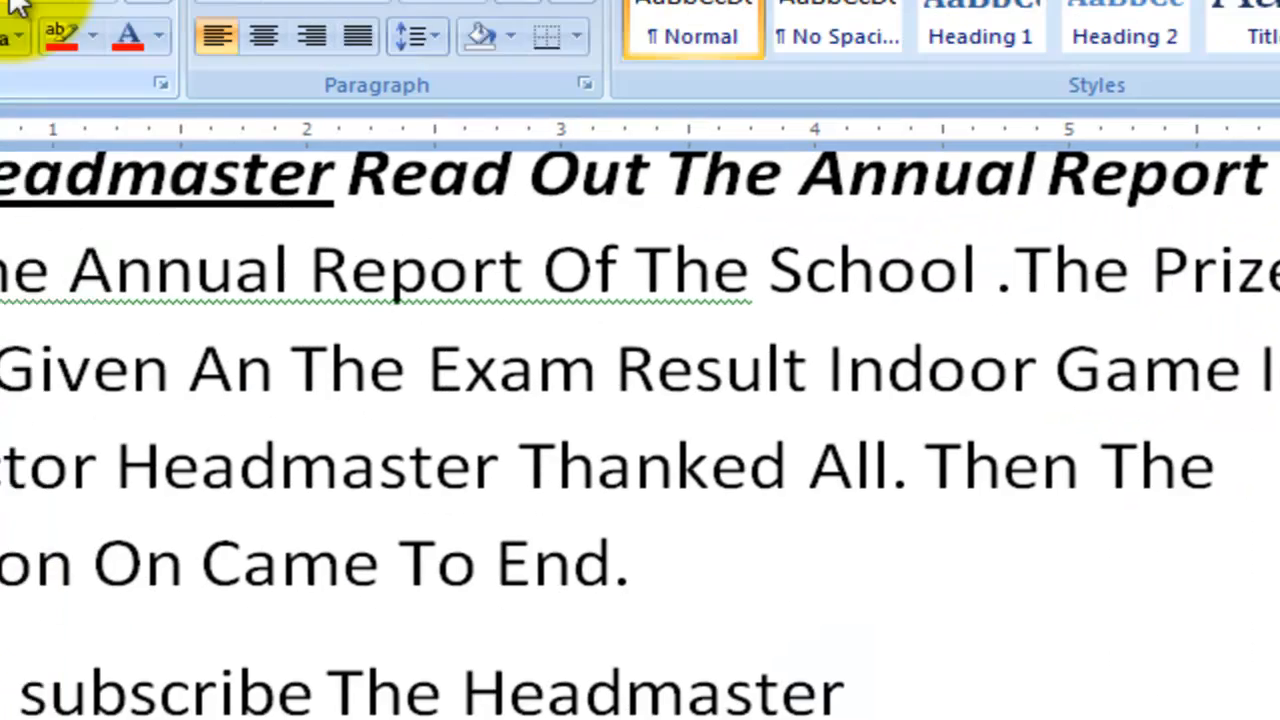
{"action": "left_click", "coordinate": [129, 133]}
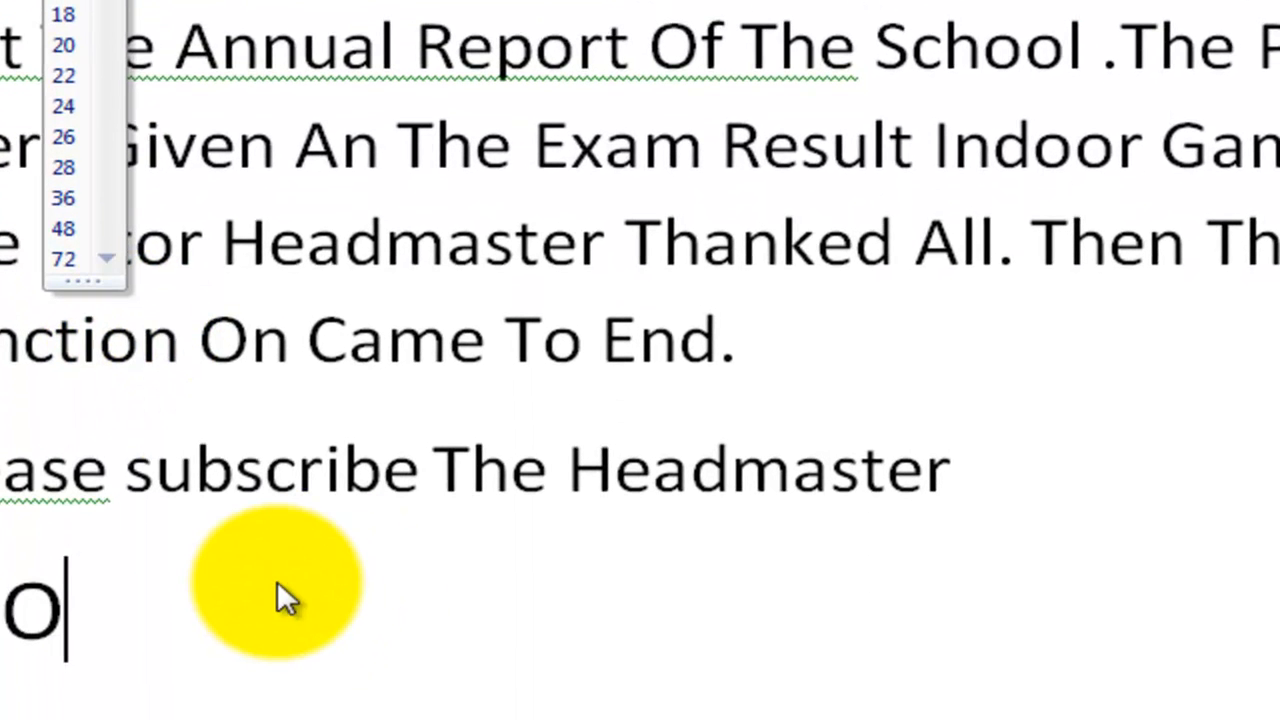
{"action": "left_click", "coordinate": [277, 580]}
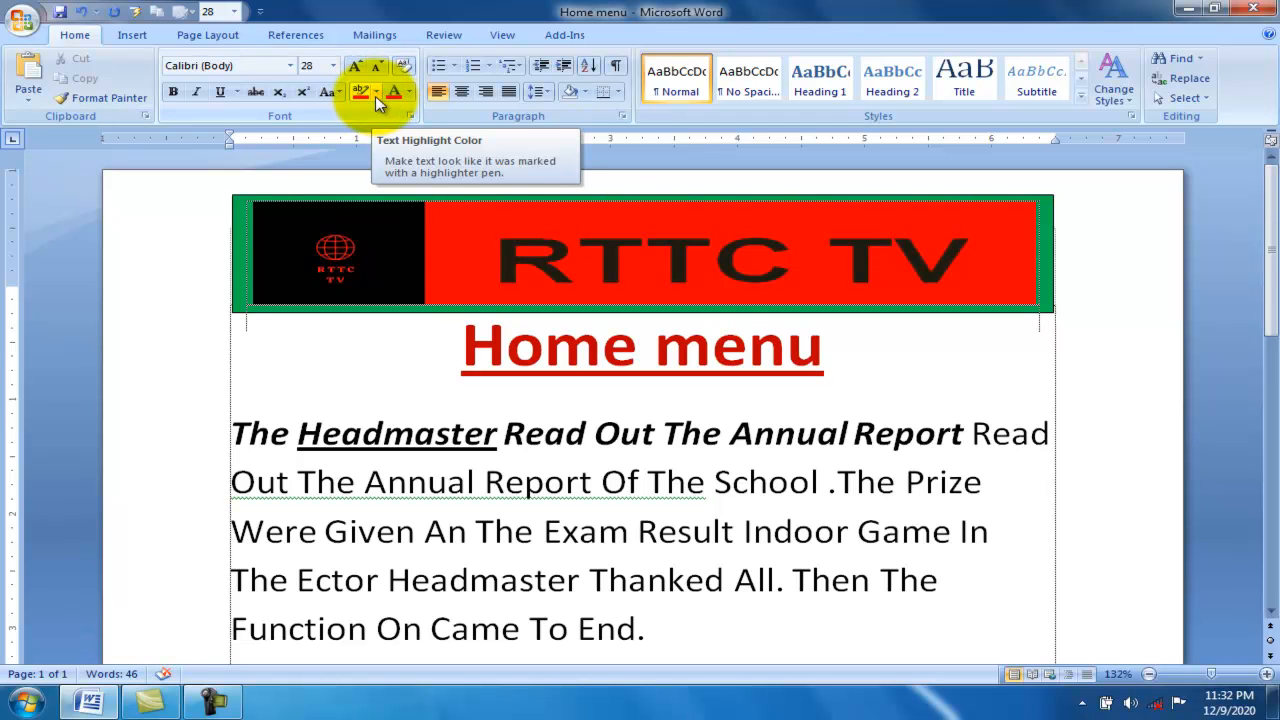
Step: Highlight the first body line in bright green and dismiss the Panda discount pop-up
{"action": "key", "text": "shift+Down"}
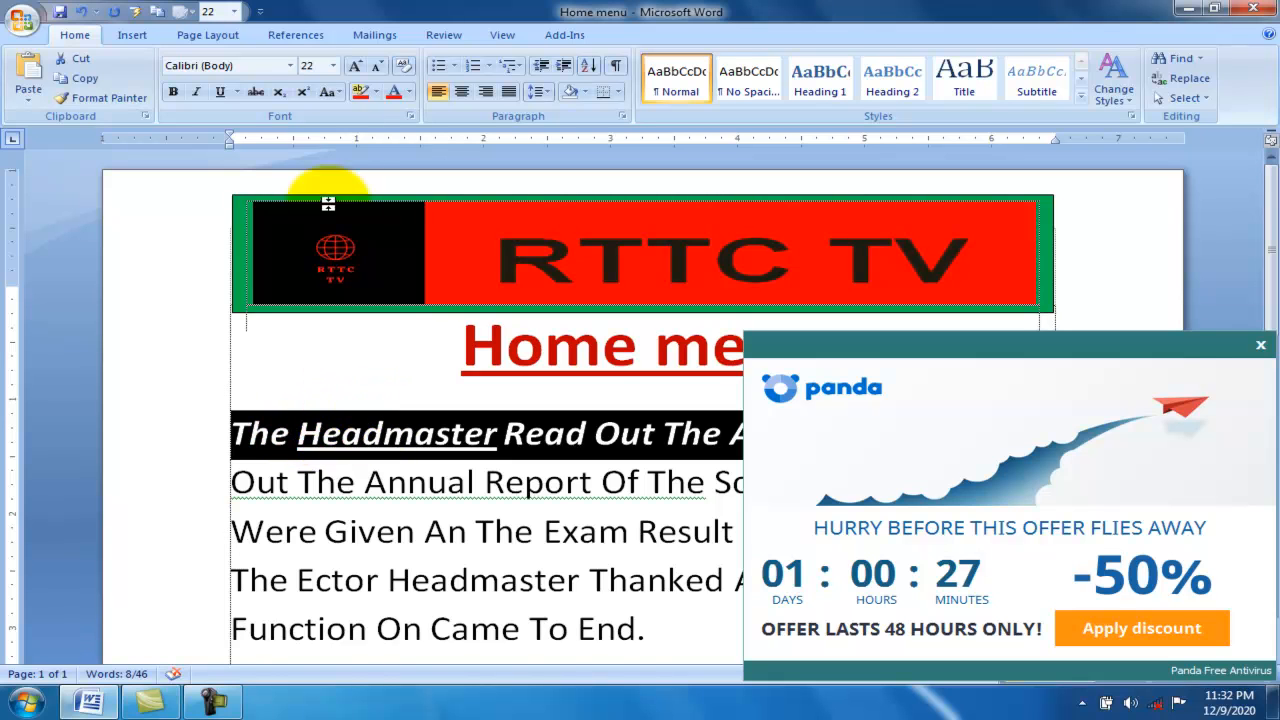
{"action": "left_click", "coordinate": [376, 89]}
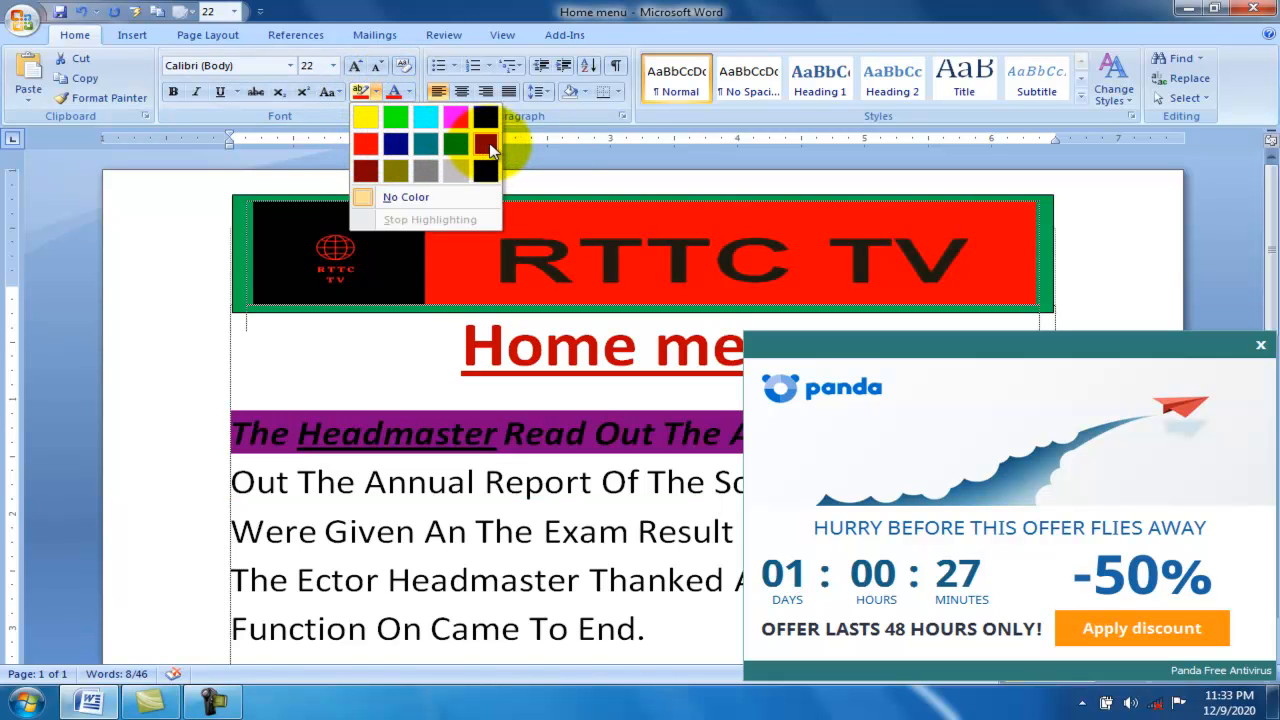
{"action": "left_click", "coordinate": [397, 122]}
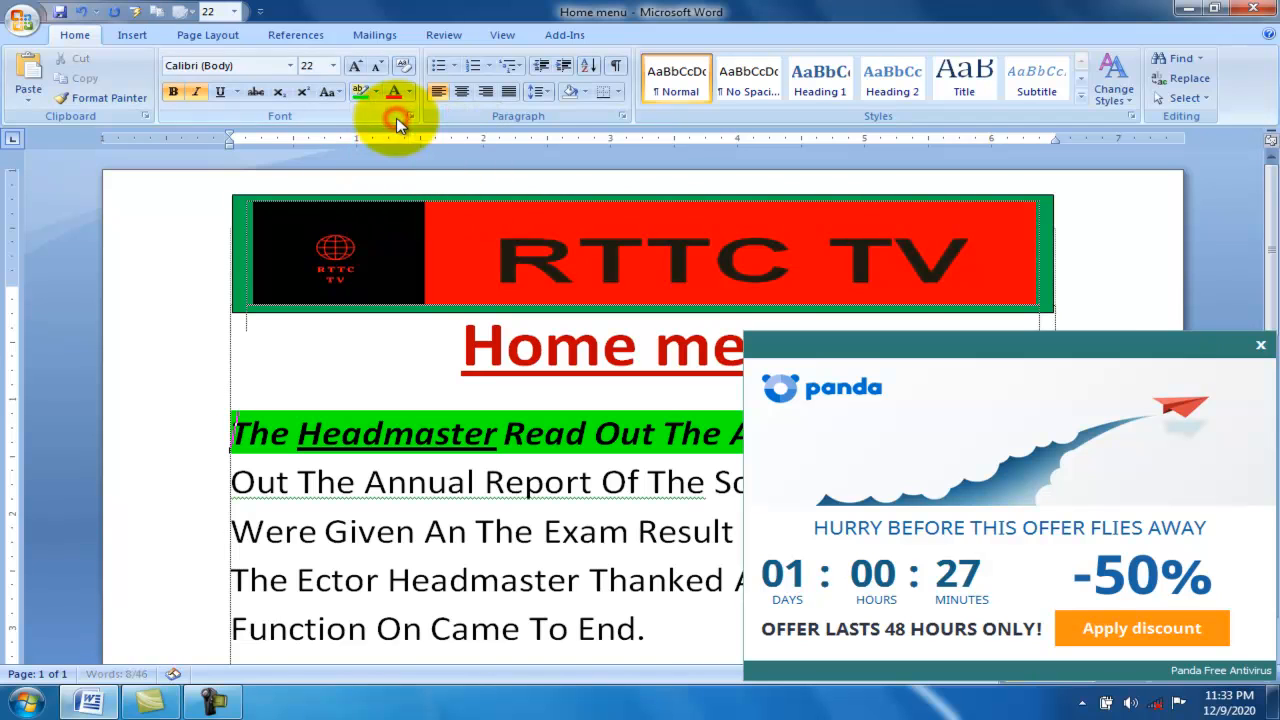
{"action": "left_click", "coordinate": [1260, 347]}
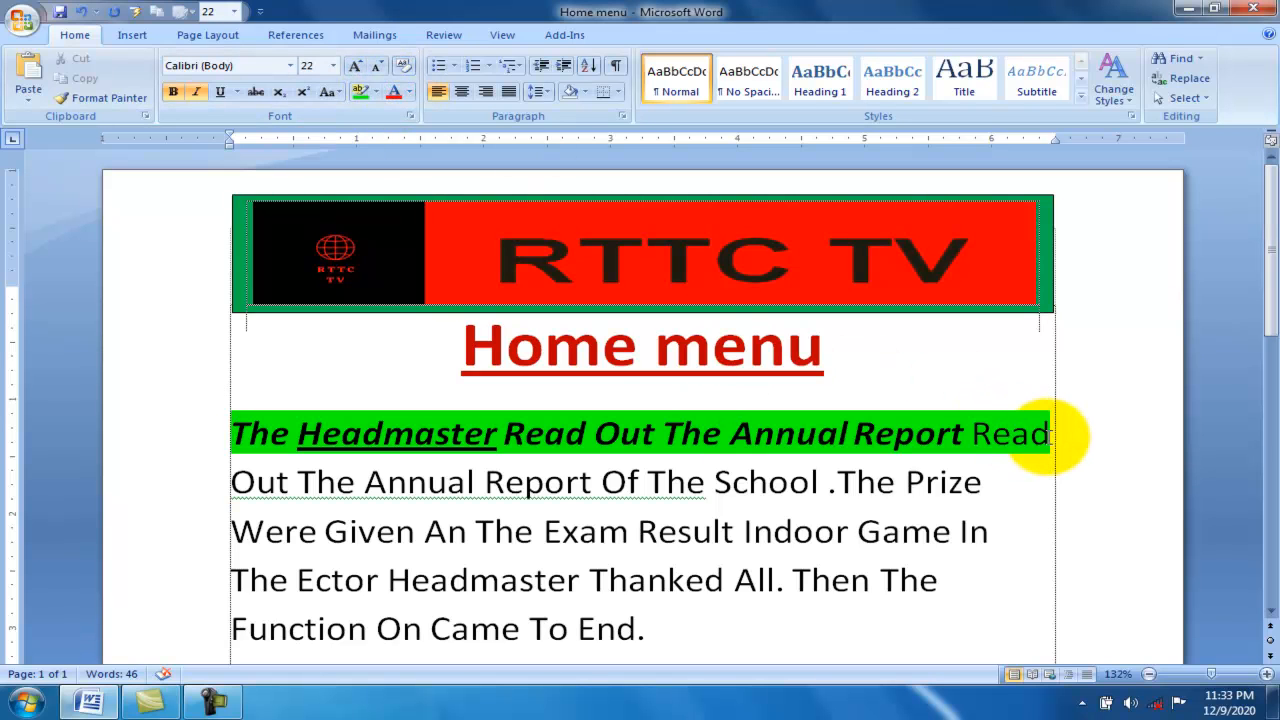
Step: Set the font colour of the highlighted first body line to the standard dark red
{"action": "left_click_drag", "start_coordinate": [1053, 435], "coordinate": [245, 460]}
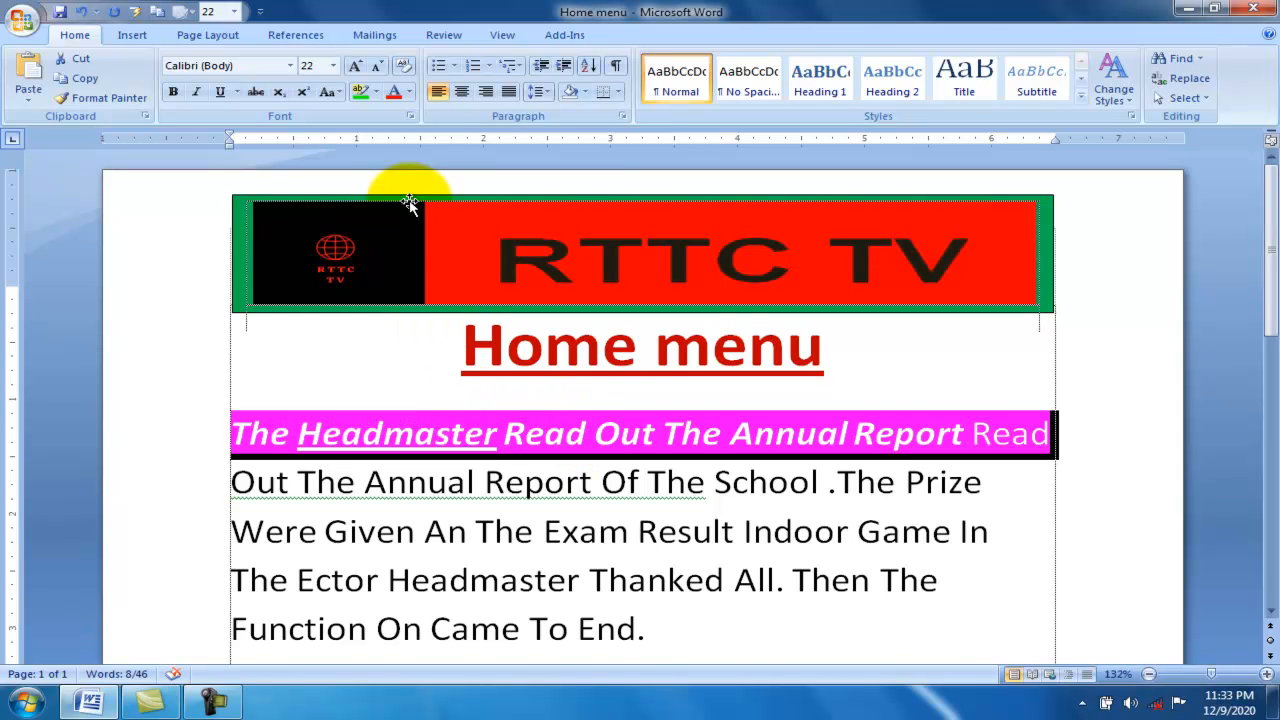
{"action": "left_click", "coordinate": [409, 92]}
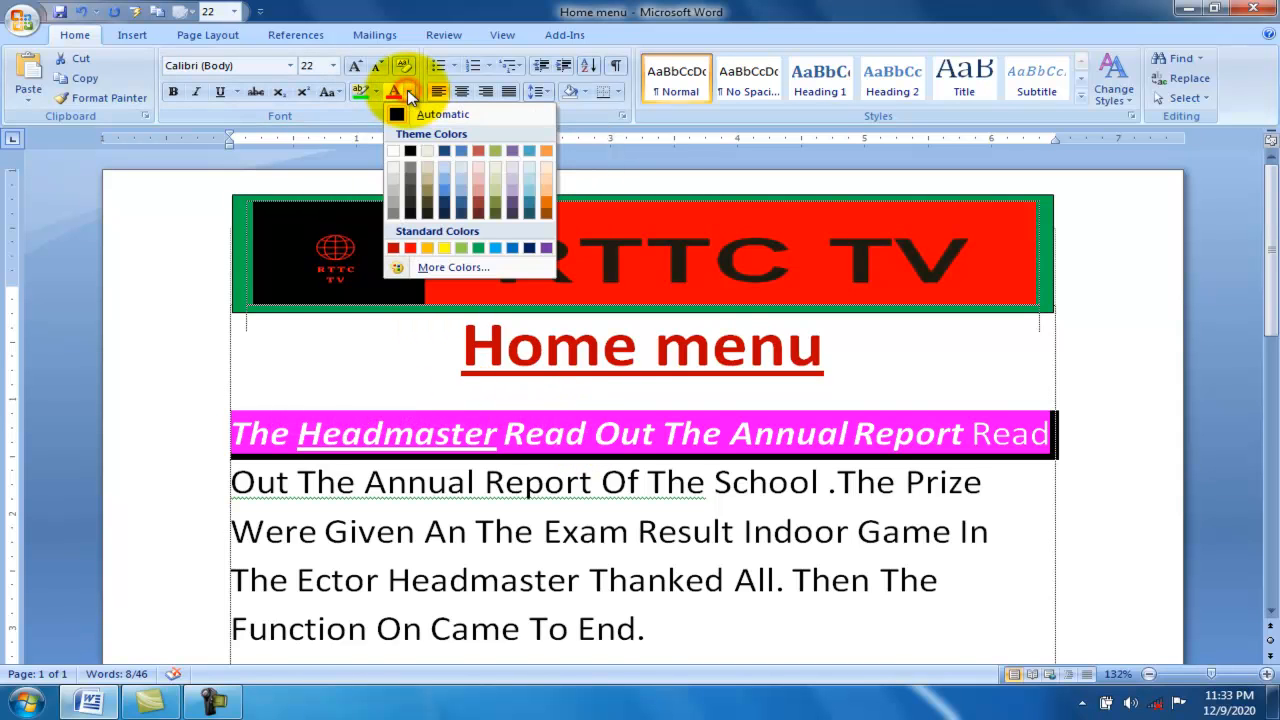
{"action": "left_click", "coordinate": [392, 252]}
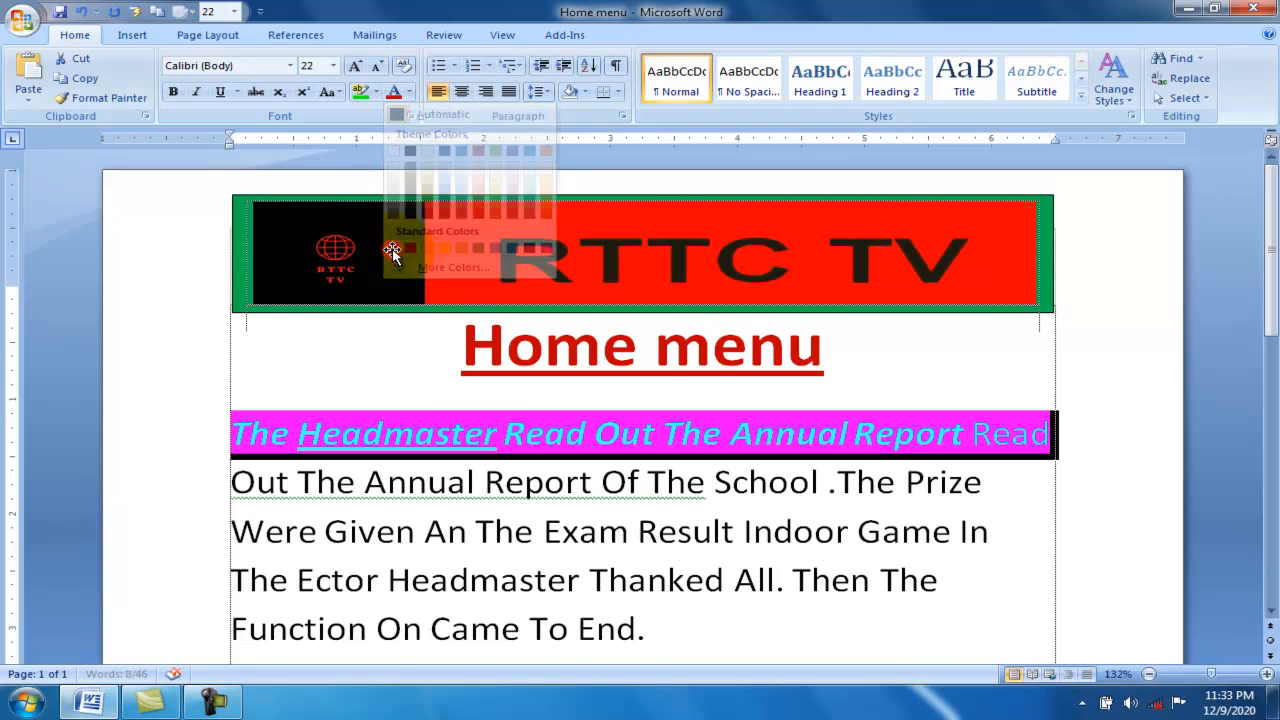
{"action": "left_click", "coordinate": [631, 399]}
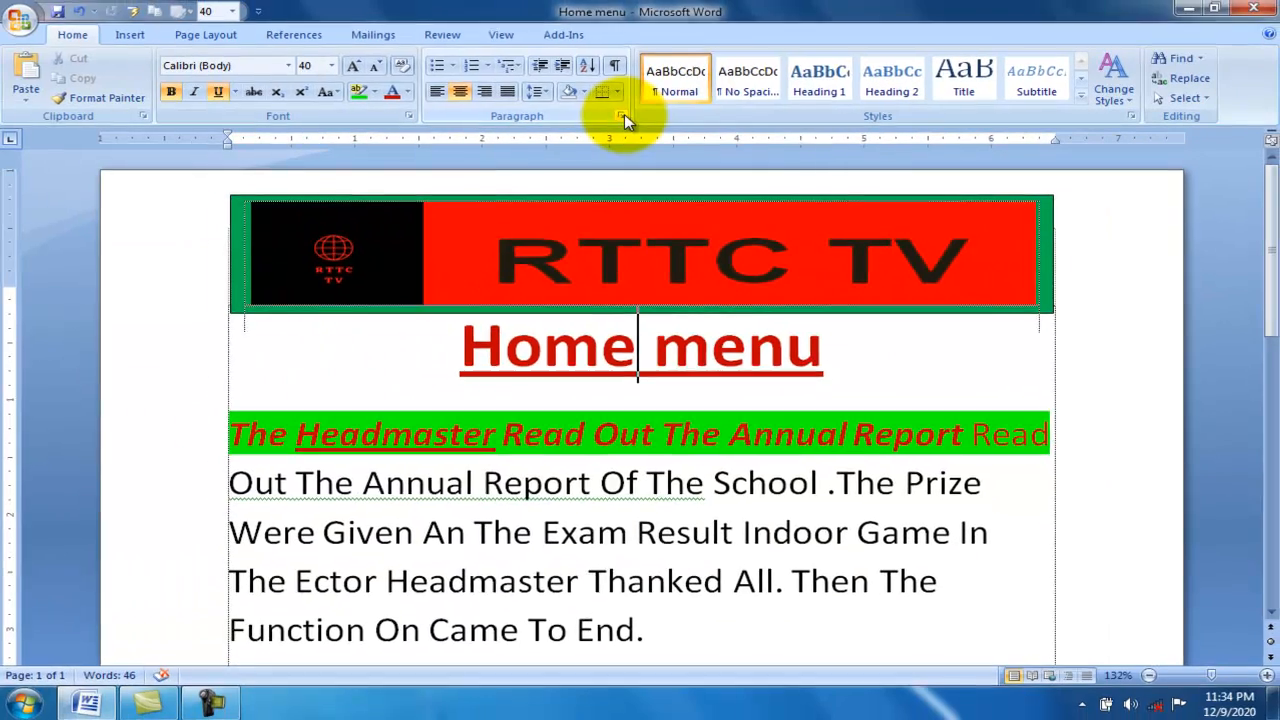
Step: View the Paragraph dialog's indent and spacing settings for the title and the justified text, closing it without changes each time
{"action": "left_click", "coordinate": [135, 117]}
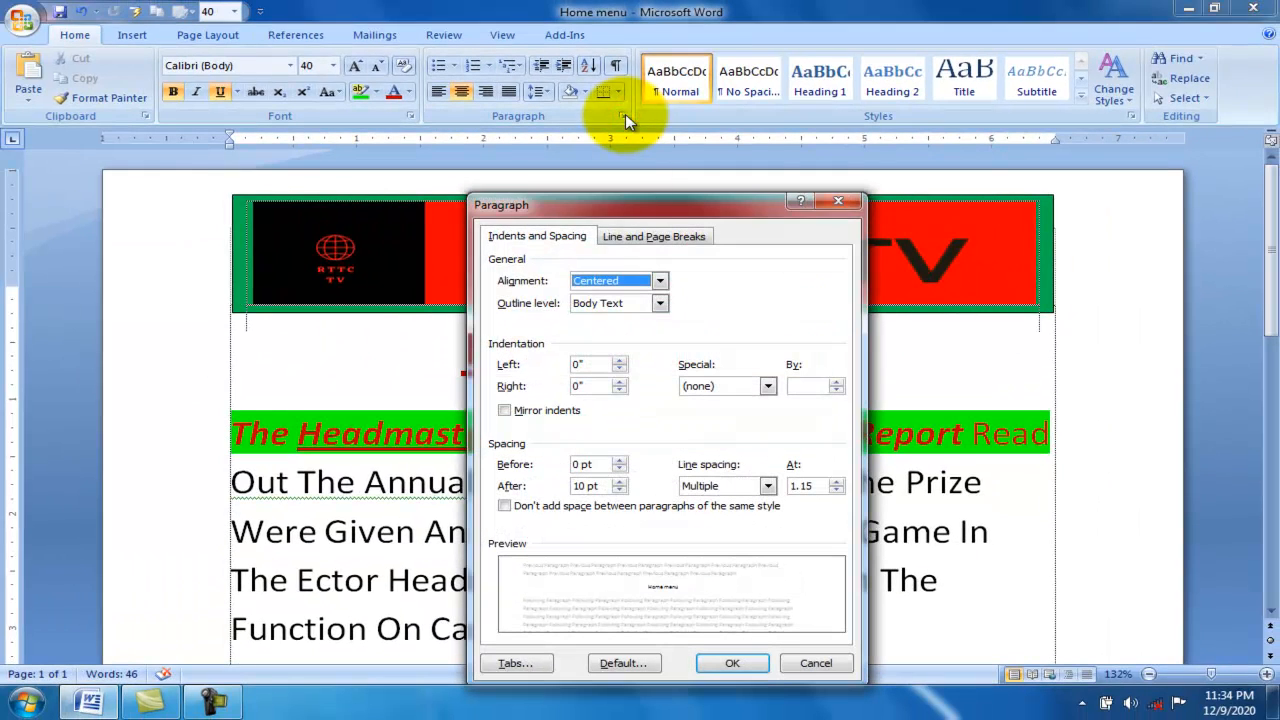
{"action": "left_click", "coordinate": [836, 204]}
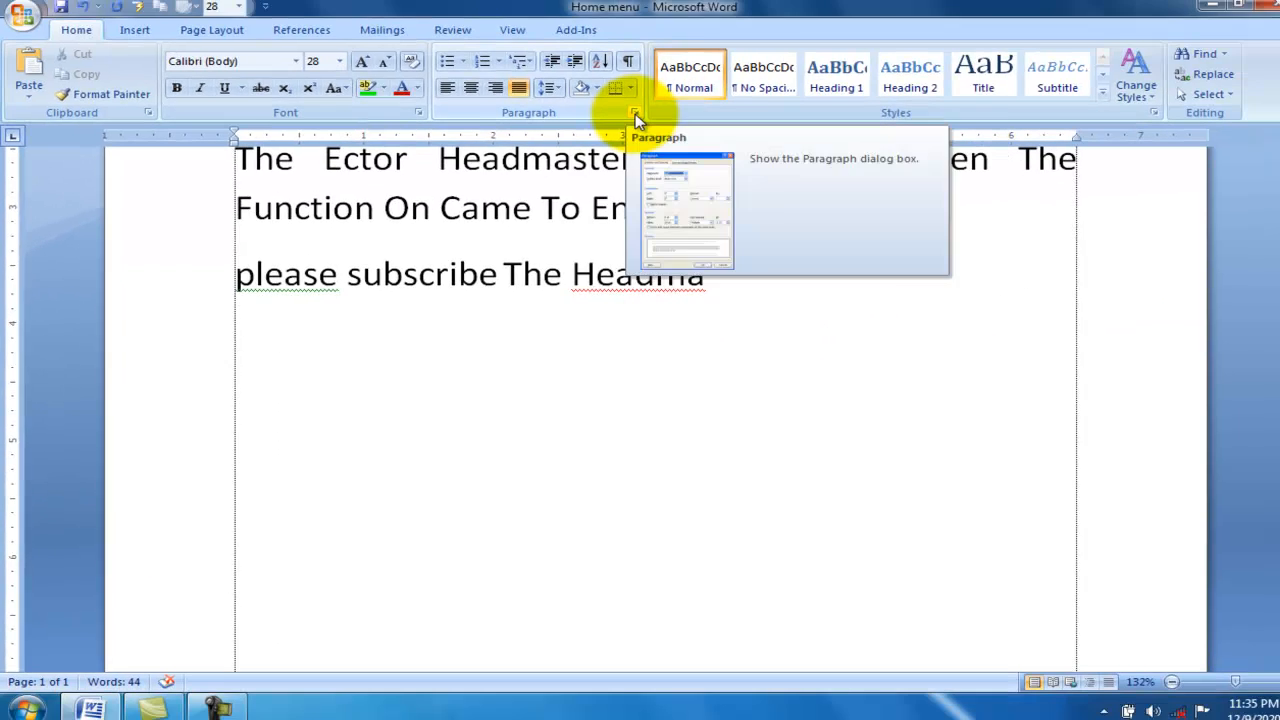
{"action": "left_click", "coordinate": [622, 118]}
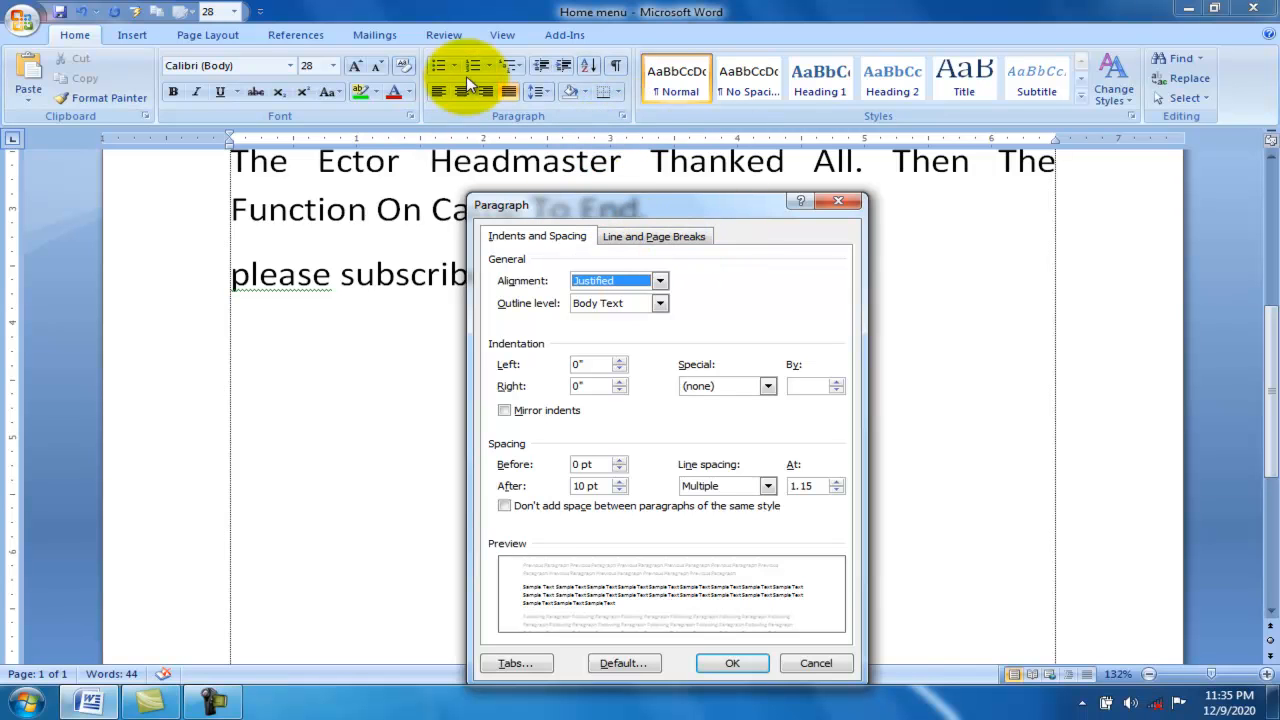
{"action": "left_click", "coordinate": [837, 204]}
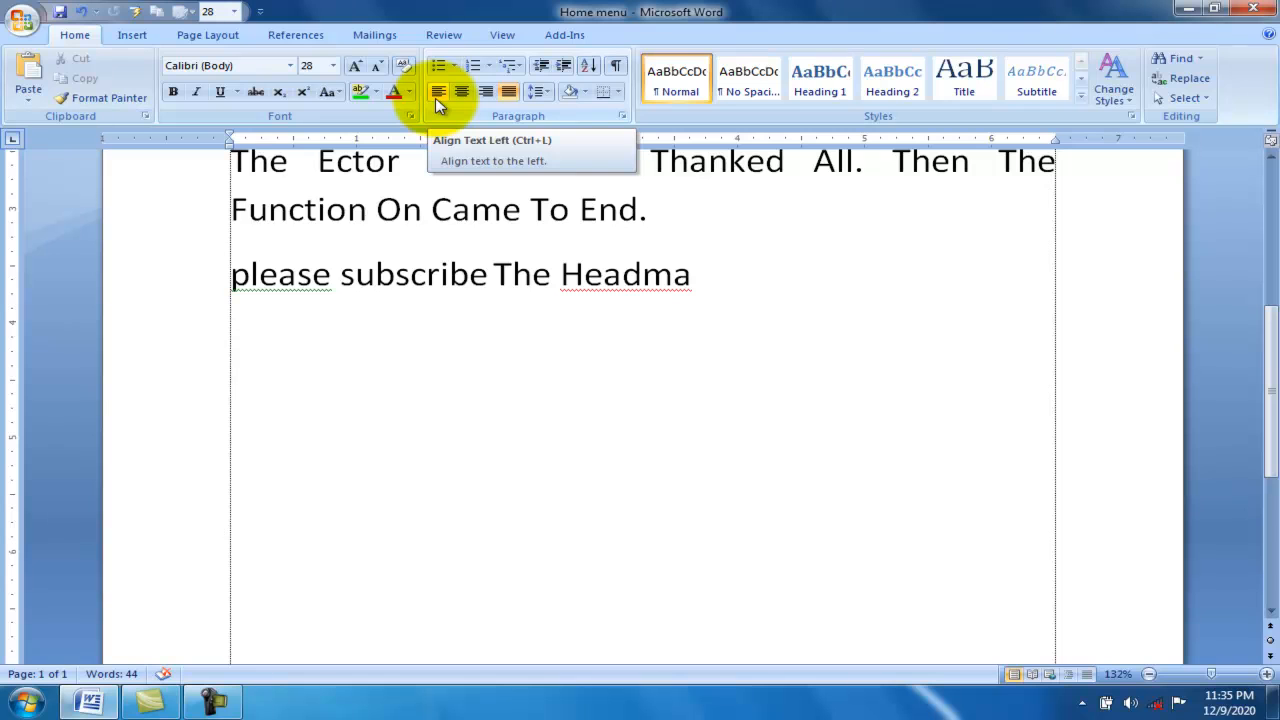
Step: Add the text "HGHG HHGHG BJKHJ" below "please subscribe The Headma" and align it to the right
{"action": "type", "text": "HGHG"}
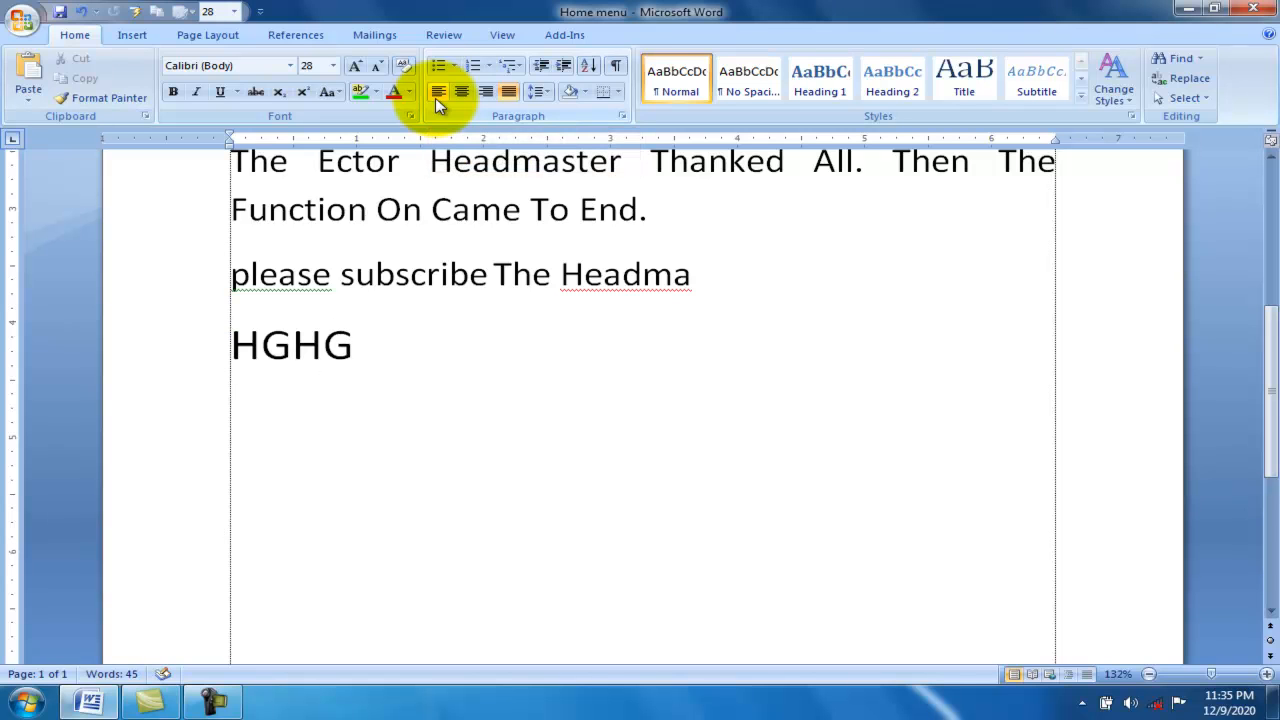
{"action": "type", "text": " HHGHG BJKHJ"}
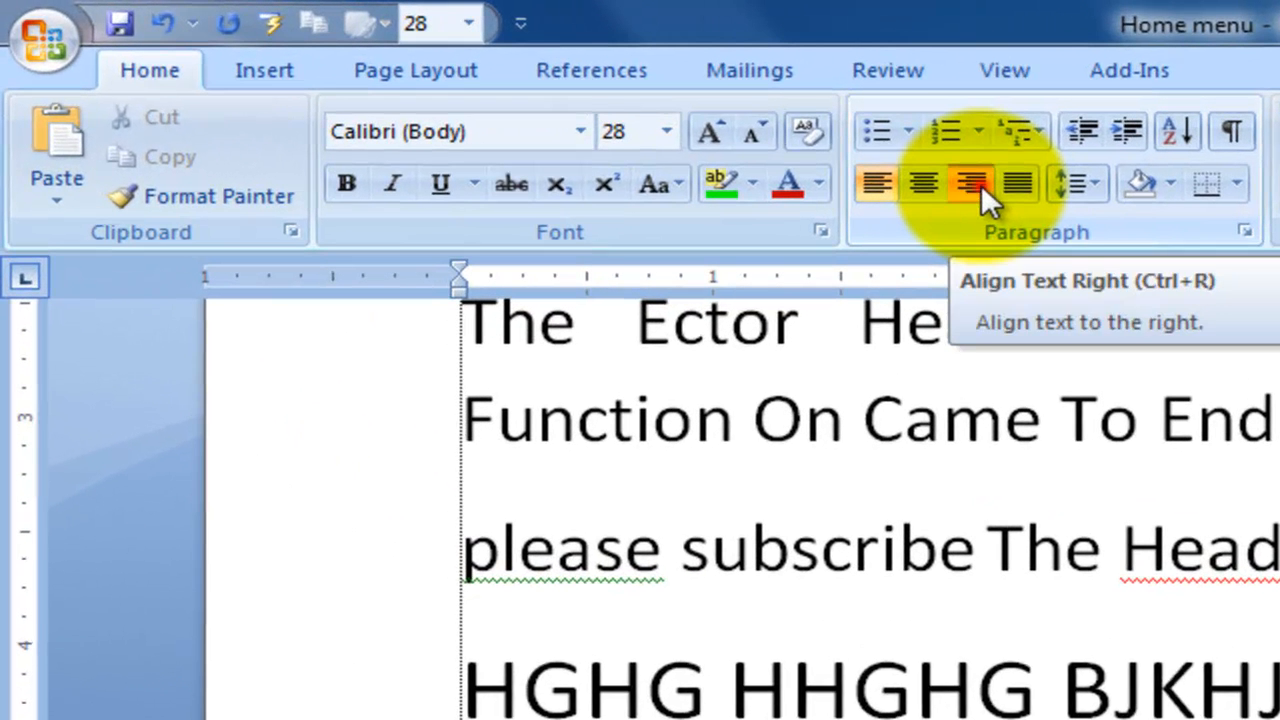
{"action": "left_click", "coordinate": [490, 92]}
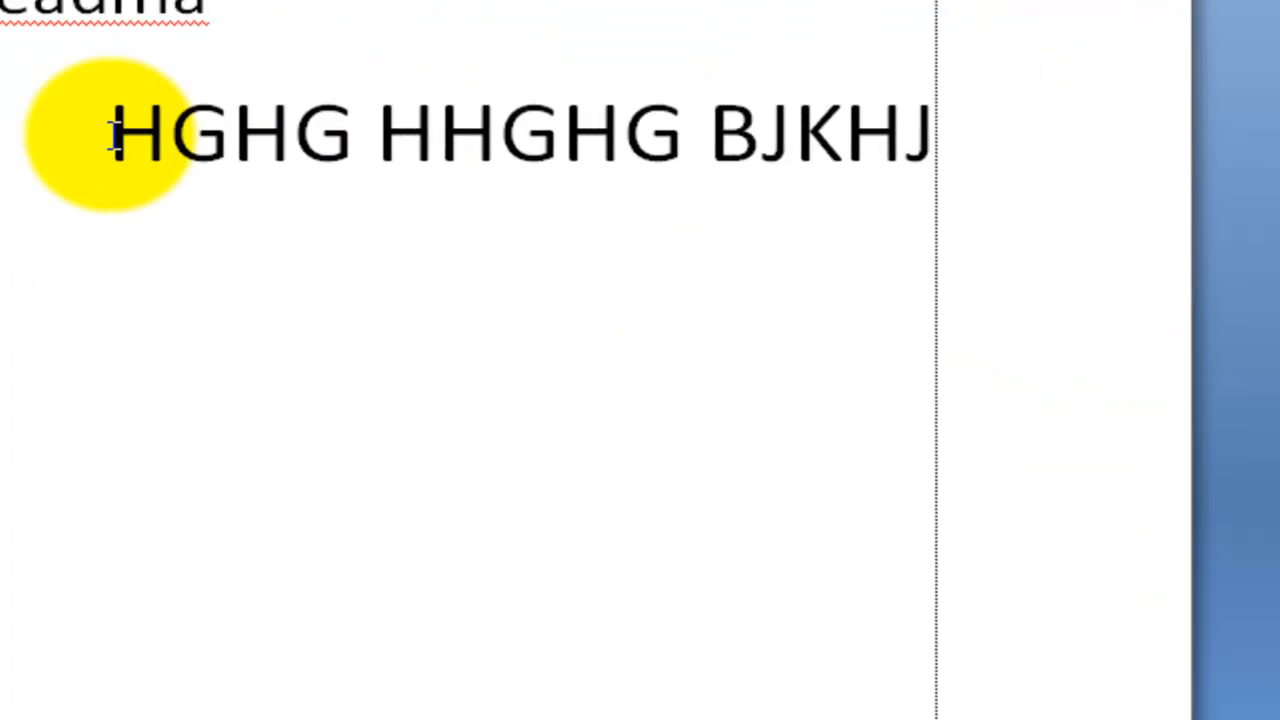
Step: Insert extra letters including "HGHGJHHHGHGH" before "HGHG" in the sample paragraph and centre that paragraph
{"action": "type", "text": "HGHGJH"}
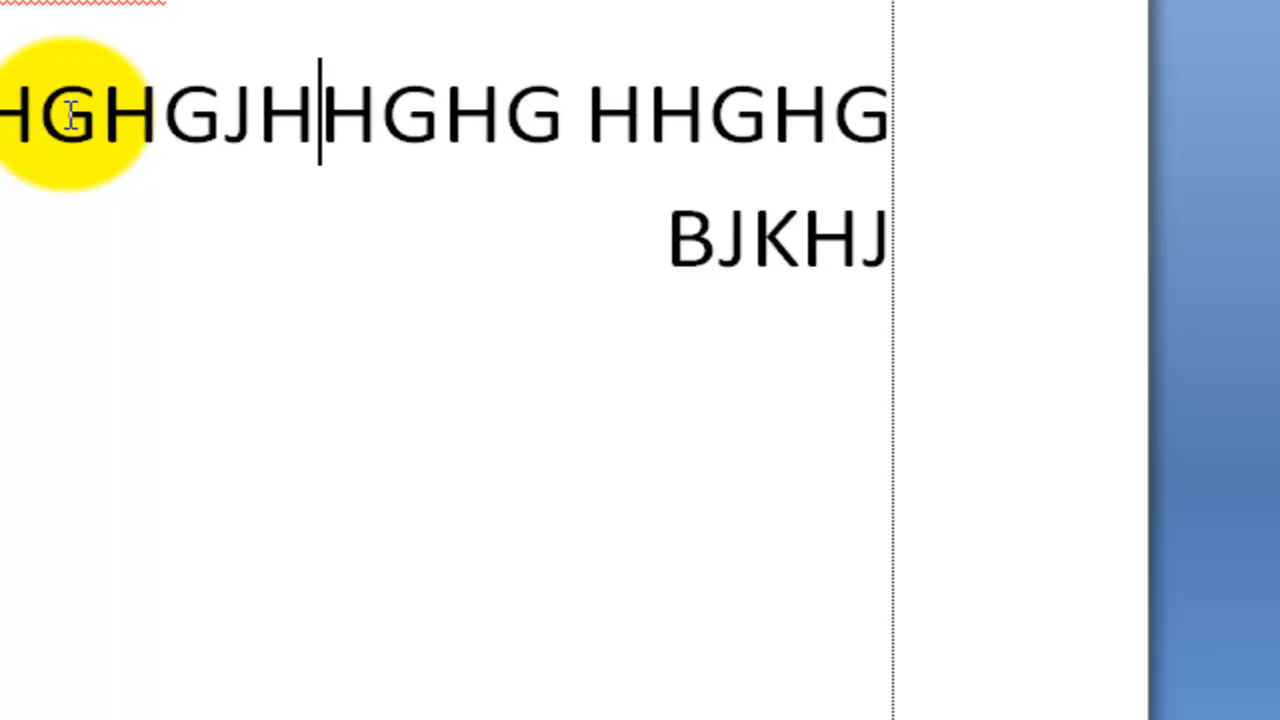
{"action": "type", "text": "HHGHGH"}
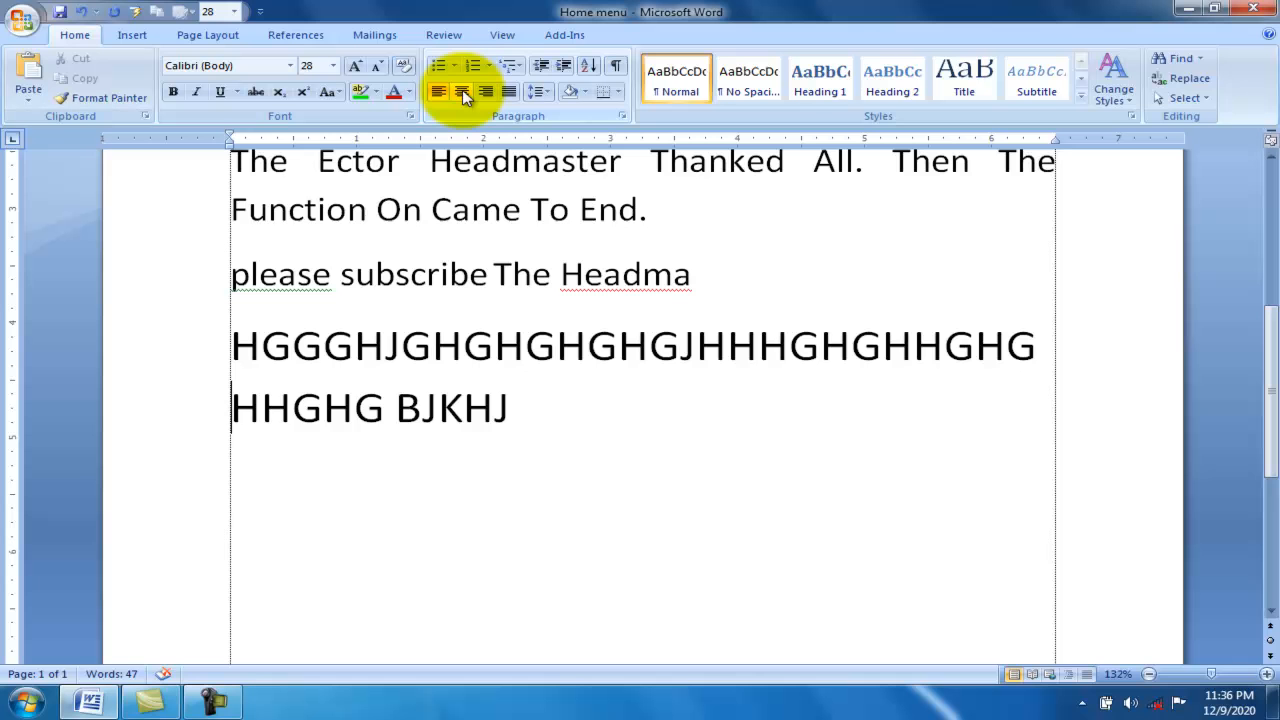
{"action": "left_click", "coordinate": [463, 92]}
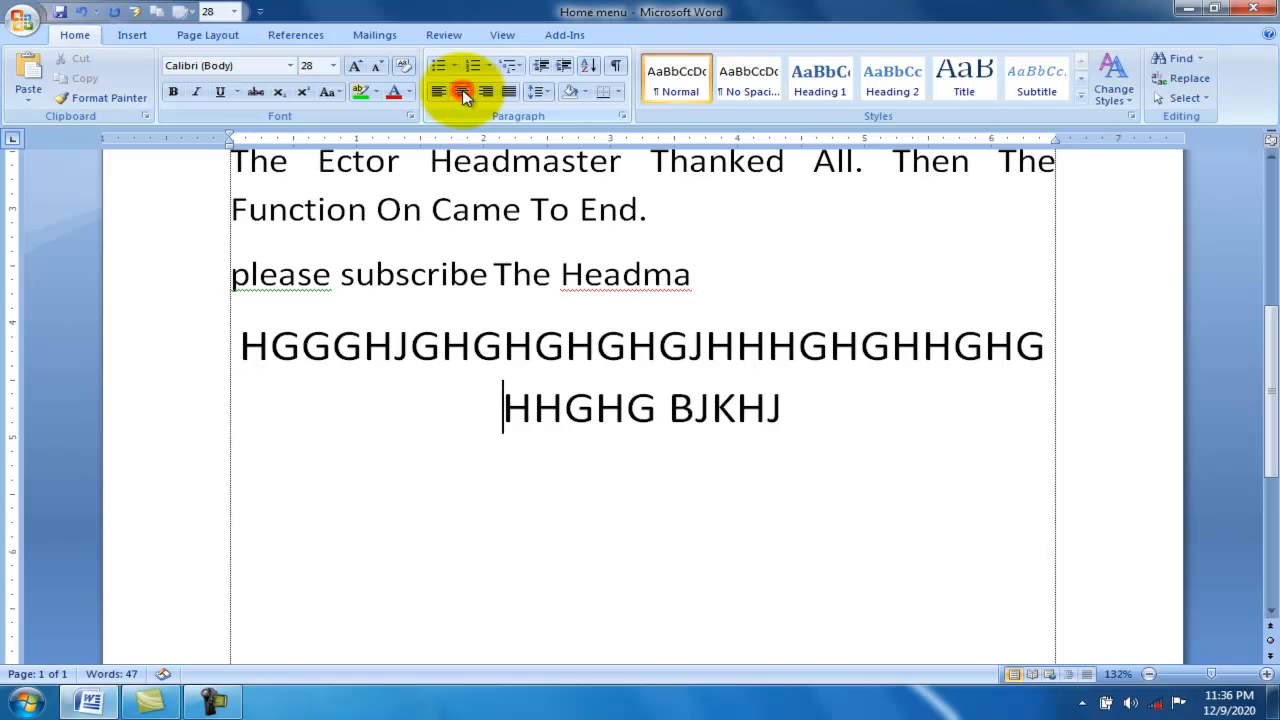
{"action": "left_click", "coordinate": [612, 445]}
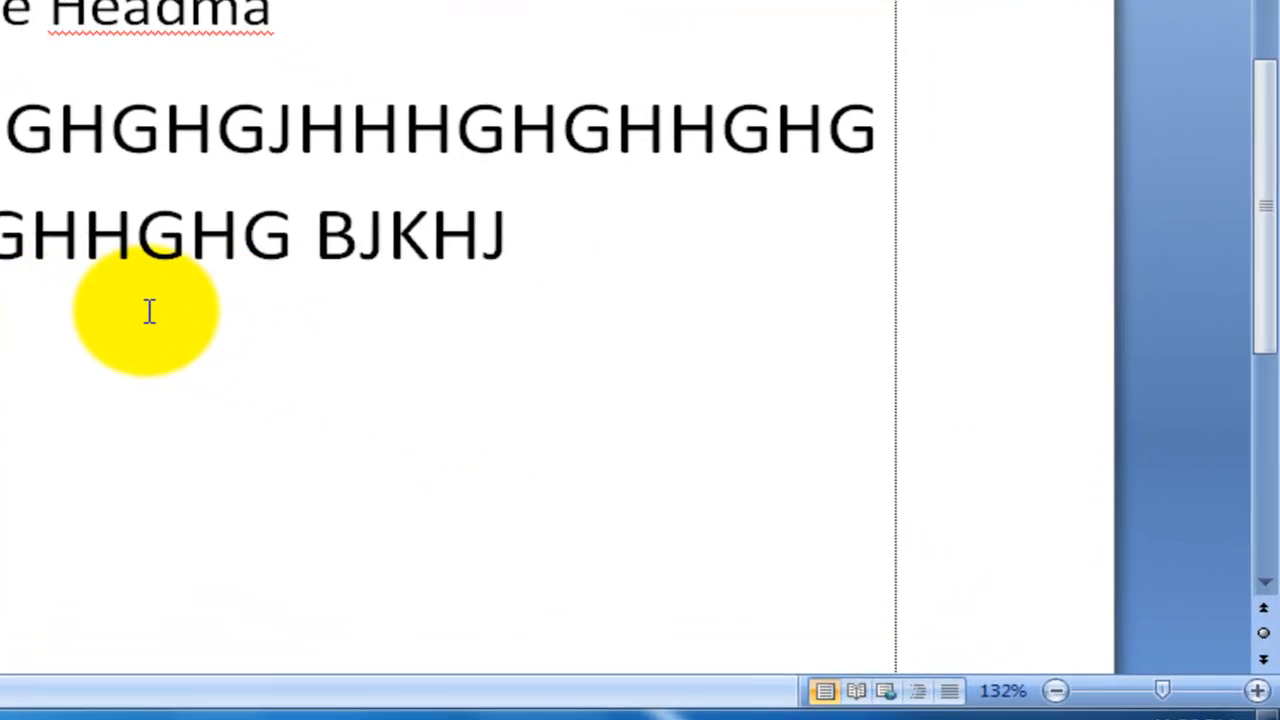
Step: Insert "GJHJH" before "G BJKHJ" in the centred sample text and add the centred lines "NJNJKNJKNJK" and "NBNBJKBJKJK" below it
{"action": "type", "text": "GJHJH"}
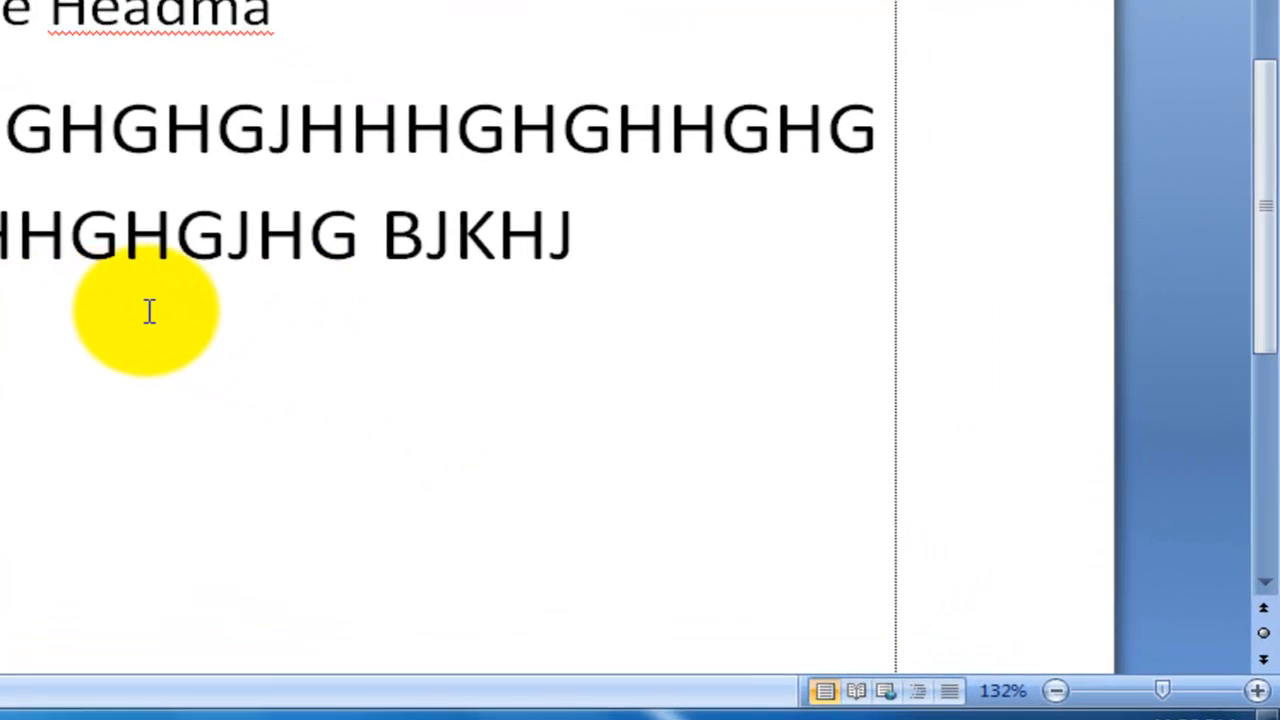
{"action": "key", "text": "Return"}
{"action": "type", "text": "NJKNJKNJKNJK"}
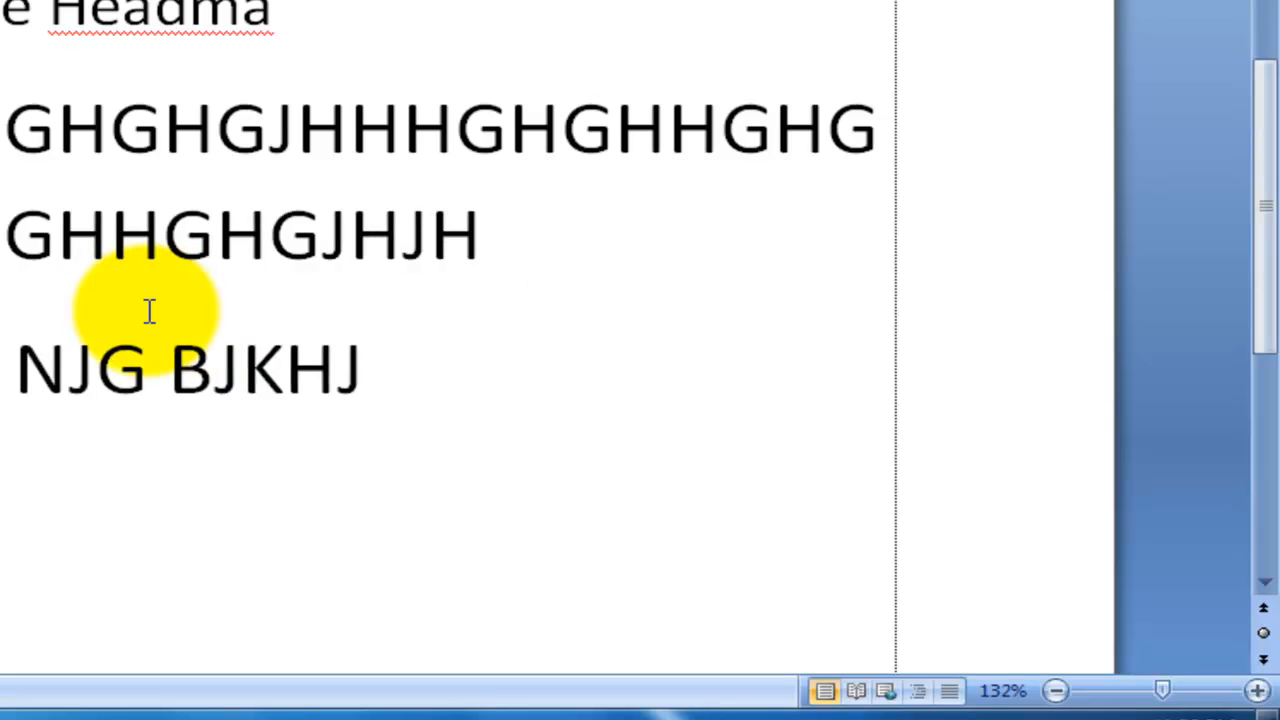
{"action": "key", "text": "Return"}
{"action": "type", "text": "BJKBJKJK"}
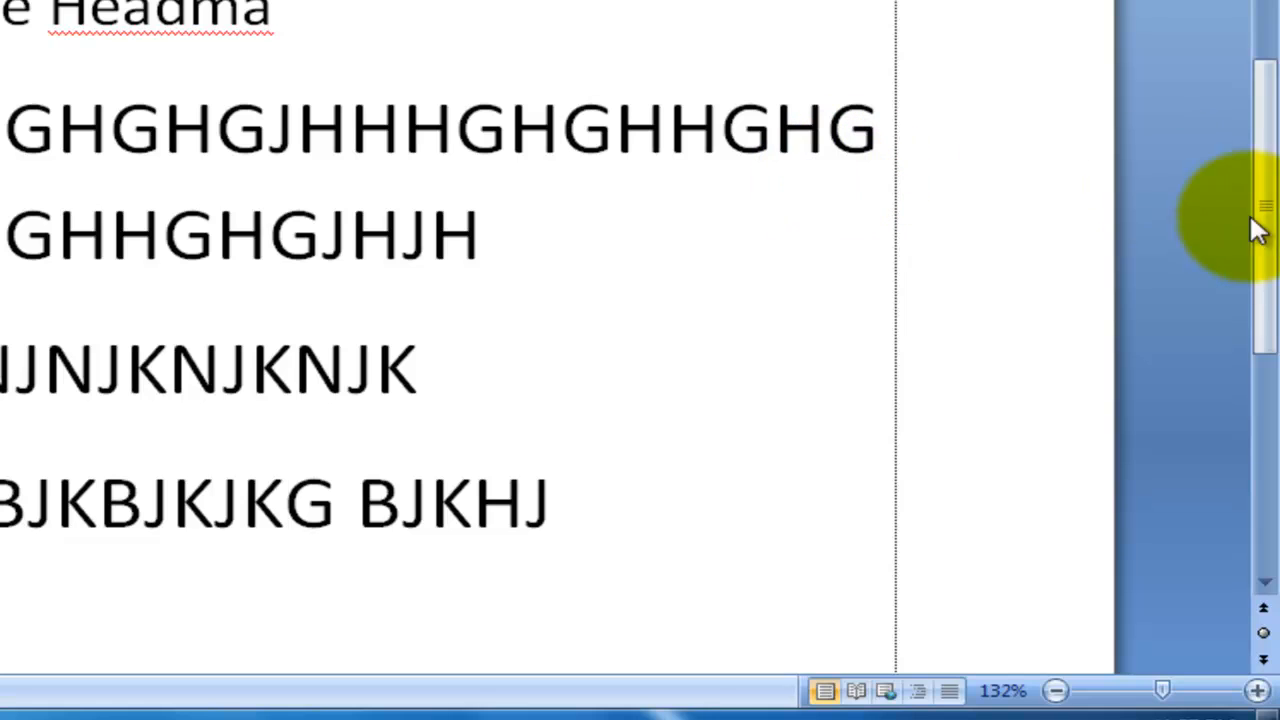
Step: Start a bulleted list with the arrow bullet on the line below "please subscribe The Headma"
{"action": "left_click_drag", "start_coordinate": [1272, 222], "coordinate": [1270, 165]}
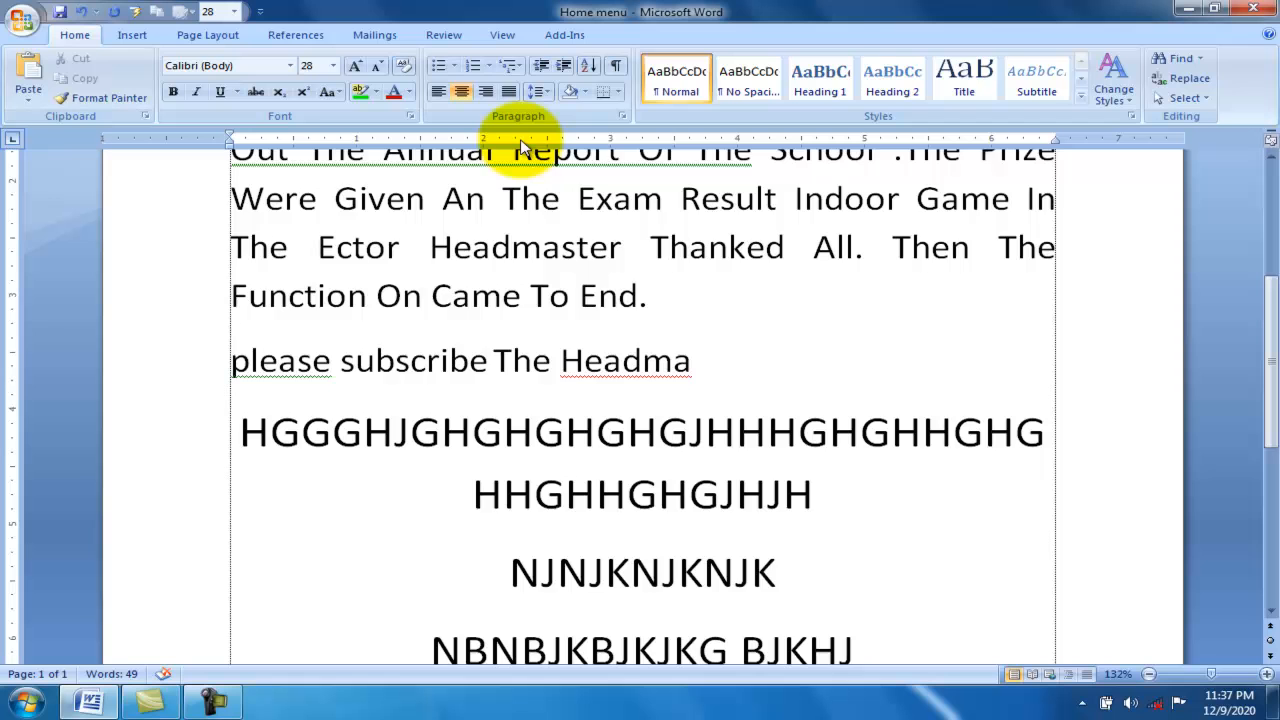
{"action": "scroll", "coordinate": [490, 176], "scroll_direction": "up", "scroll_amount": 5}
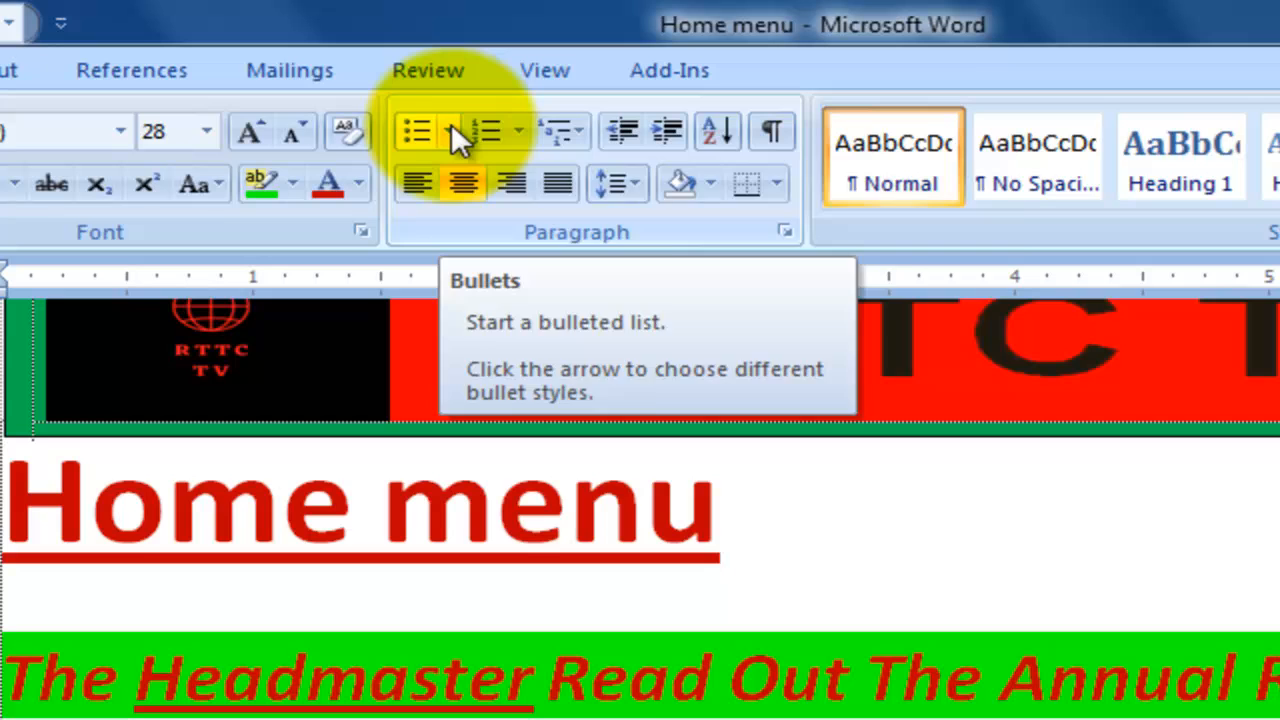
{"action": "left_click", "coordinate": [456, 64]}
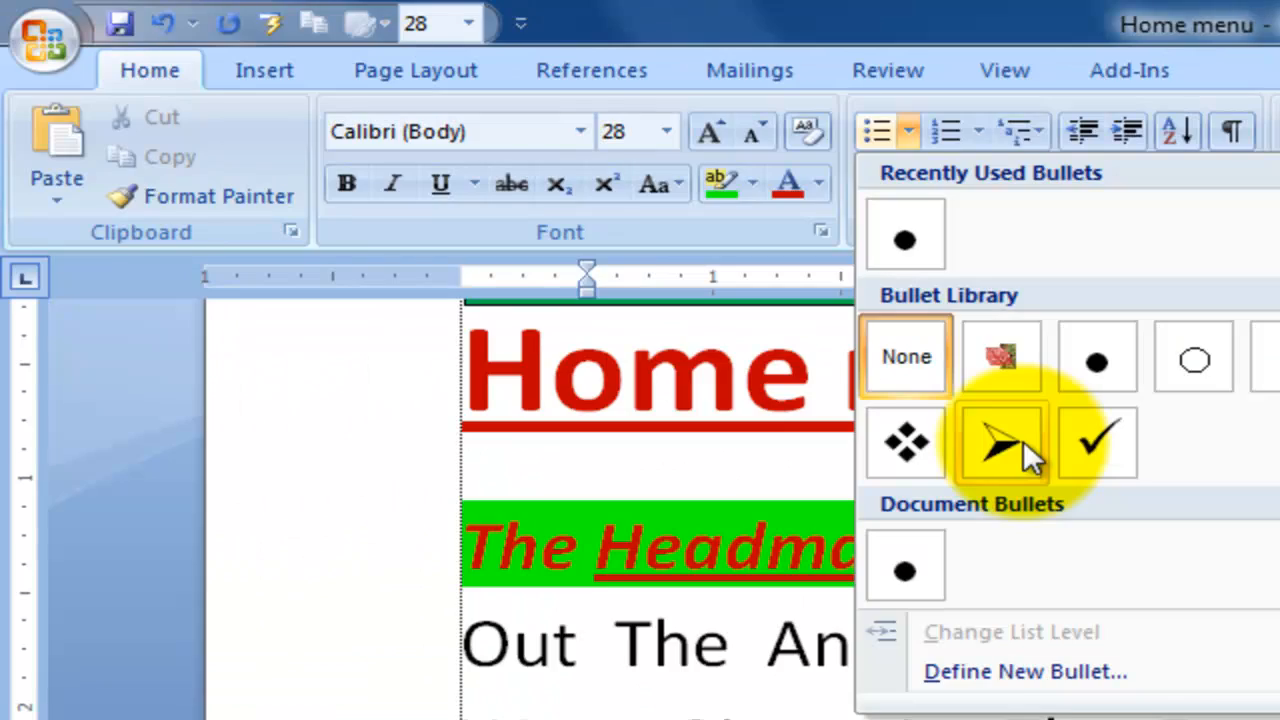
{"action": "left_click", "coordinate": [515, 219]}
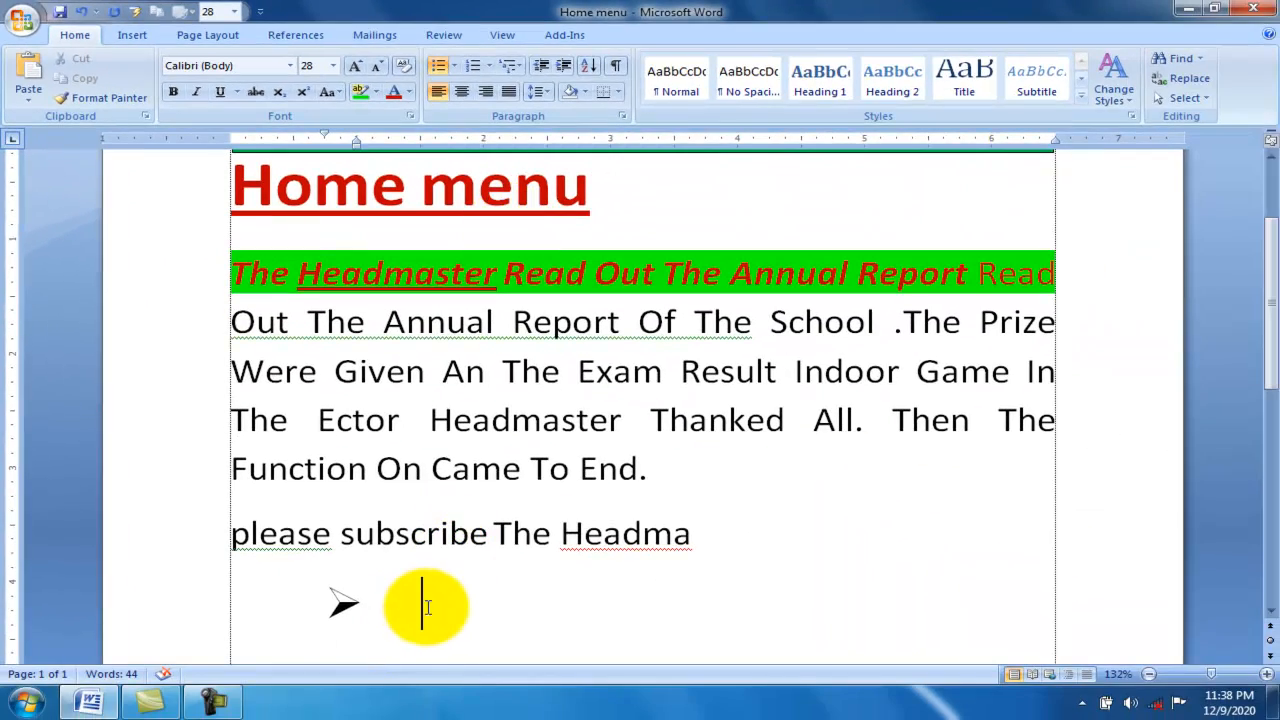
Step: Enter the bulleted items "GHFJHG", "NBHNBJ", "BHBJ", "BJKBJK" and "NBBJ", plus a sixth item starting with "YG"
{"action": "type", "text": "GHFJHG"}
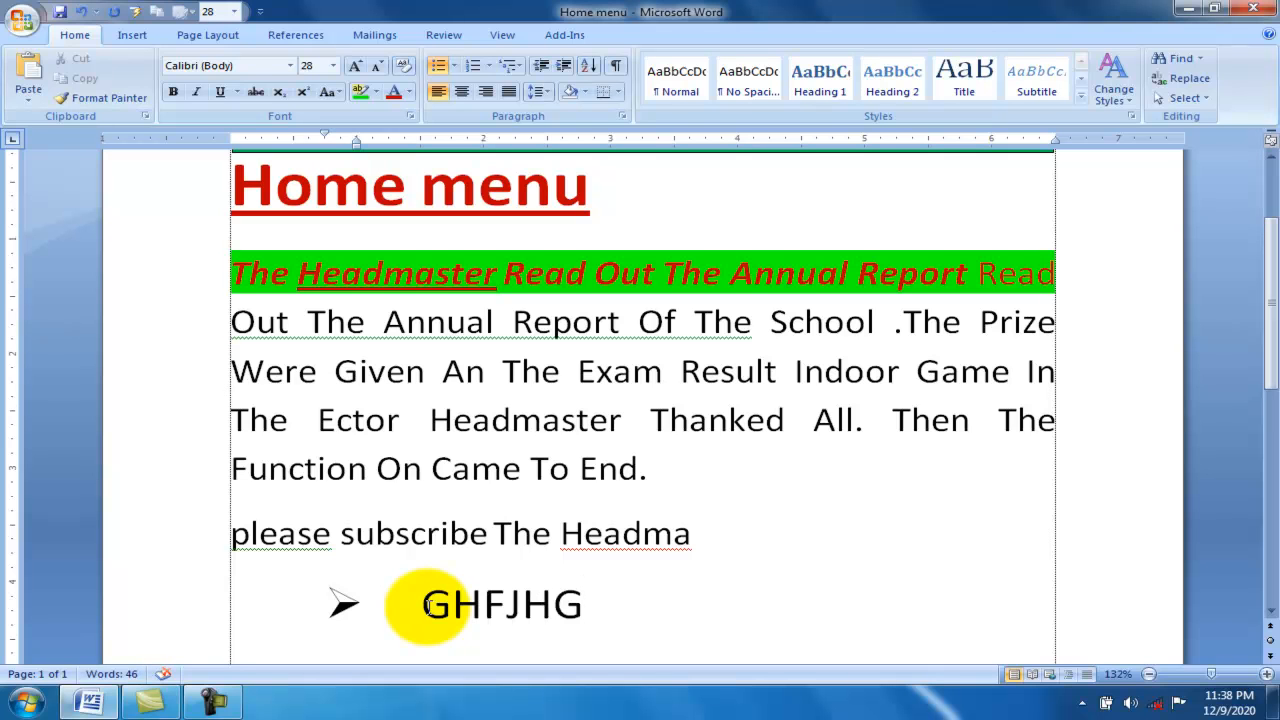
{"action": "key", "text": "Return"}
{"action": "type", "text": "NBHNBJ"}
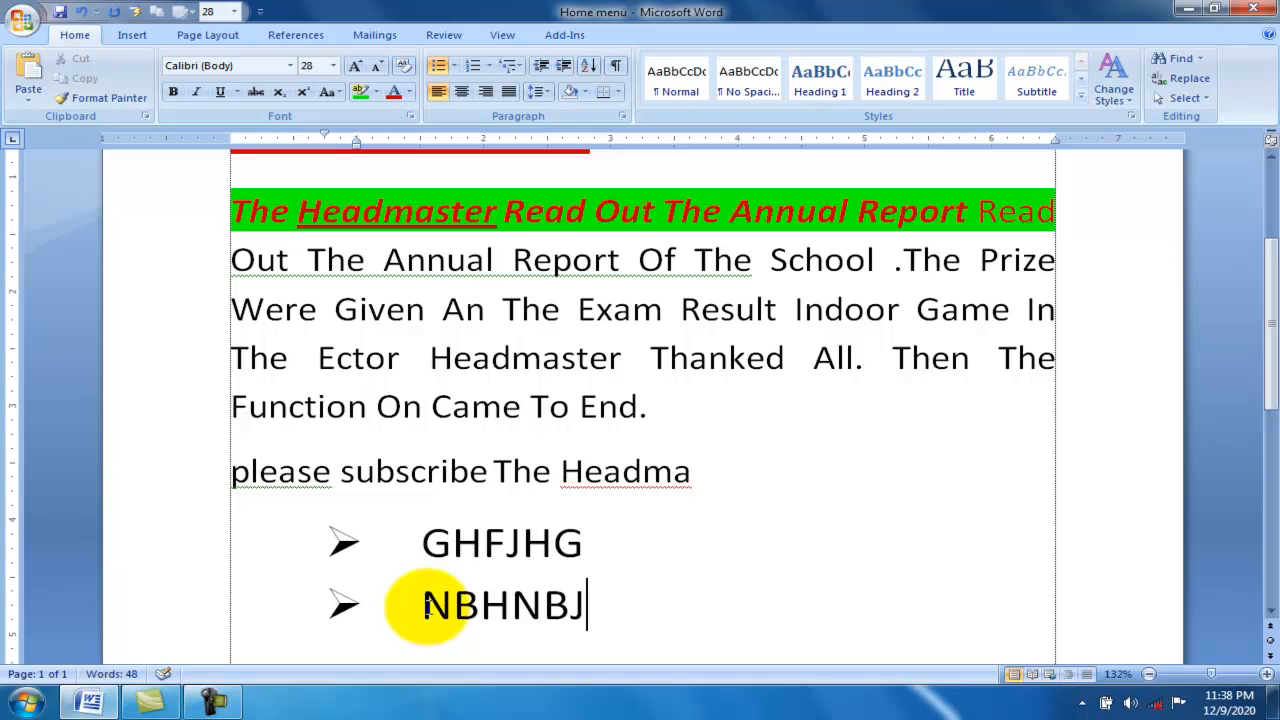
{"action": "key", "text": "Return"}
{"action": "type", "text": "BHBJ"}
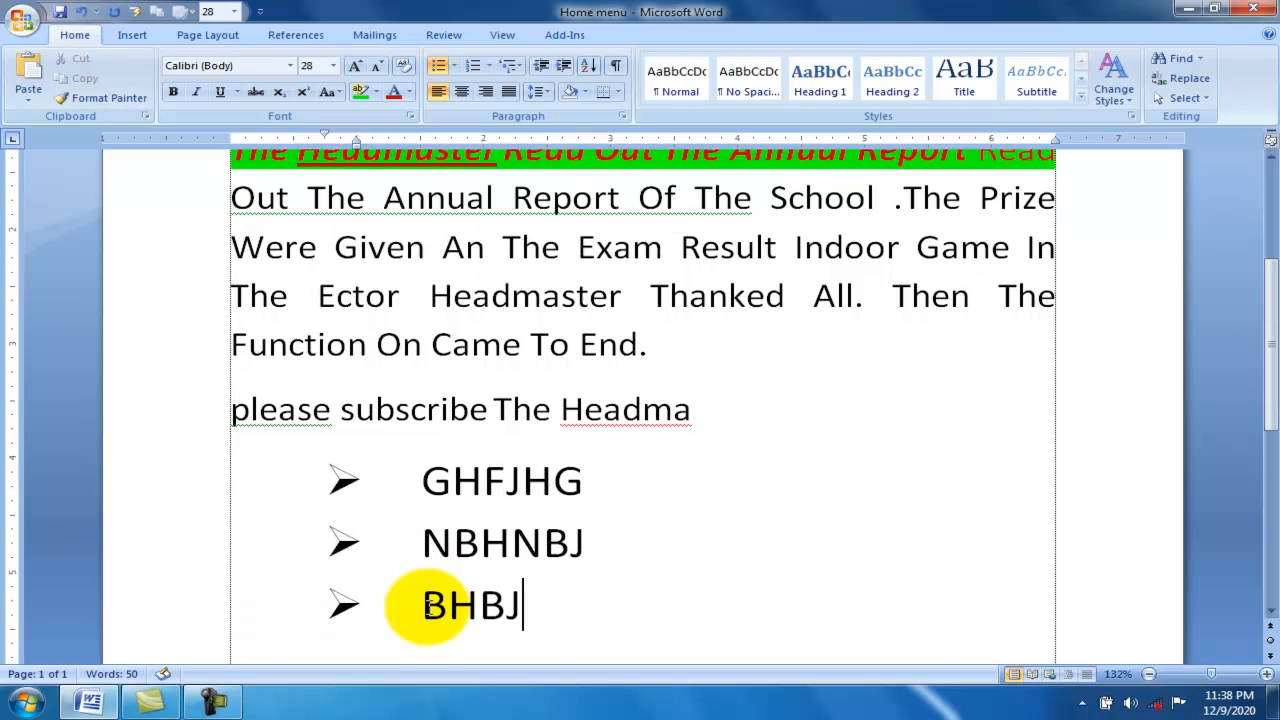
{"action": "key", "text": "Return"}
{"action": "type", "text": "BJKBJK"}
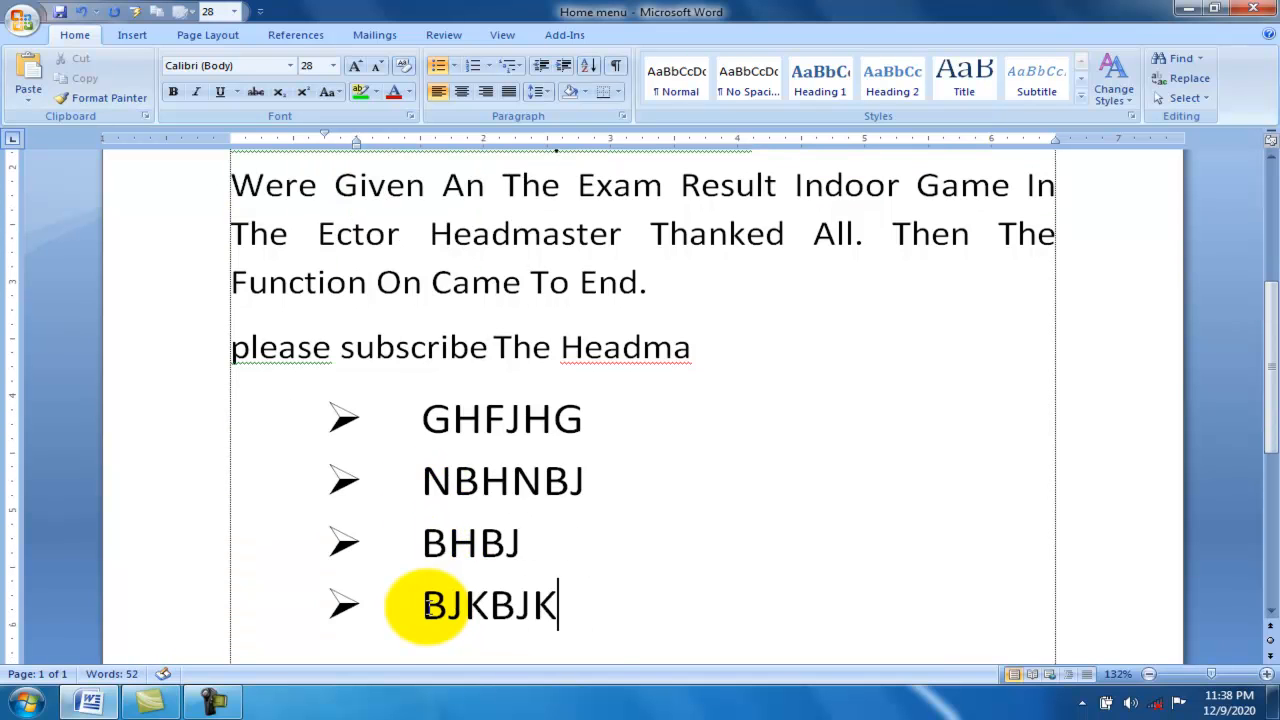
{"action": "key", "text": "Return"}
{"action": "type", "text": "NBBJ"}
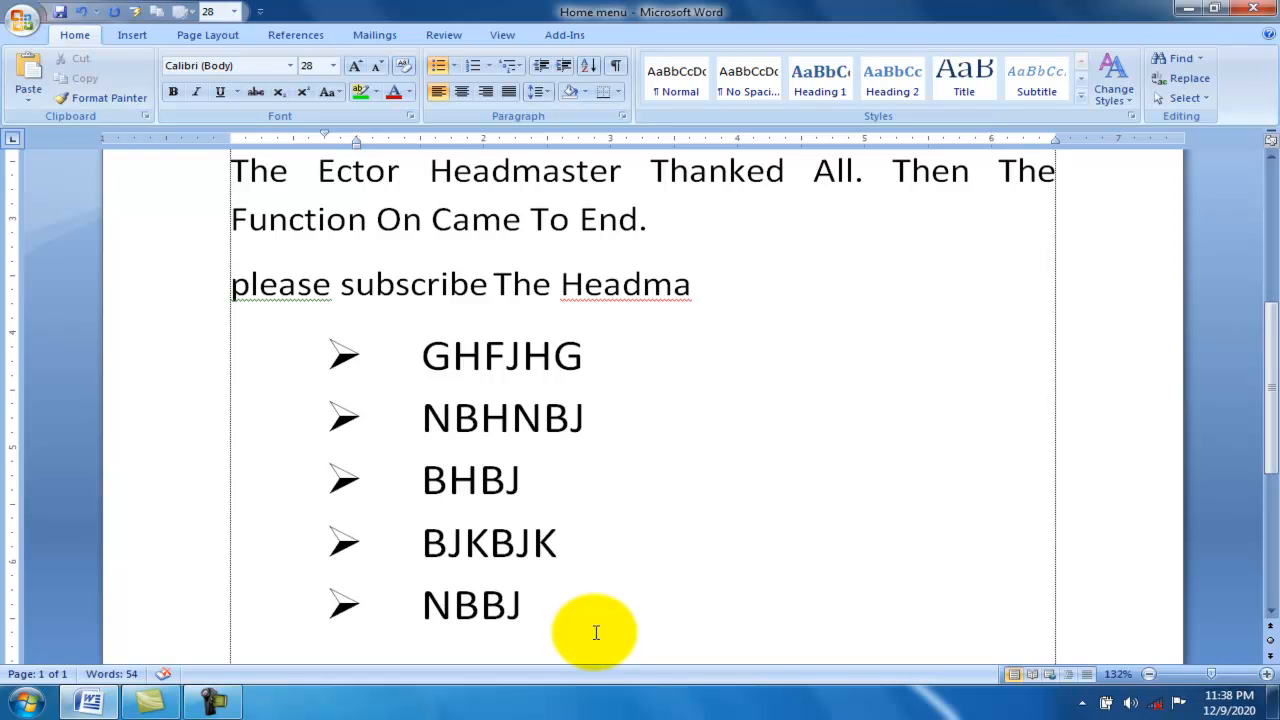
{"action": "key", "text": "Return"}
{"action": "type", "text": "YGGU"}
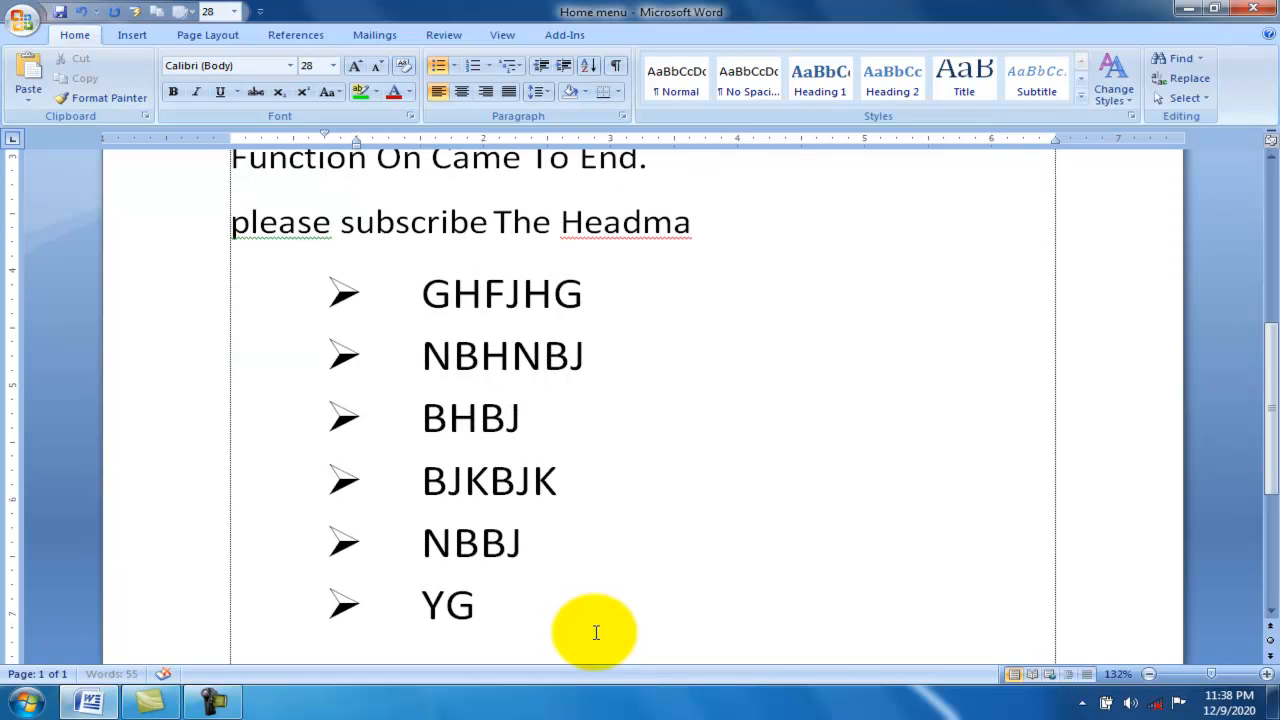
{"action": "type", "text": "HGUIH"}
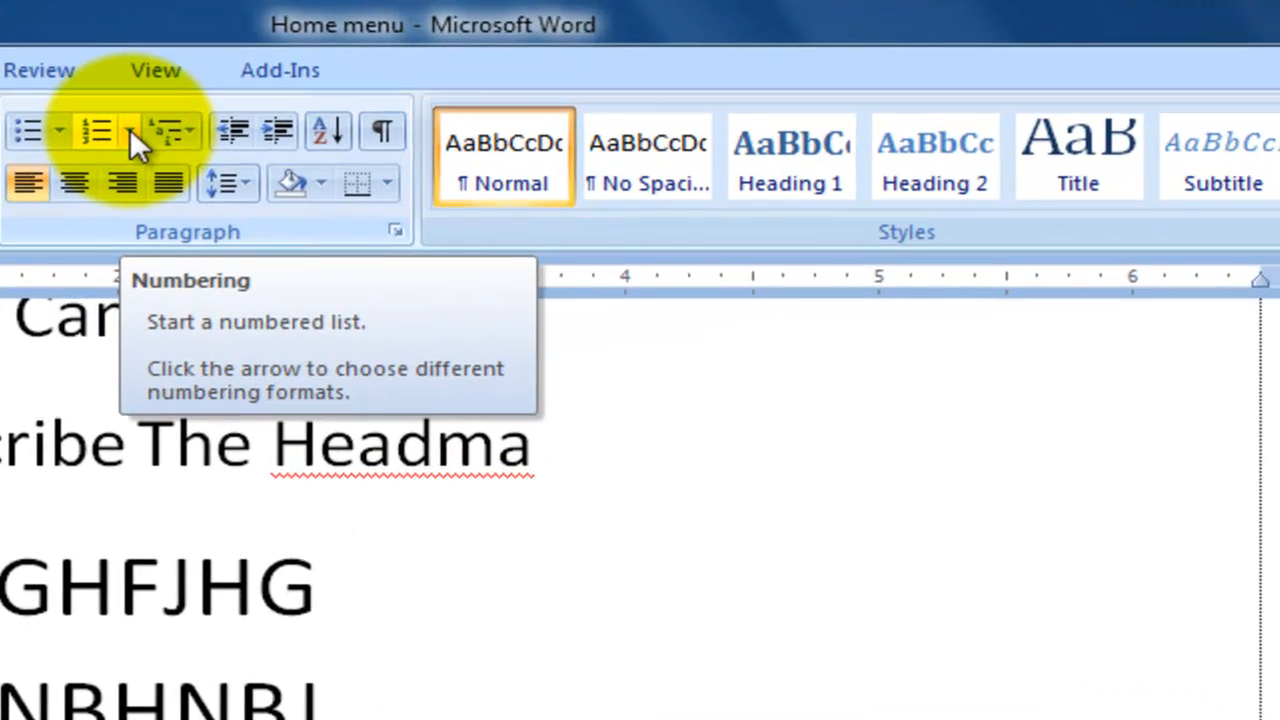
Step: Start a numbered list in the 1. 2. 3. format below "BJKBJK" with the items "HGHGHGHGHJHGHG" and "VGJVGHJGBHG"
{"action": "left_click", "coordinate": [489, 66]}
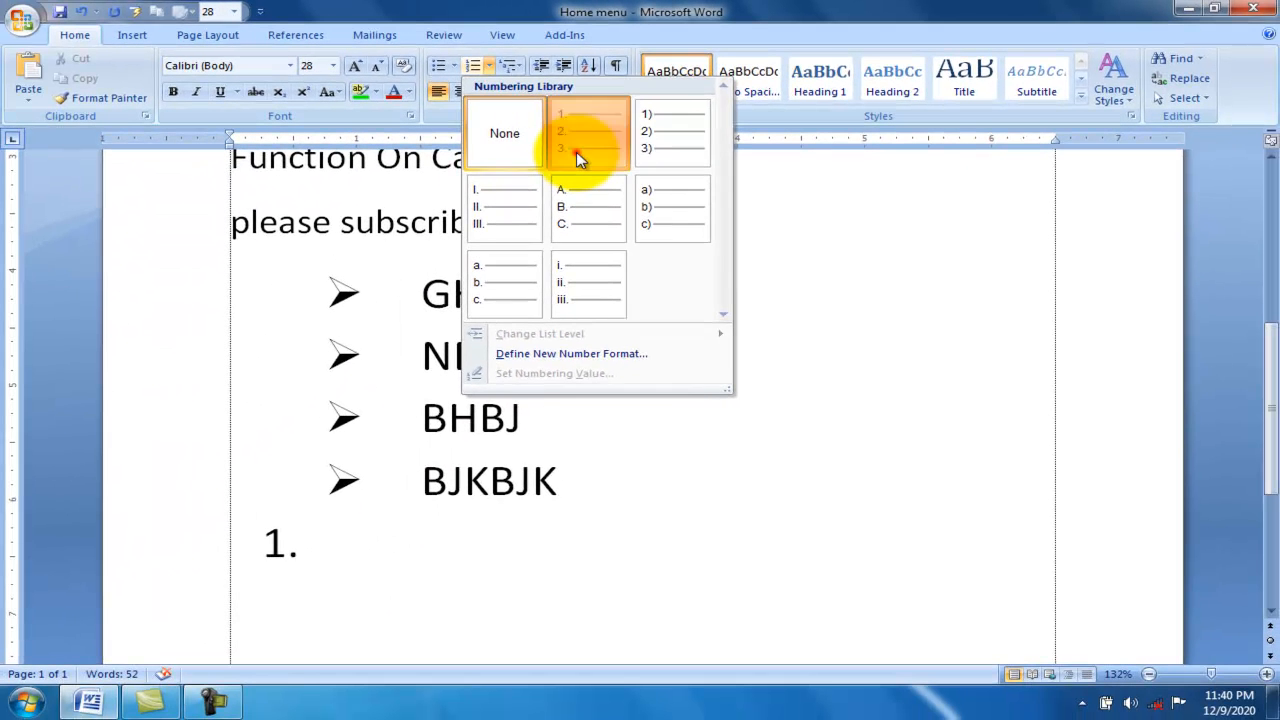
{"action": "left_click", "coordinate": [310, 300]}
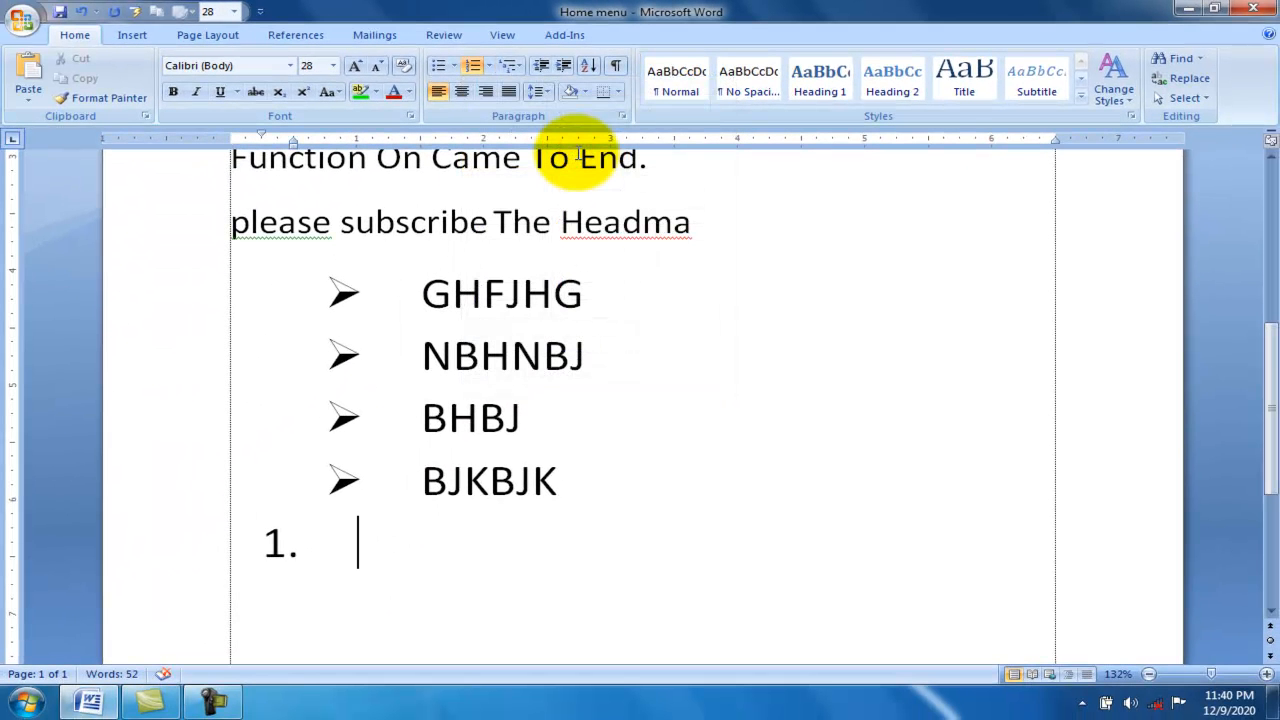
{"action": "type", "text": "H"}
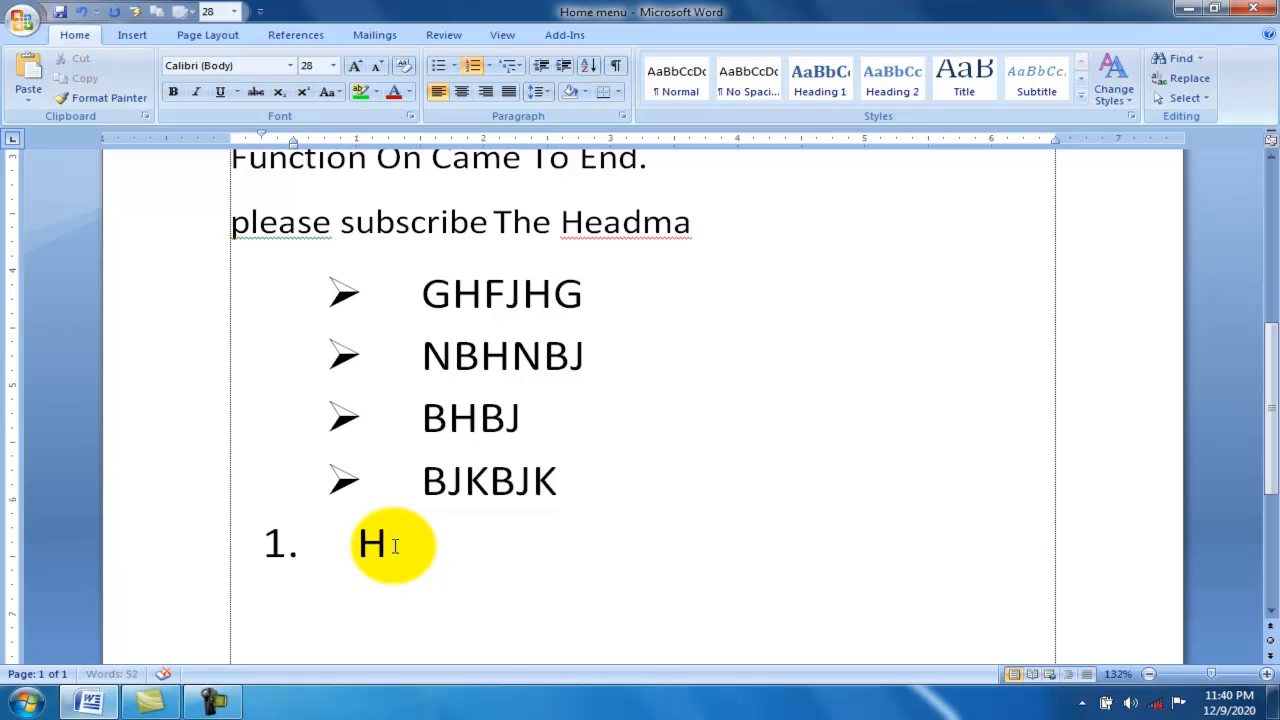
{"action": "type", "text": "GHGHGHGHJHGHG"}
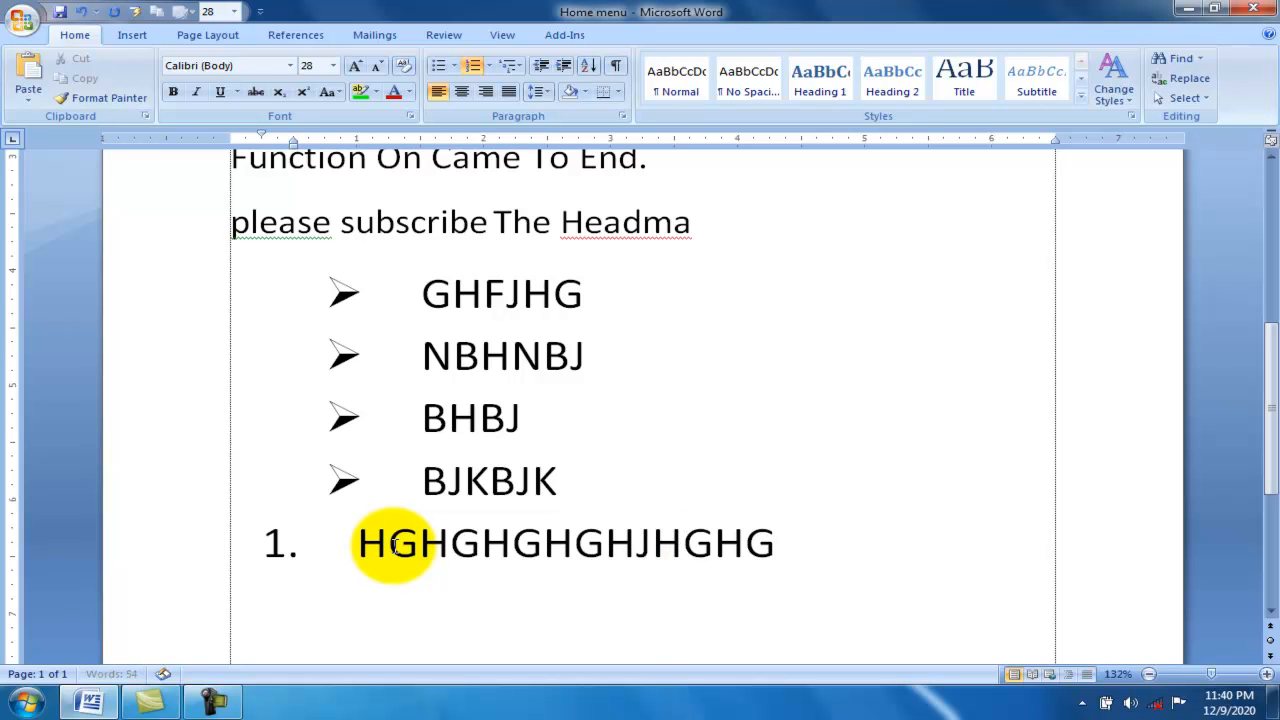
{"action": "key", "text": "Return"}
{"action": "type", "text": "VGJVGHJGBHG"}
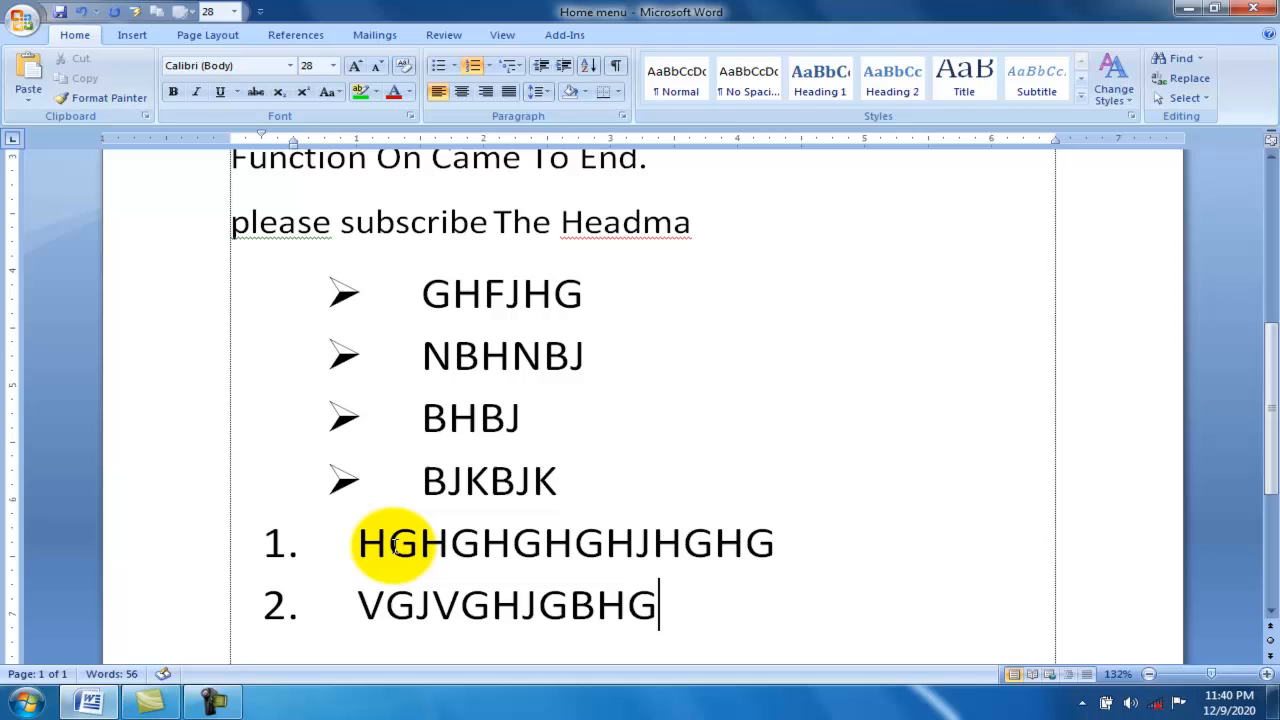
Step: Add the items "BVHBGJHB", "BHBJKHJH", "BJKHJHJKL" and "NJNKLJNL" to the numbered list
{"action": "key", "text": "Return"}
{"action": "type", "text": "BVHBGJHB"}
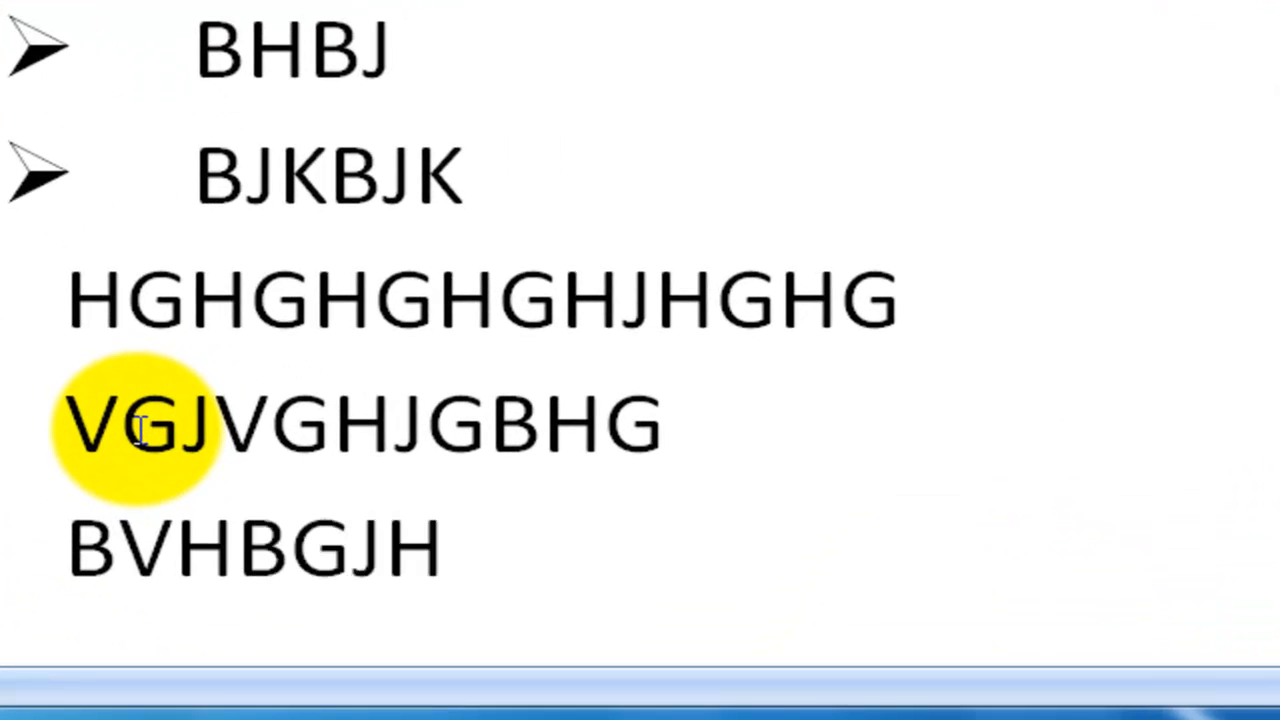
{"action": "key", "text": "Return"}
{"action": "type", "text": "BHBJKHJH"}
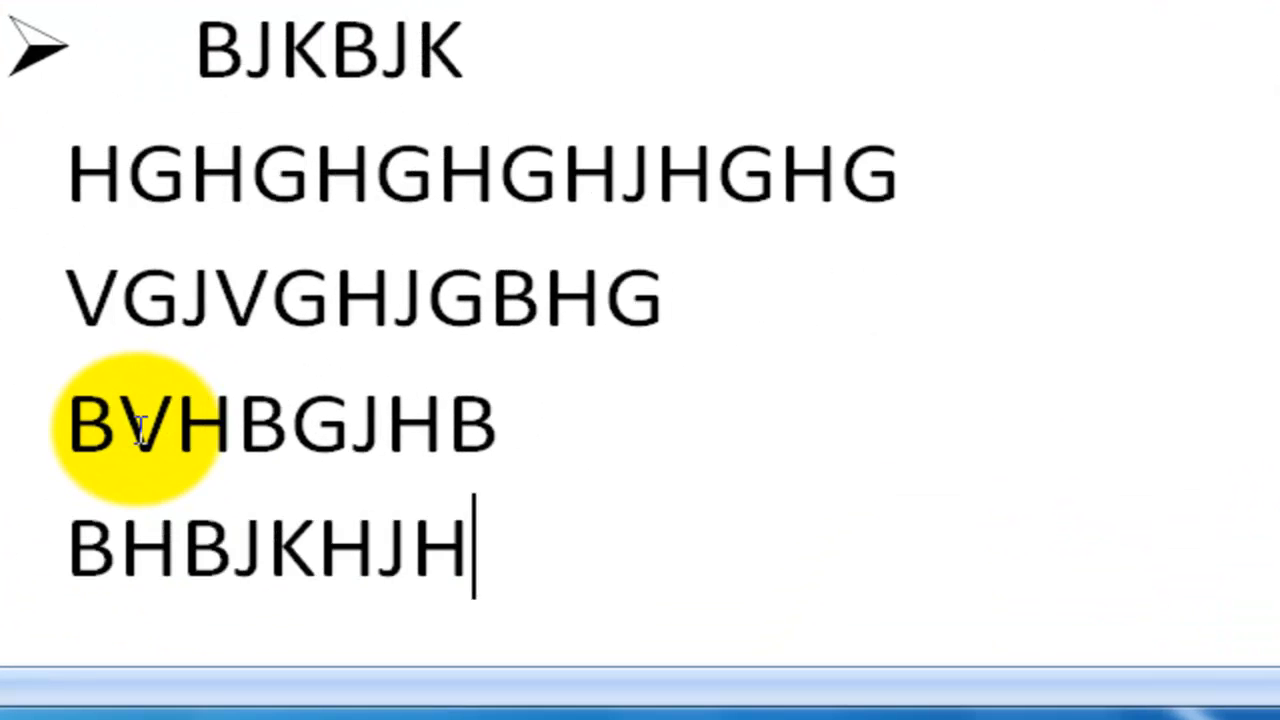
{"action": "key", "text": "Return"}
{"action": "type", "text": "BJKHJHJKL"}
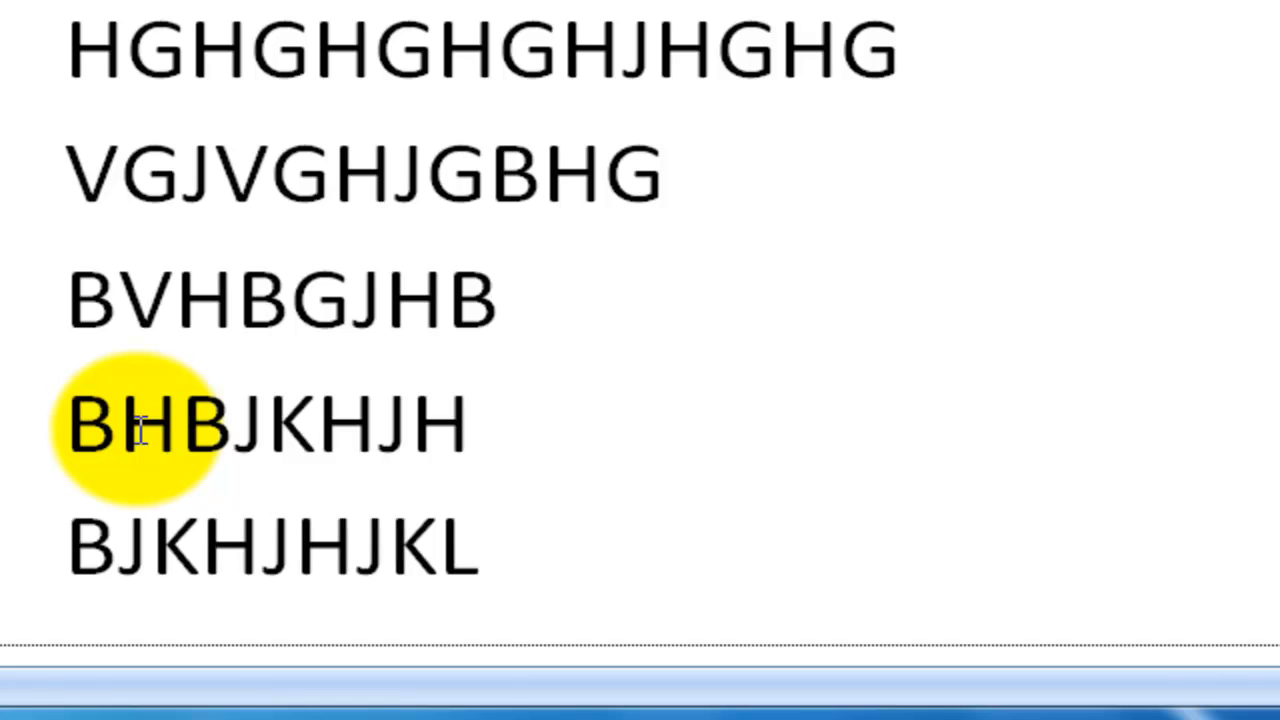
{"action": "key", "text": "Return"}
{"action": "type", "text": "NJNKLJNL"}
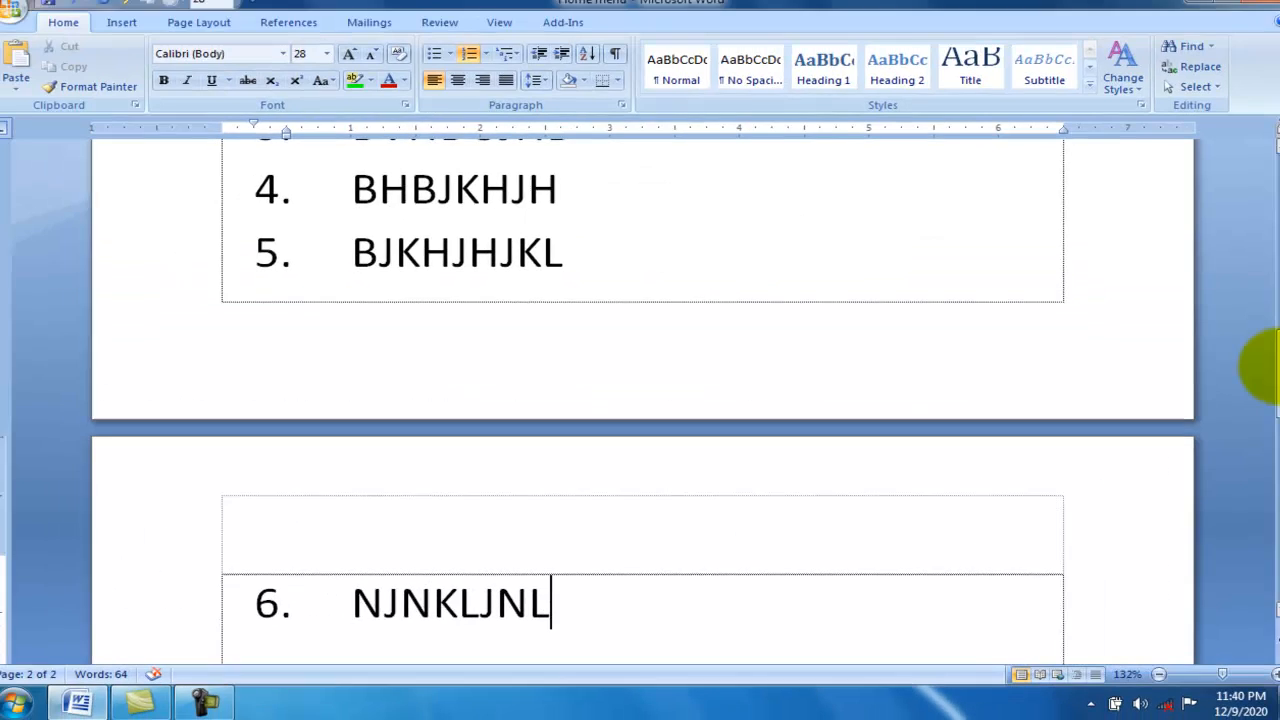
Step: Set the line spacing of the body text through "please subscribe The Headma" to 2.0 and return it to 1.15
{"action": "left_click_drag", "start_coordinate": [1276, 362], "coordinate": [1276, 186]}
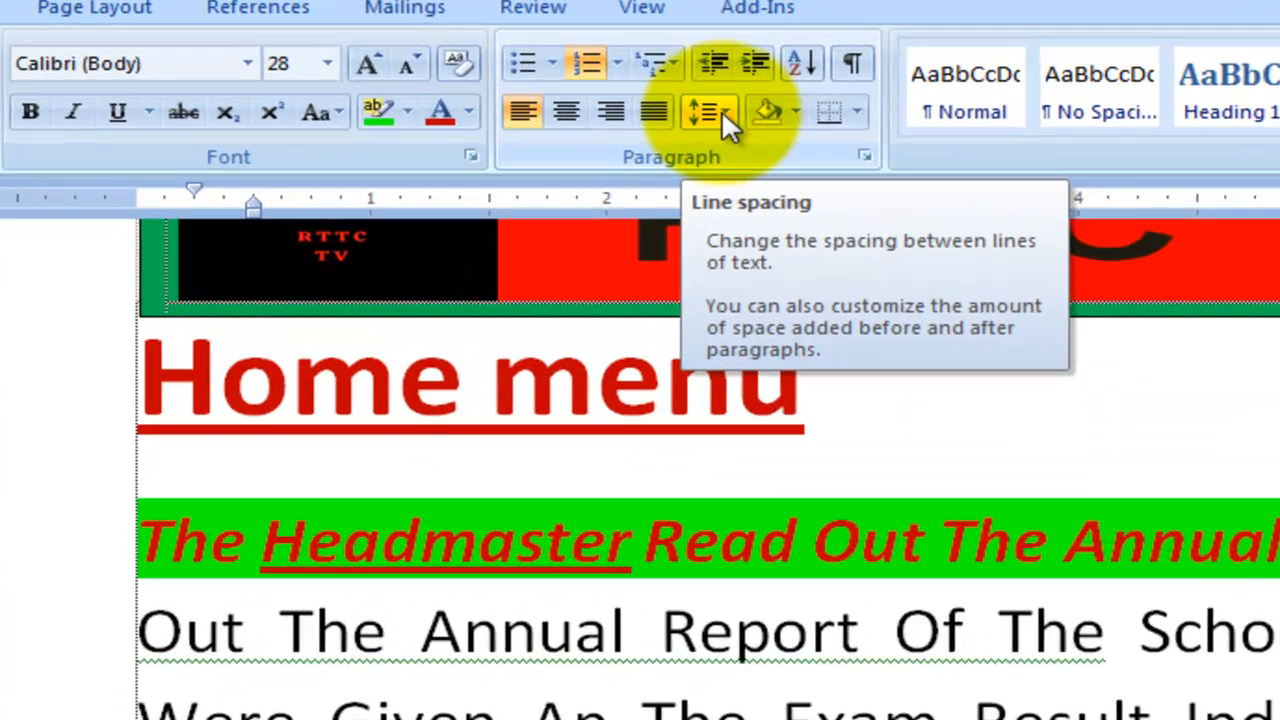
{"action": "left_click", "coordinate": [725, 115]}
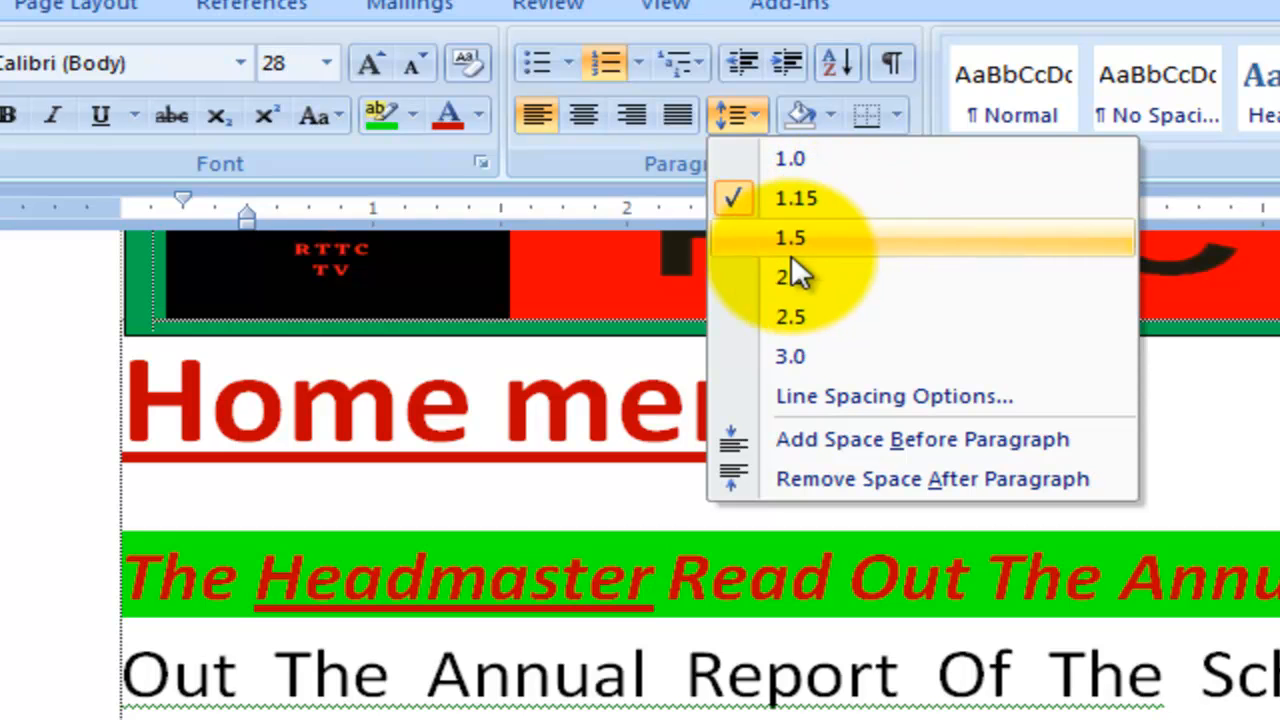
{"action": "left_click", "coordinate": [127, 558]}
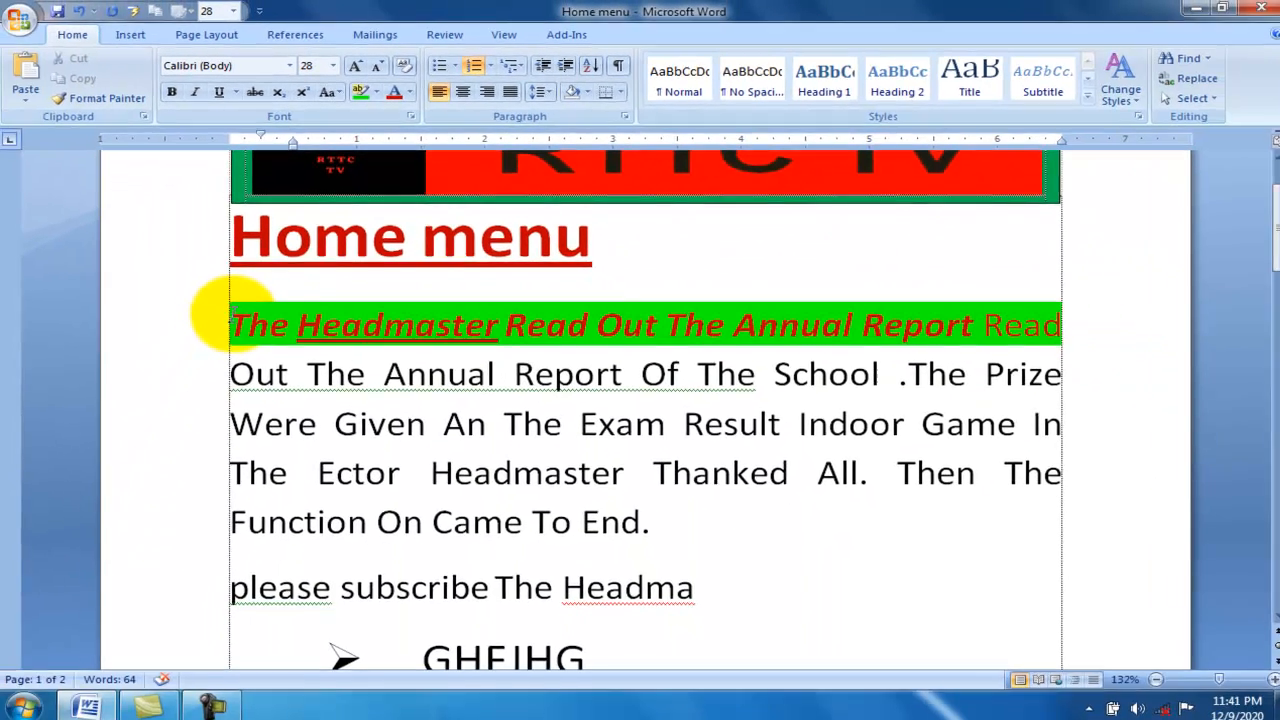
{"action": "left_click_drag", "start_coordinate": [231, 322], "coordinate": [680, 571]}
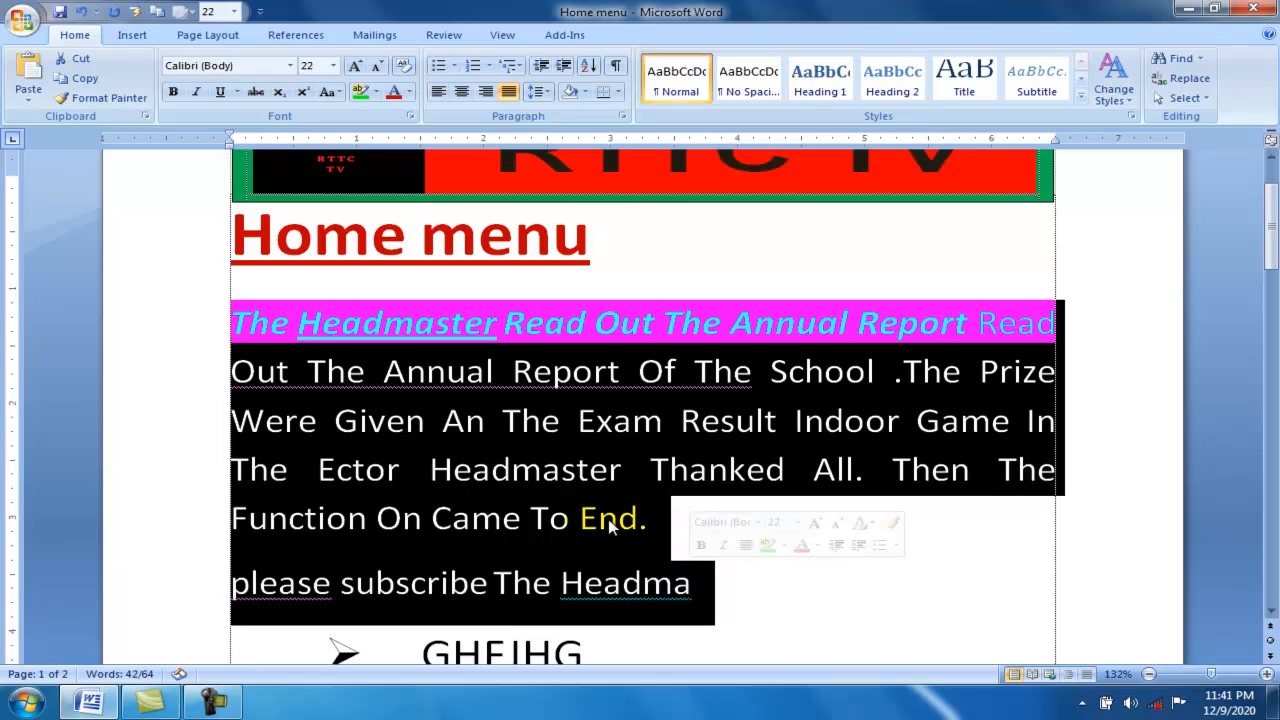
{"action": "left_click", "coordinate": [547, 91]}
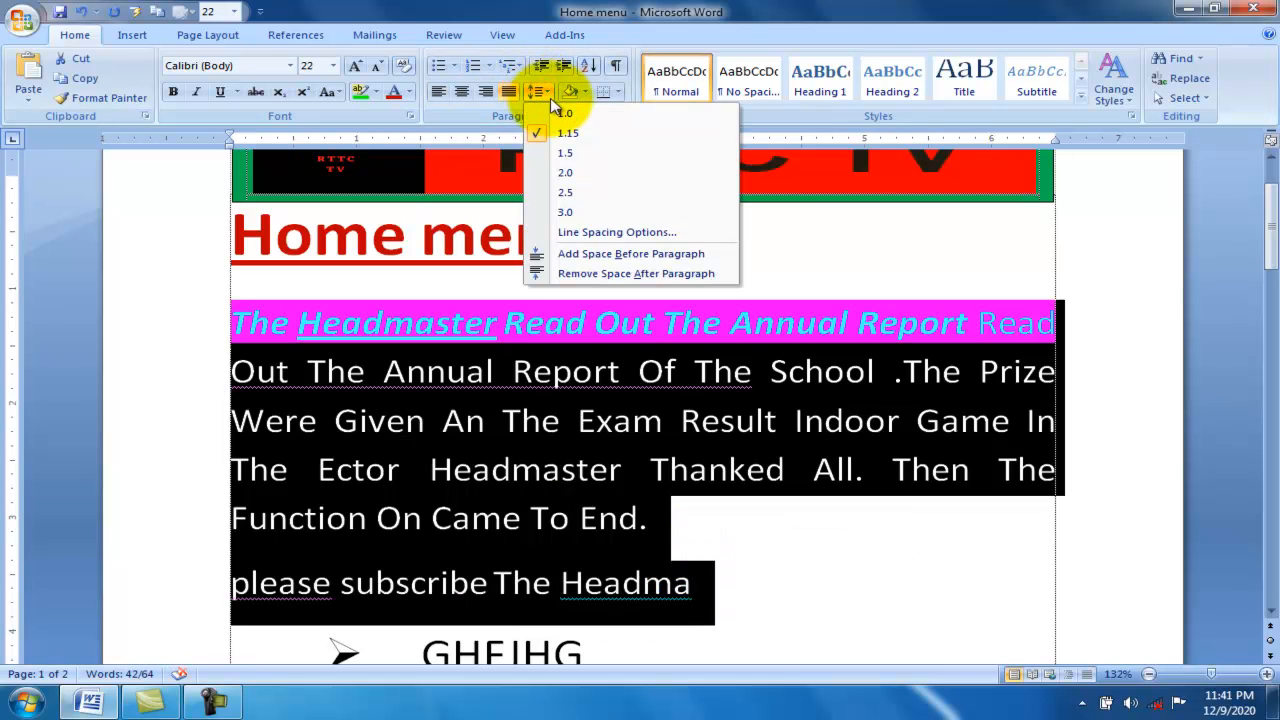
{"action": "left_click", "coordinate": [562, 173]}
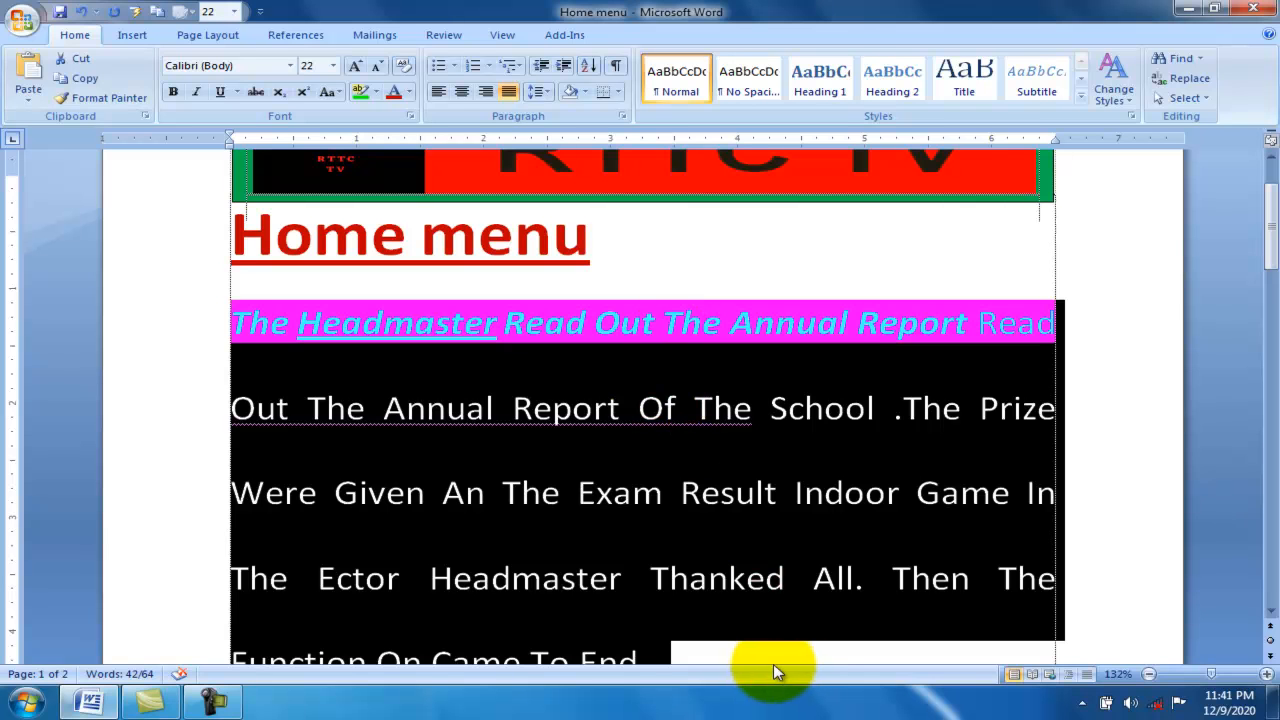
{"action": "left_click", "coordinate": [549, 90]}
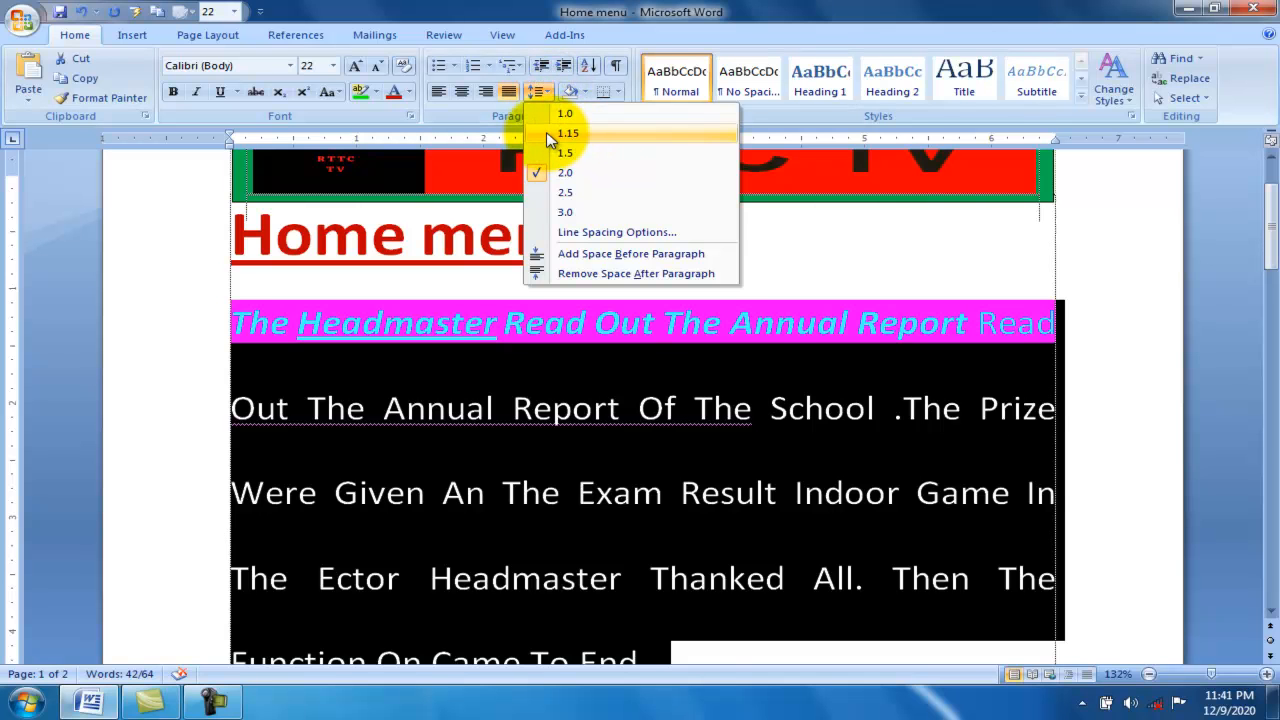
{"action": "left_click", "coordinate": [546, 132]}
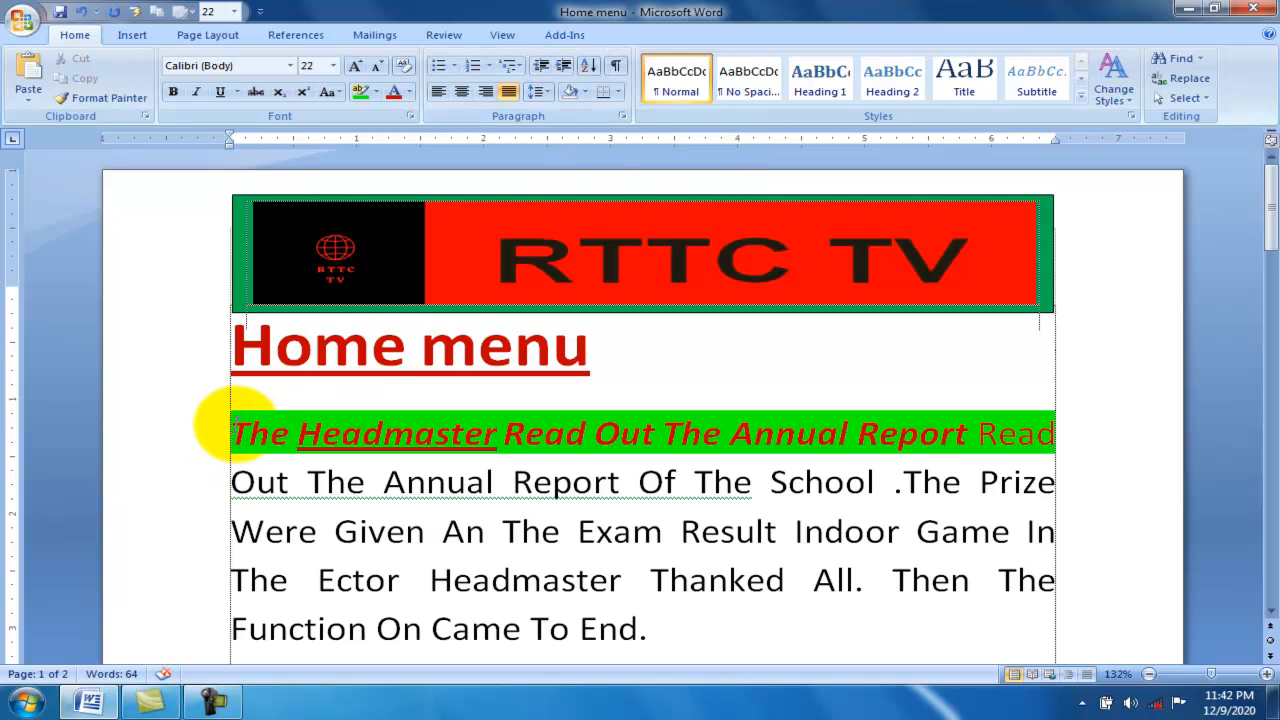
Step: Increase the indent of the body paragraph starting "The Headmaster Read Out" by one level and decrease it back to the margin
{"action": "left_click", "coordinate": [233, 430]}
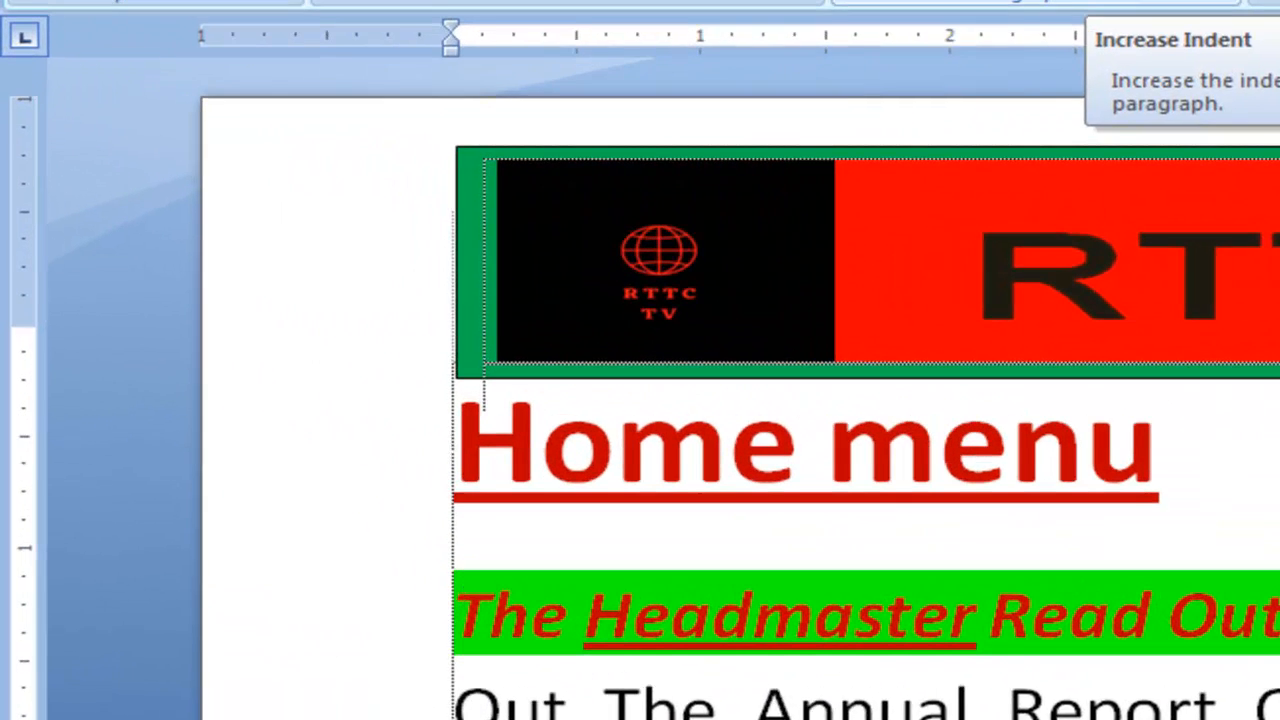
{"action": "left_click", "coordinate": [686, 30]}
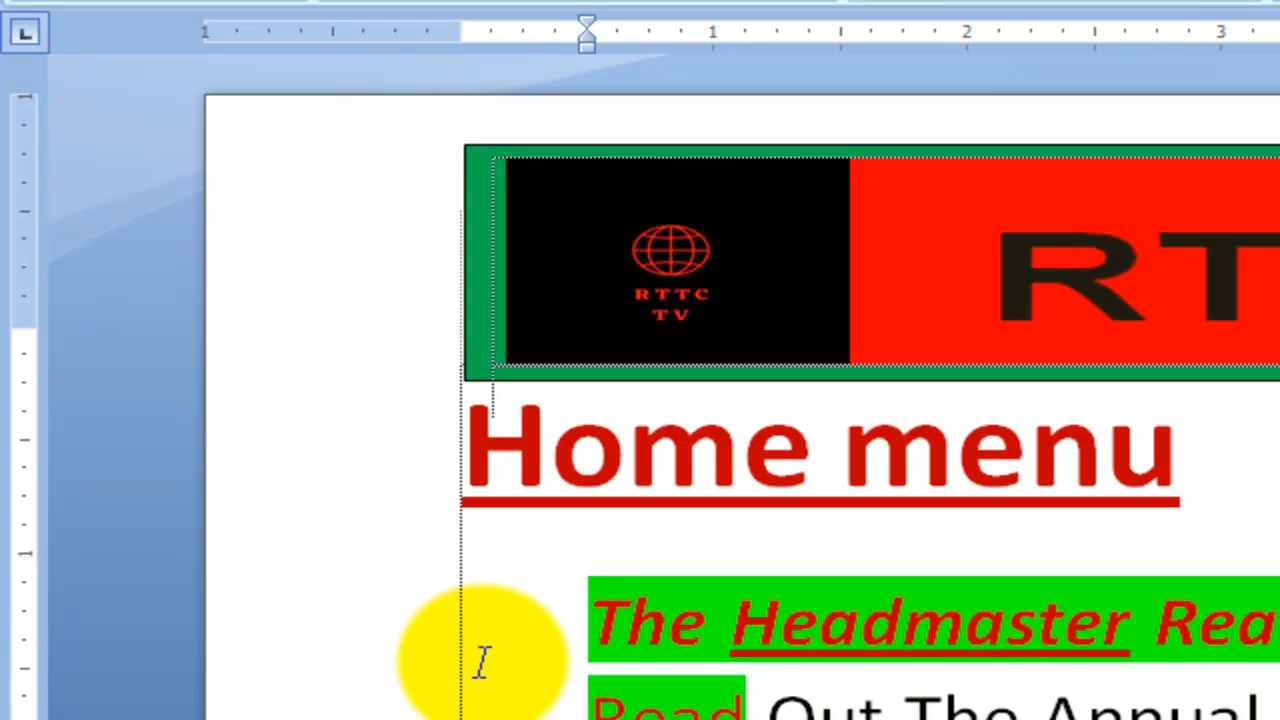
{"action": "left_click", "coordinate": [594, 625]}
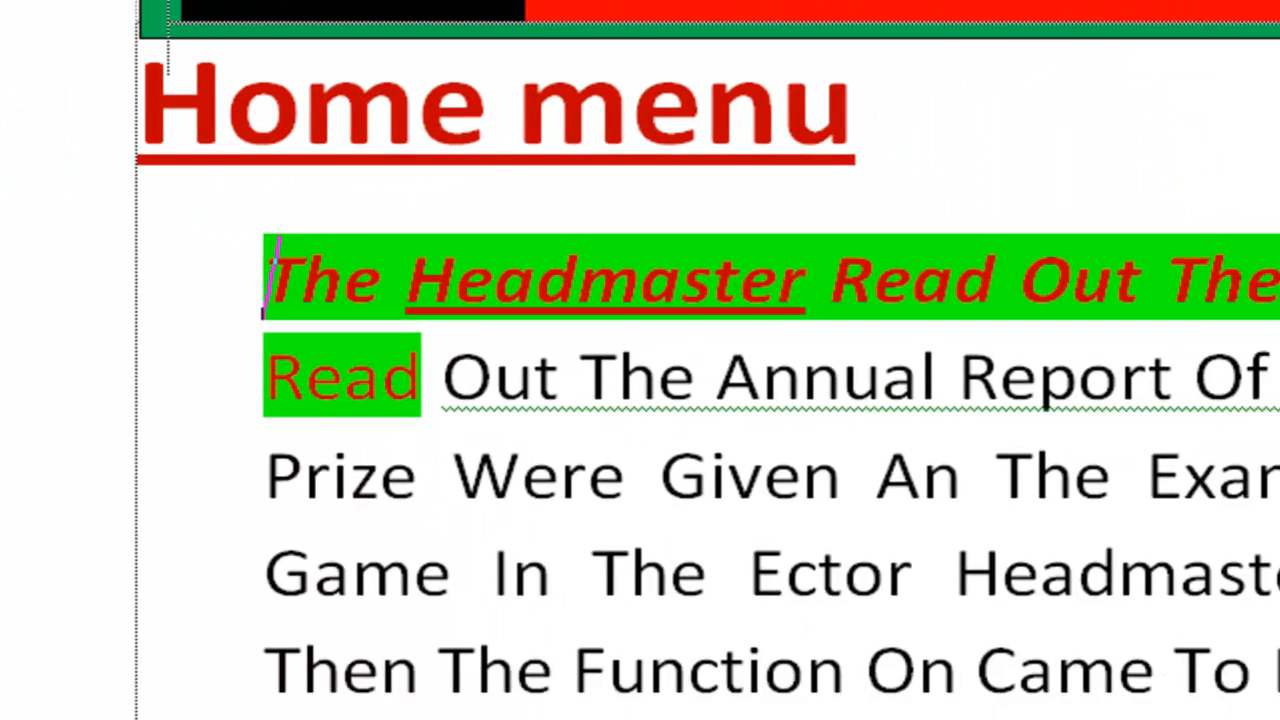
{"action": "left_click", "coordinate": [1082, 2]}
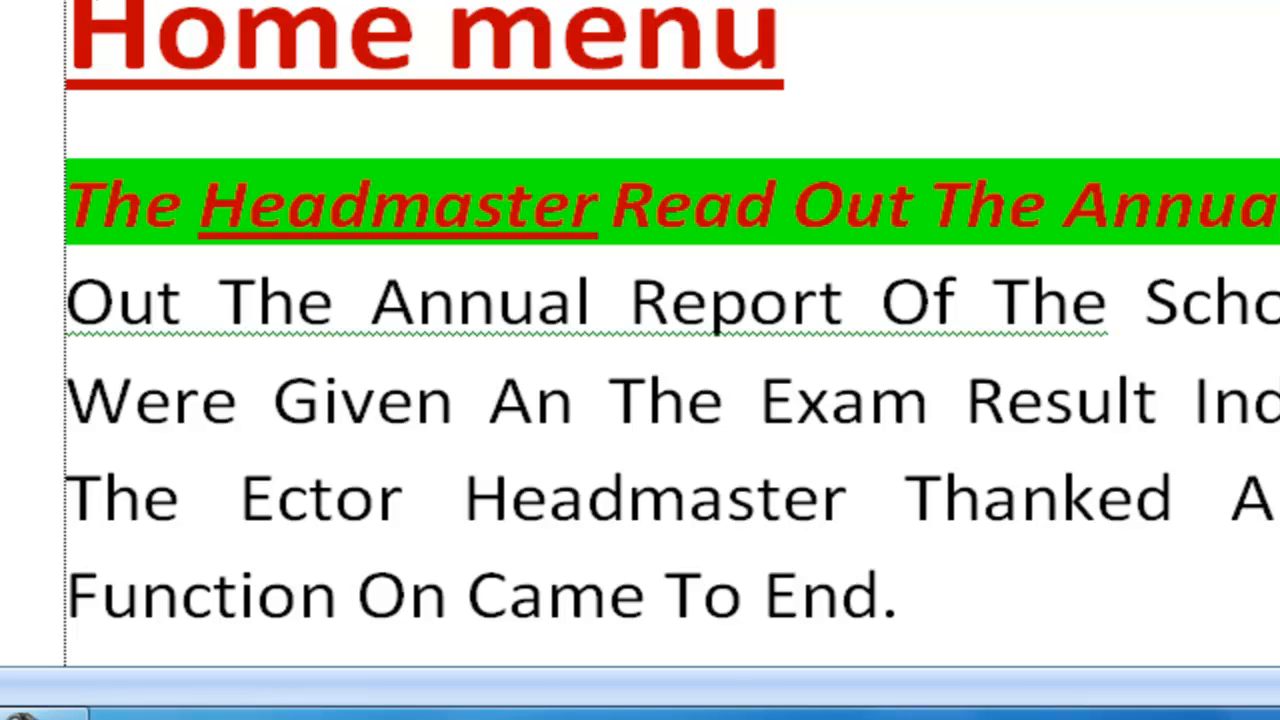
Step: Shade the two body lines from "Out The Annual Report" to "Indoor Game In" with the standard red
{"action": "left_click_drag", "start_coordinate": [413, 400], "coordinate": [80, 312]}
{"action": "left_click", "coordinate": [129, 305]}
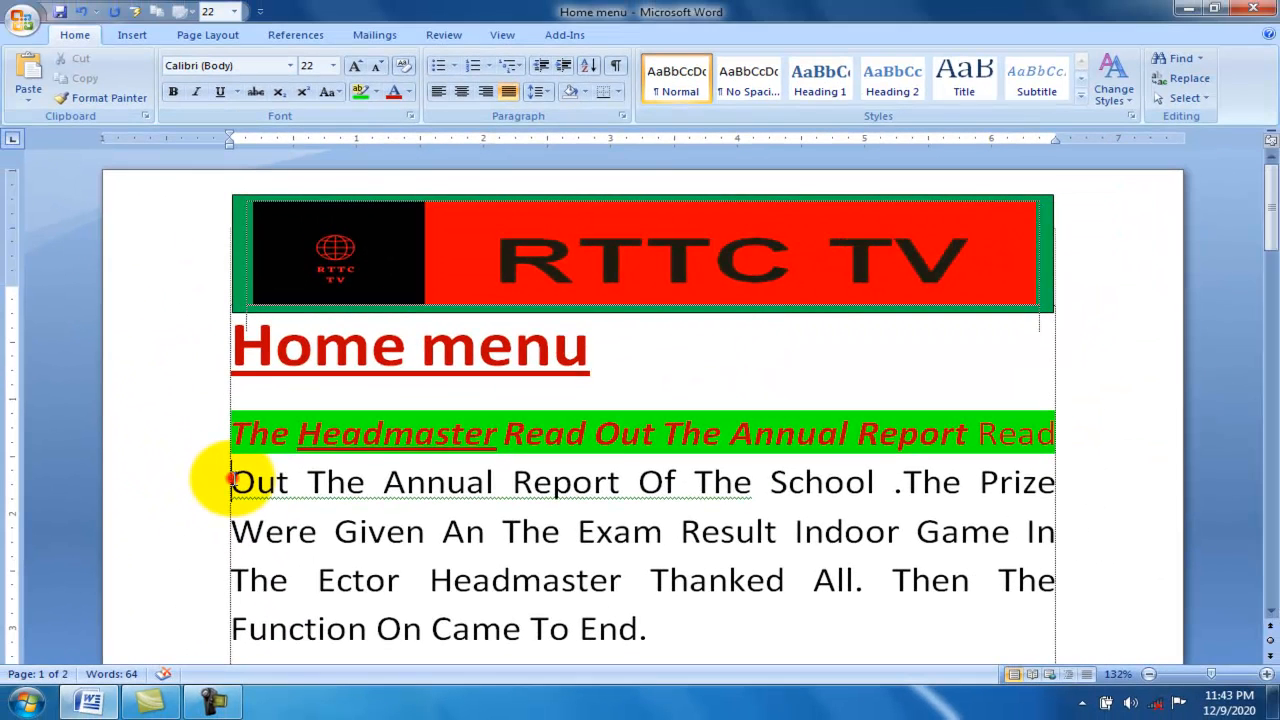
{"action": "left_click_drag", "start_coordinate": [230, 482], "coordinate": [1058, 528]}
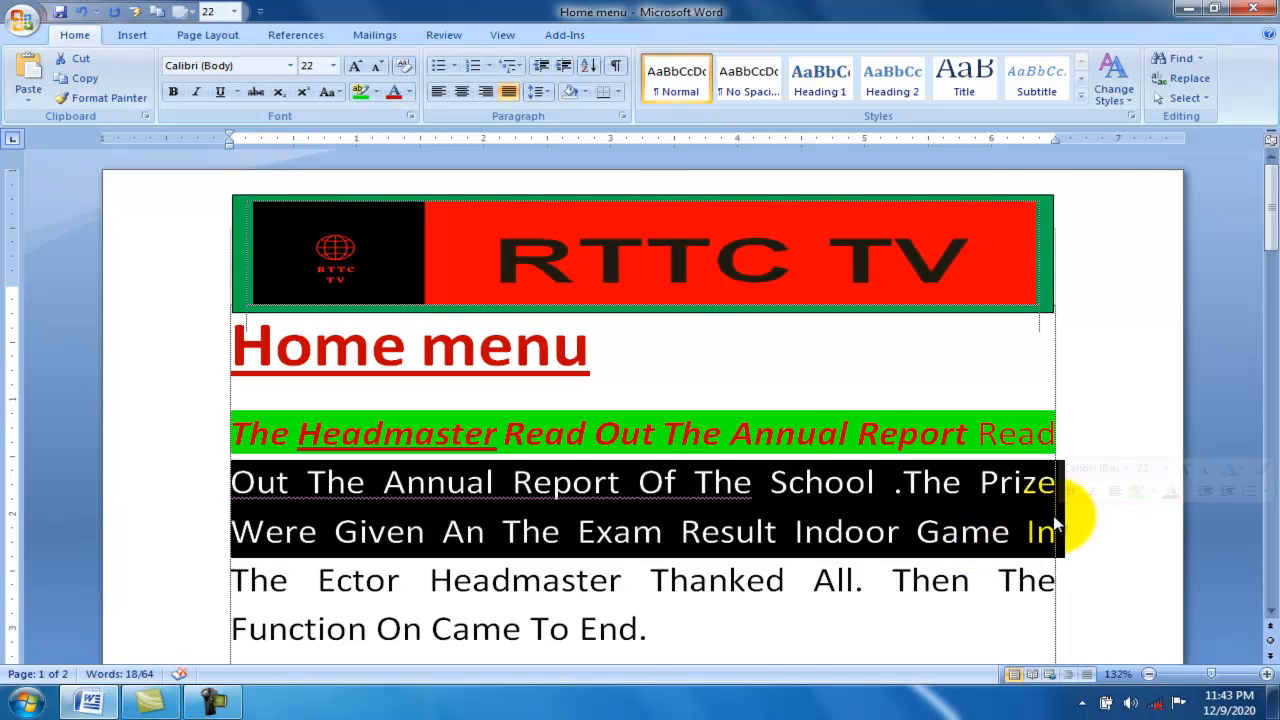
{"action": "left_click", "coordinate": [587, 91]}
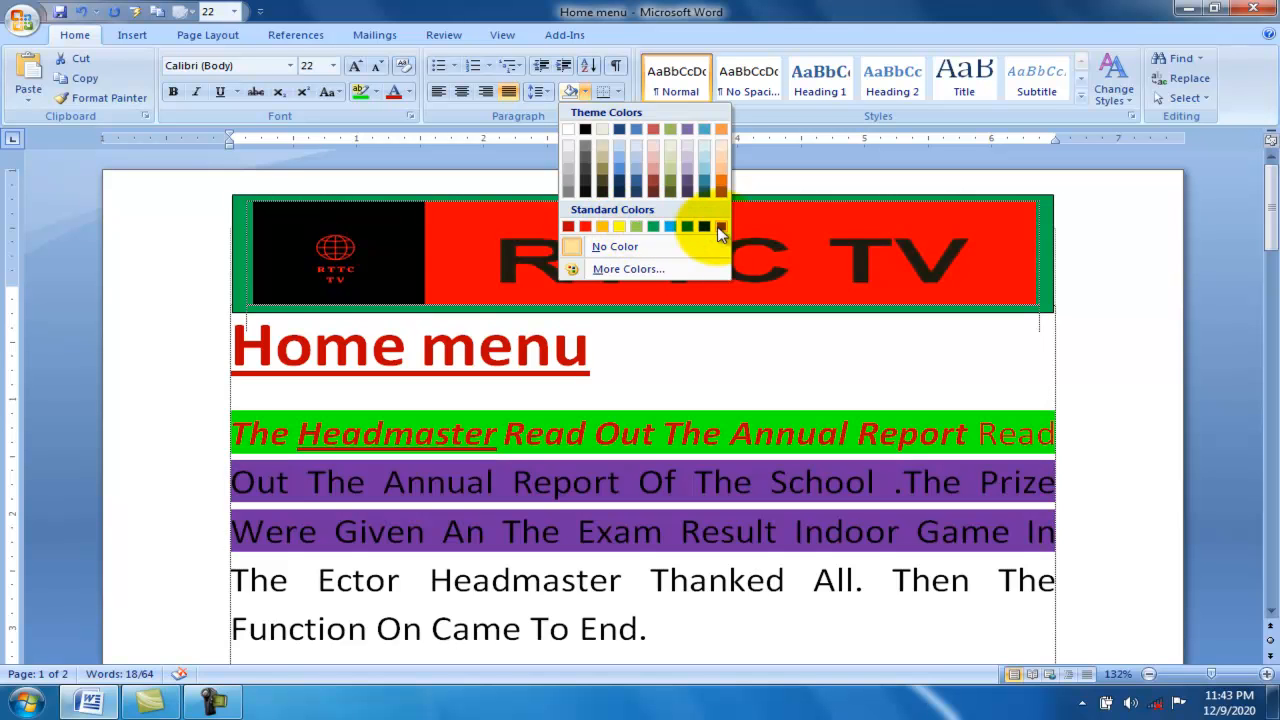
{"action": "left_click", "coordinate": [585, 228]}
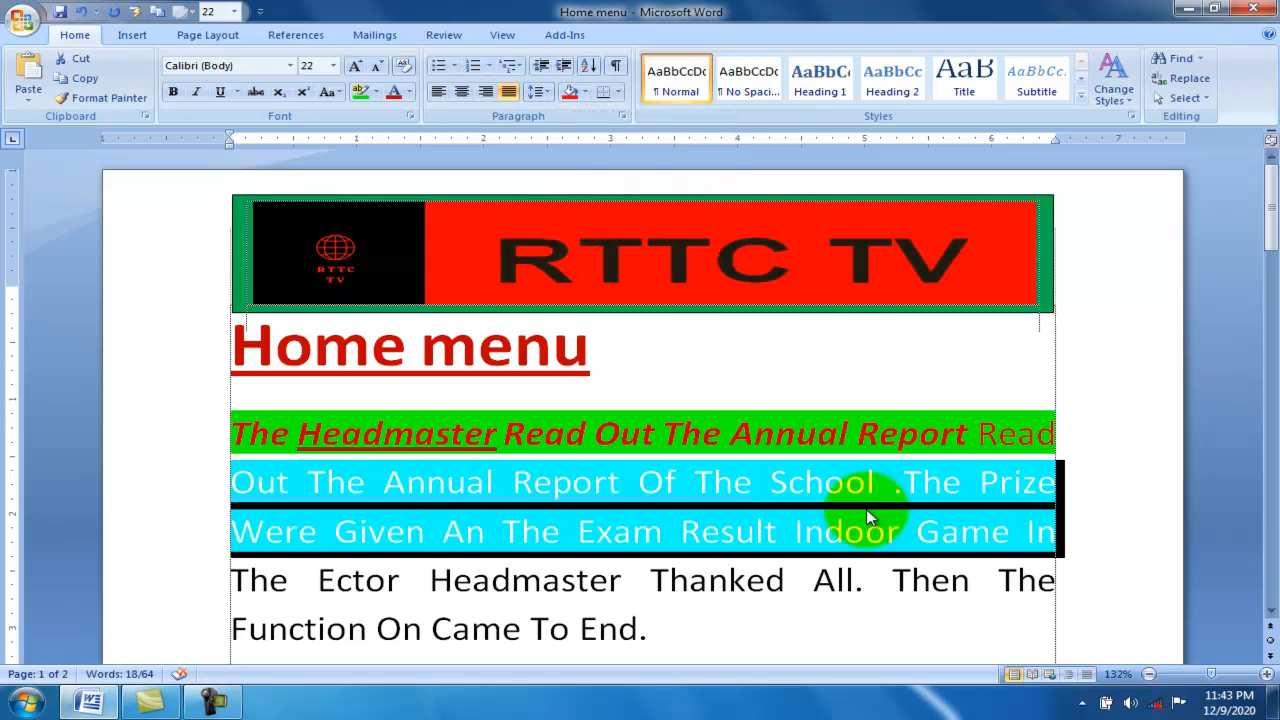
{"action": "left_click", "coordinate": [751, 620]}
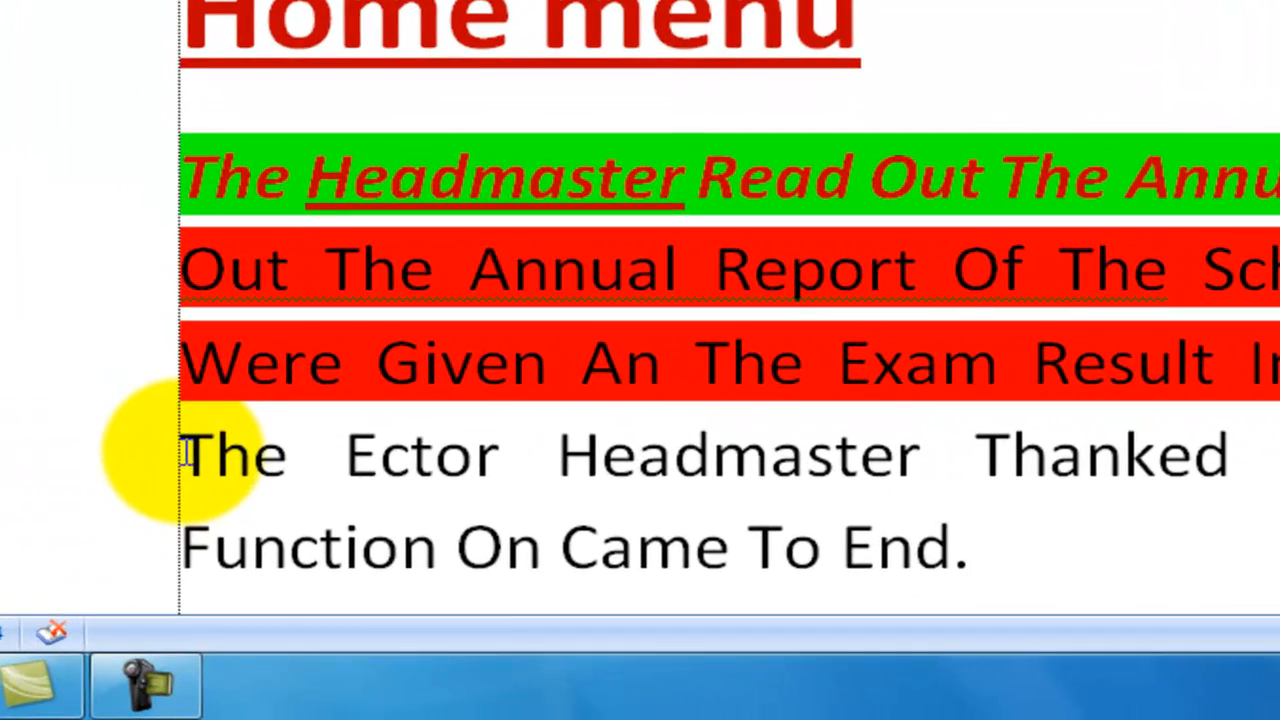
Step: Shade the whole body paragraph purple and set the paragraph shading back to No Color
{"action": "left_click_drag", "start_coordinate": [186, 453], "coordinate": [381, 416]}
{"action": "left_click", "coordinate": [378, 410]}
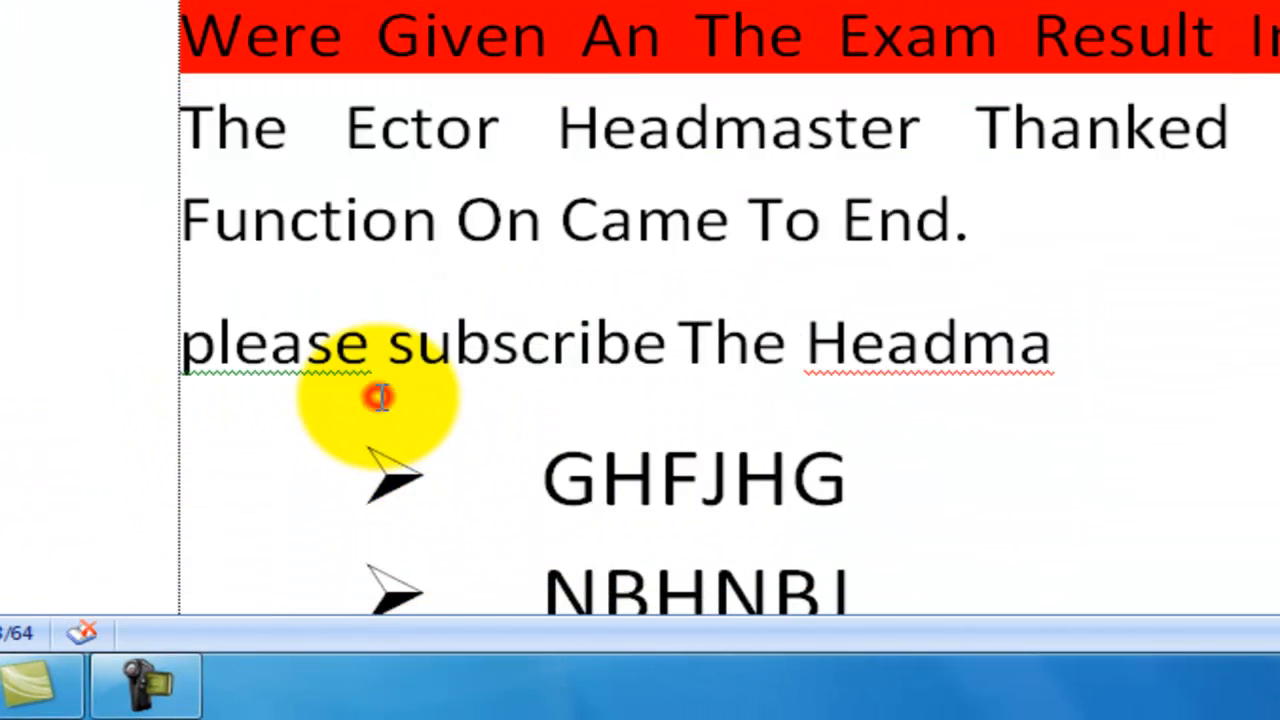
{"action": "left_click_drag", "start_coordinate": [180, 118], "coordinate": [1006, 194]}
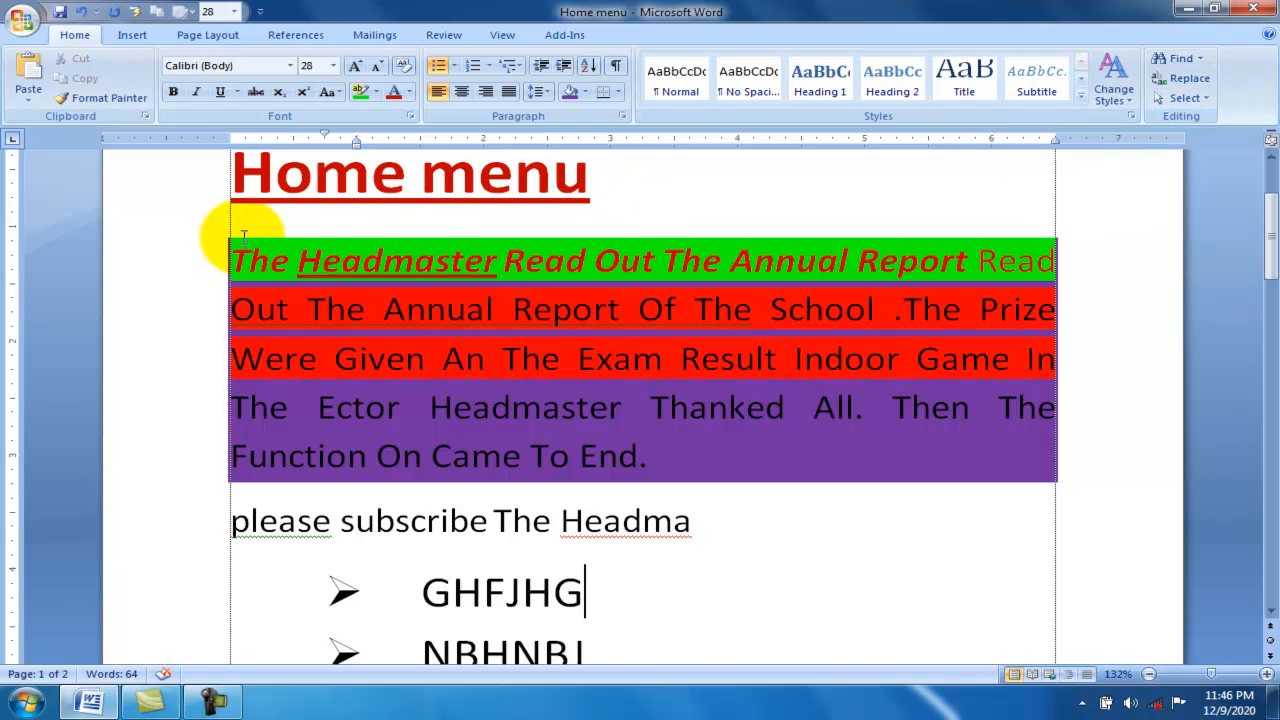
{"action": "left_click_drag", "start_coordinate": [227, 234], "coordinate": [1160, 522]}
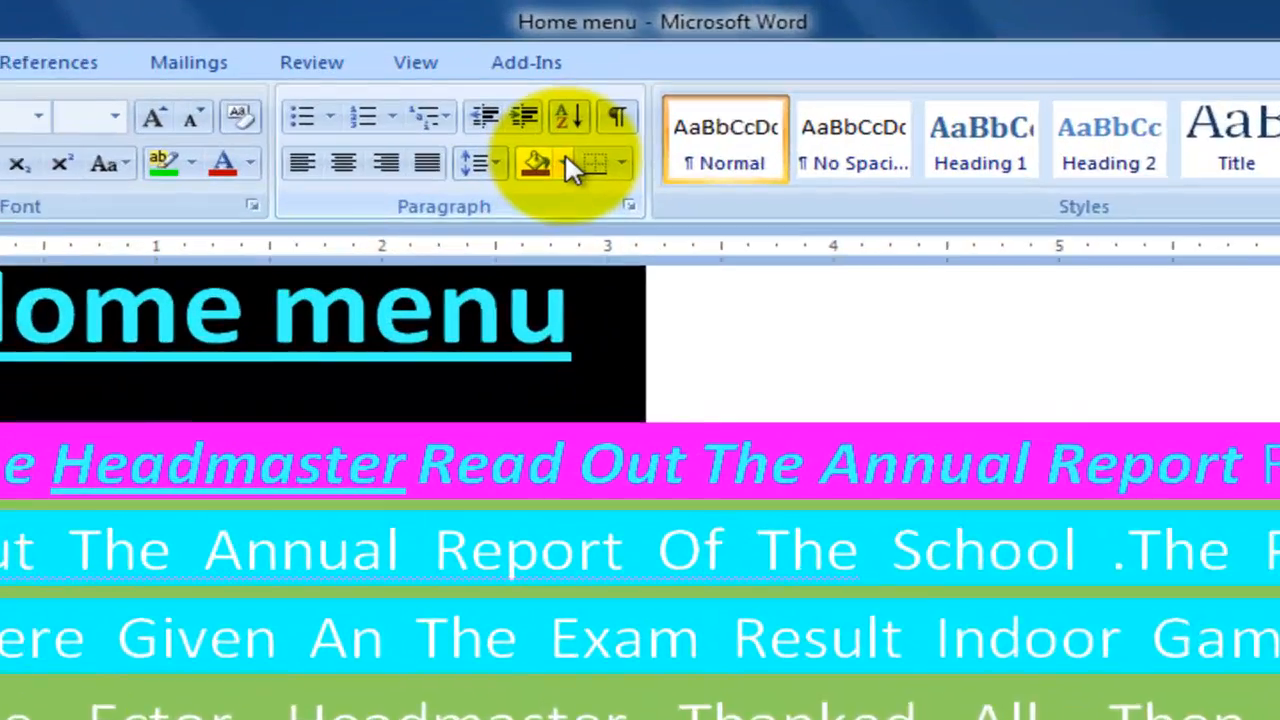
{"action": "left_click", "coordinate": [566, 163]}
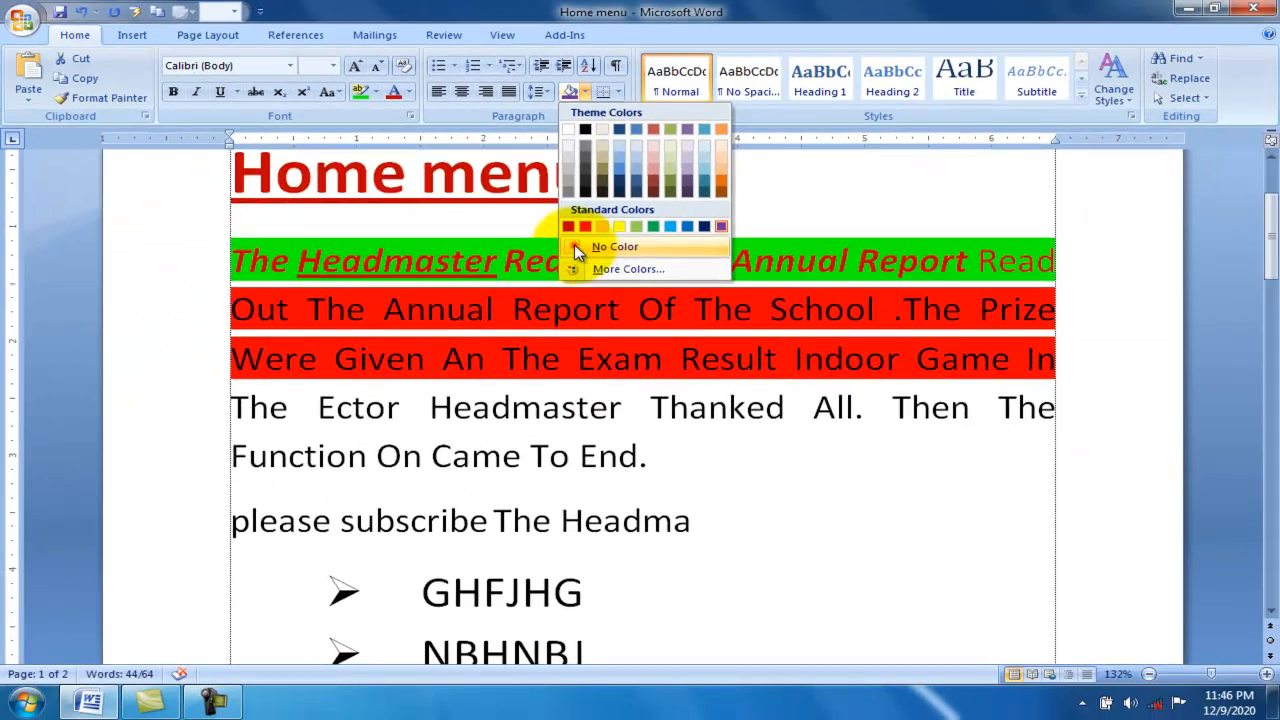
{"action": "left_click", "coordinate": [560, 486]}
{"action": "left_click", "coordinate": [748, 492]}
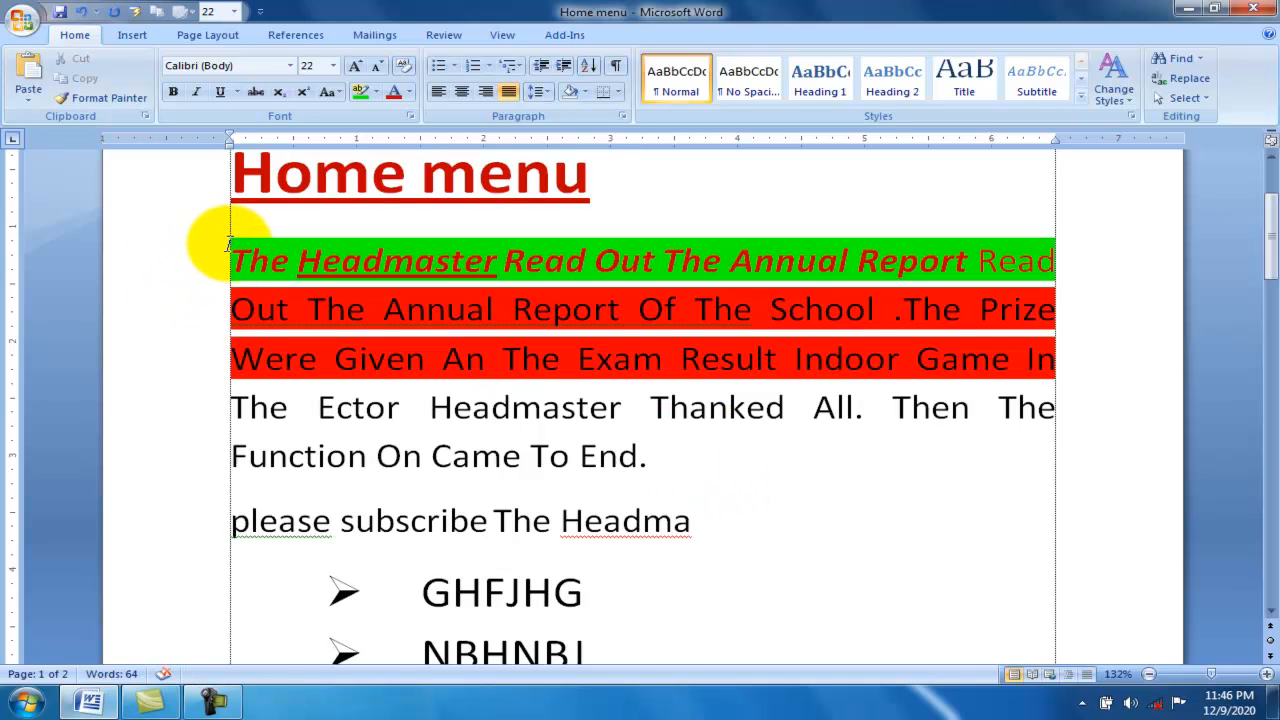
Step: Remove the red shading and the green text highlight from the first three lines of the body paragraph
{"action": "left_click_drag", "start_coordinate": [229, 243], "coordinate": [1046, 358]}
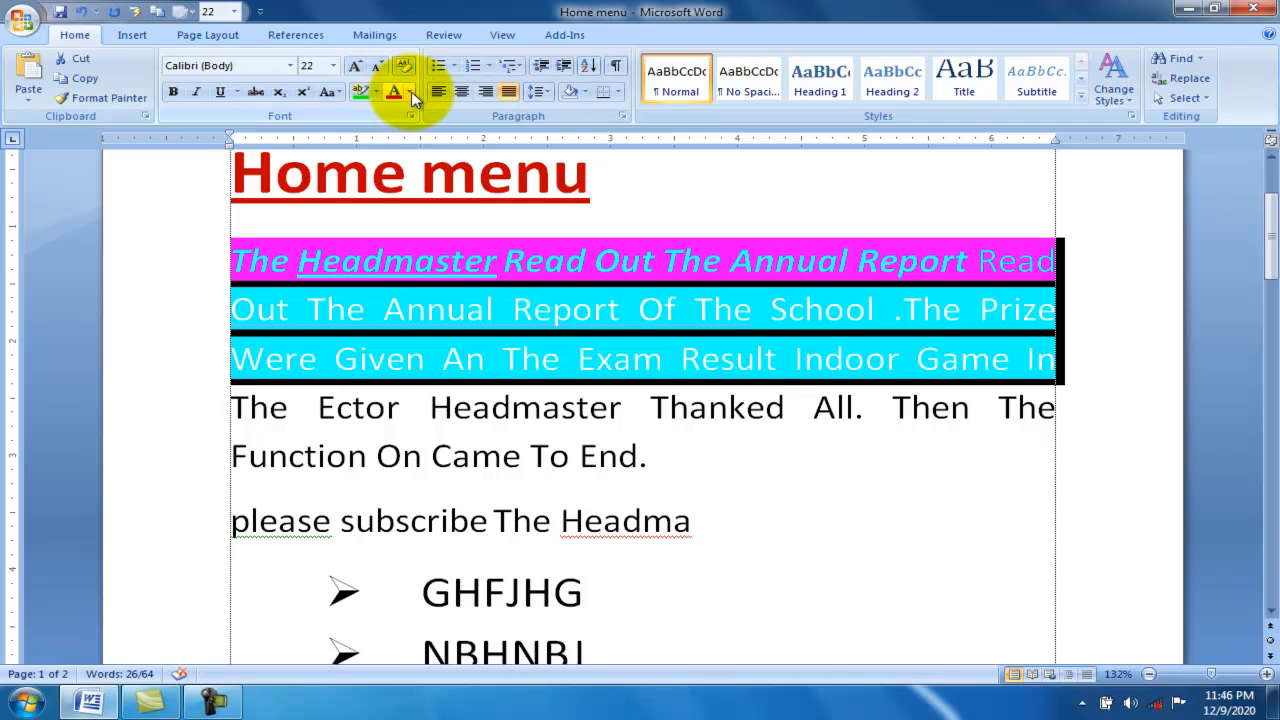
{"action": "left_click", "coordinate": [583, 90]}
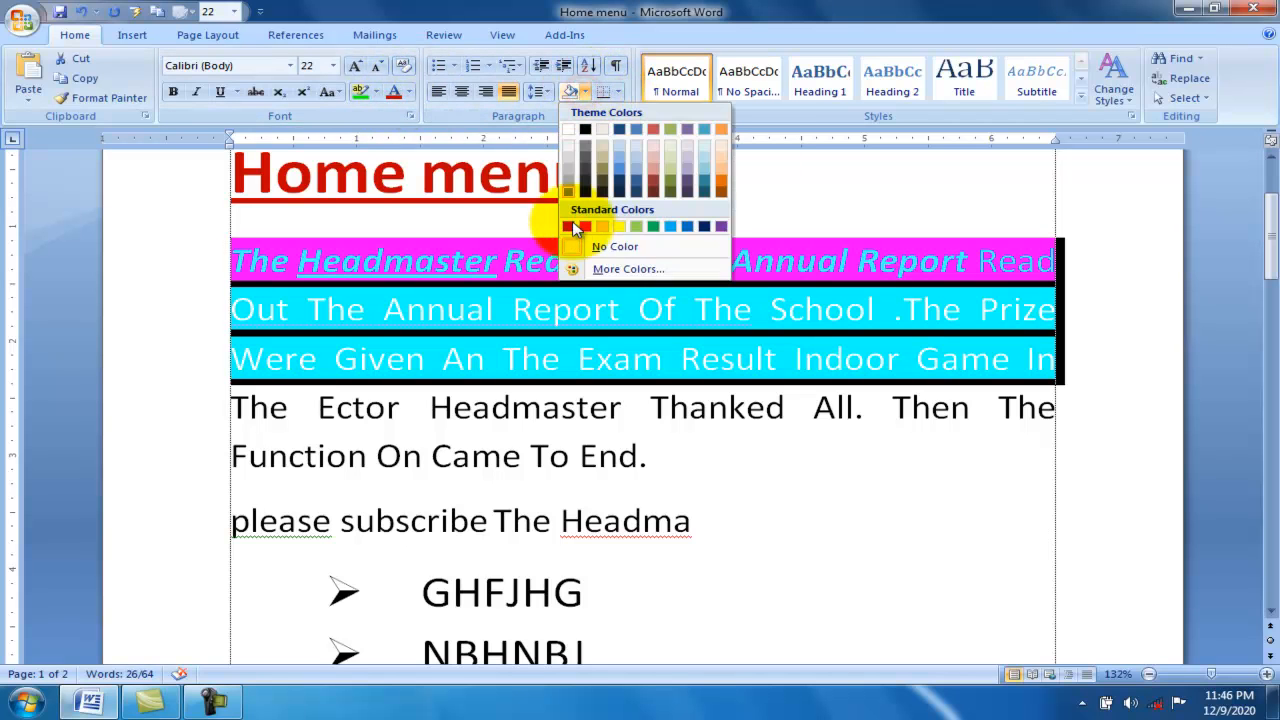
{"action": "left_click", "coordinate": [575, 250]}
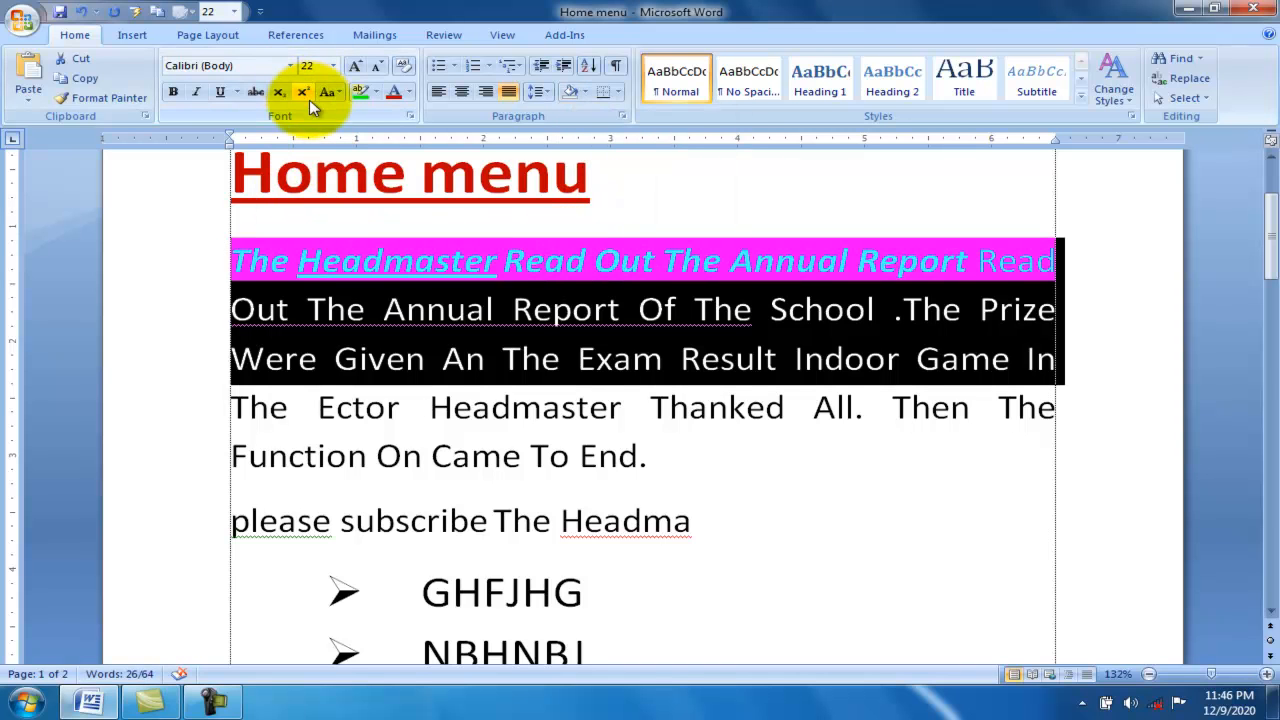
{"action": "left_click", "coordinate": [377, 91]}
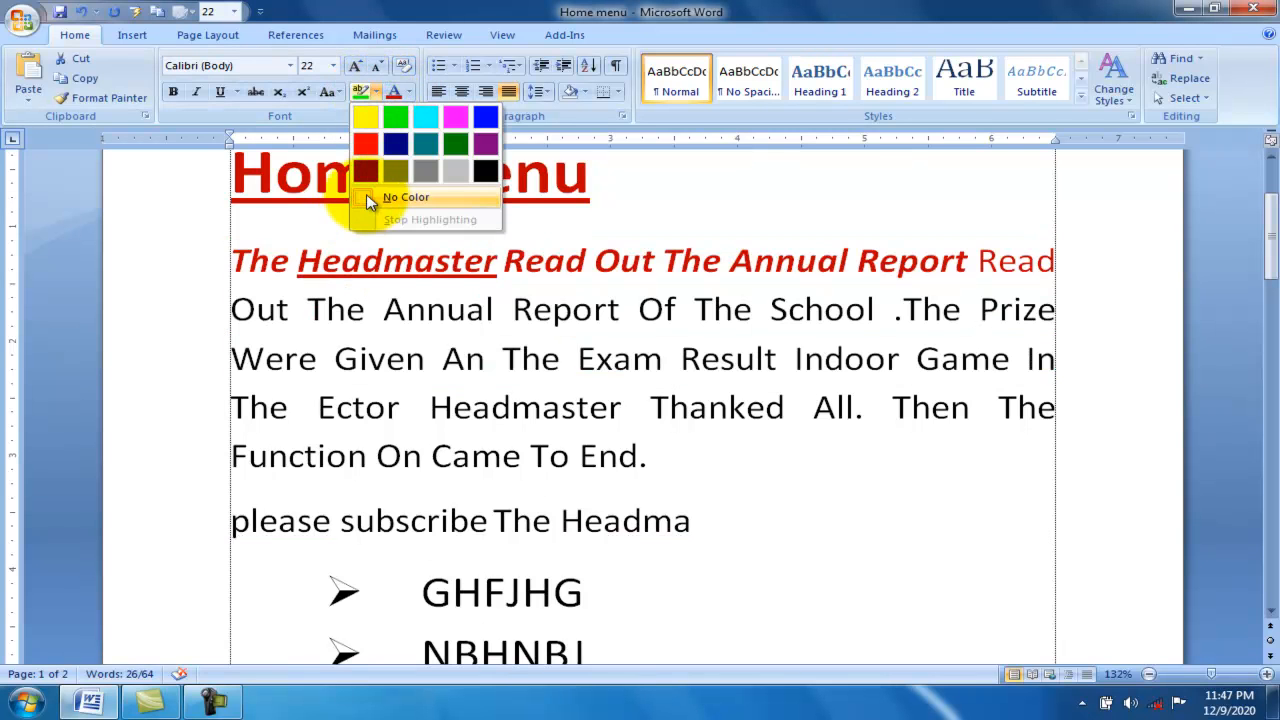
{"action": "left_click", "coordinate": [366, 197]}
{"action": "left_click", "coordinate": [772, 453]}
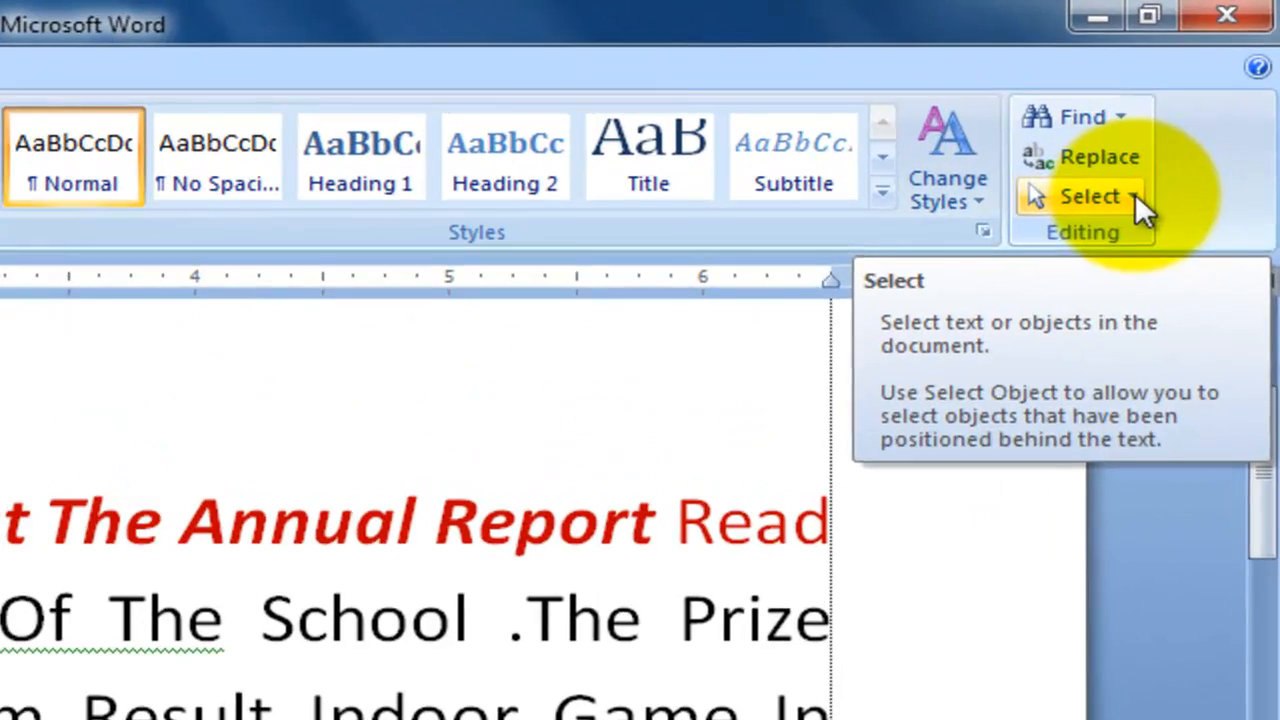
Step: Select all of the document's content and clear the selection again
{"action": "left_click", "coordinate": [1207, 97]}
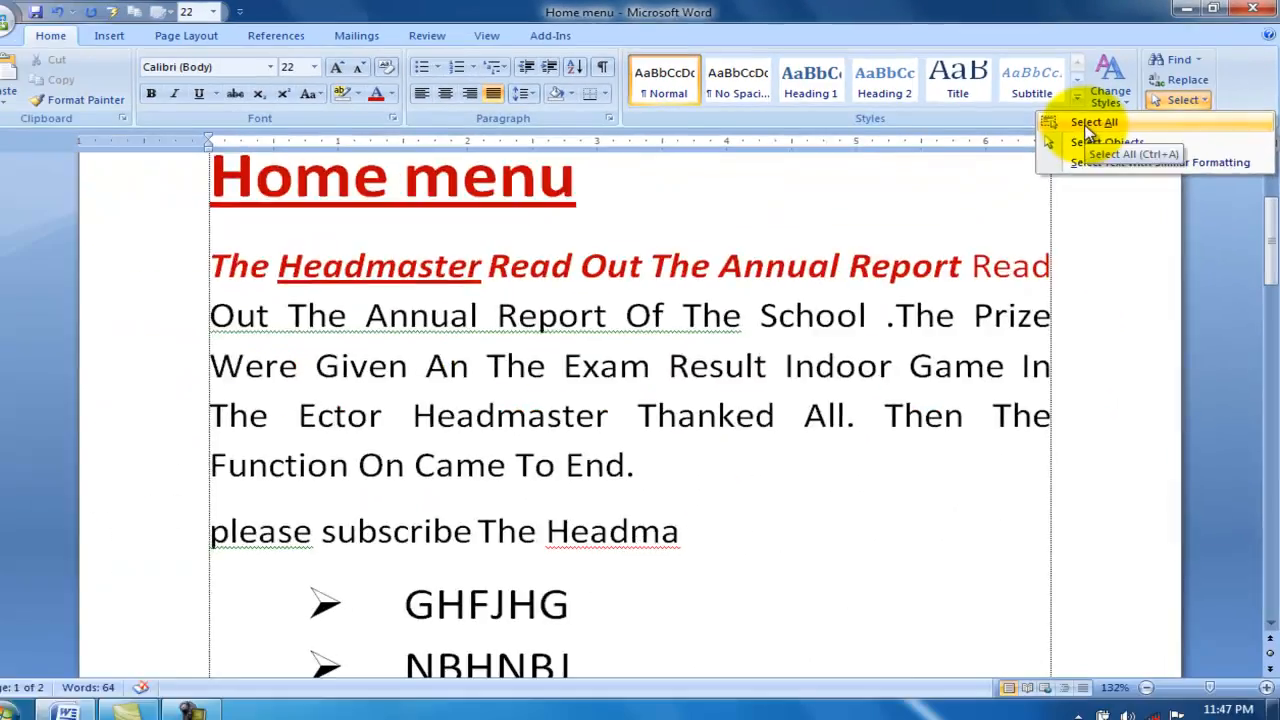
{"action": "left_click", "coordinate": [915, 239]}
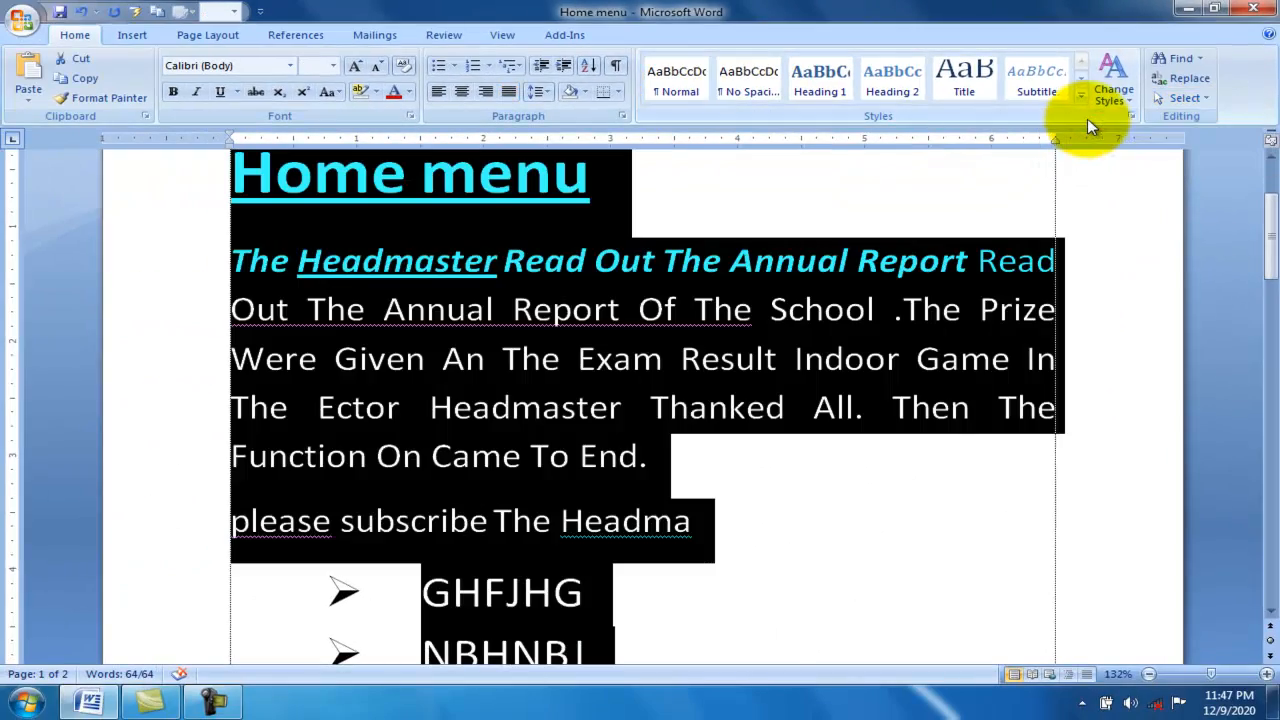
{"action": "left_click_drag", "start_coordinate": [1273, 233], "coordinate": [1190, 346]}
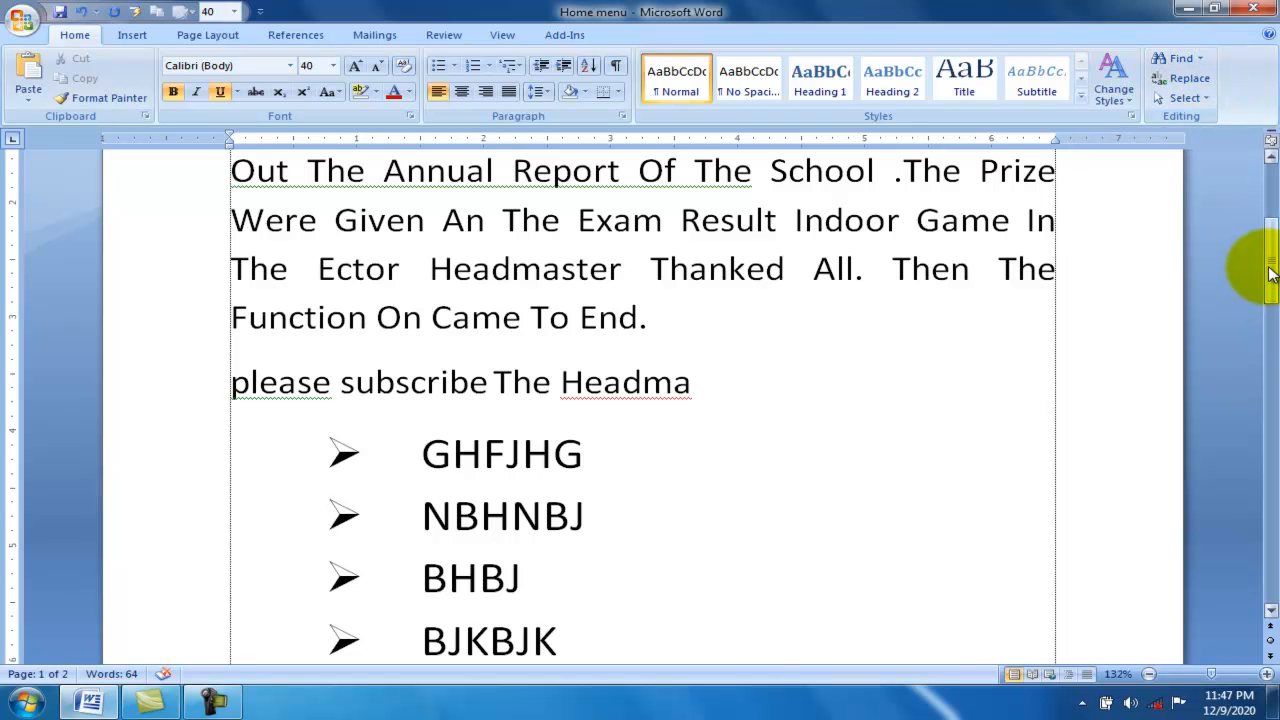
{"action": "left_click_drag", "start_coordinate": [1270, 272], "coordinate": [1268, 217]}
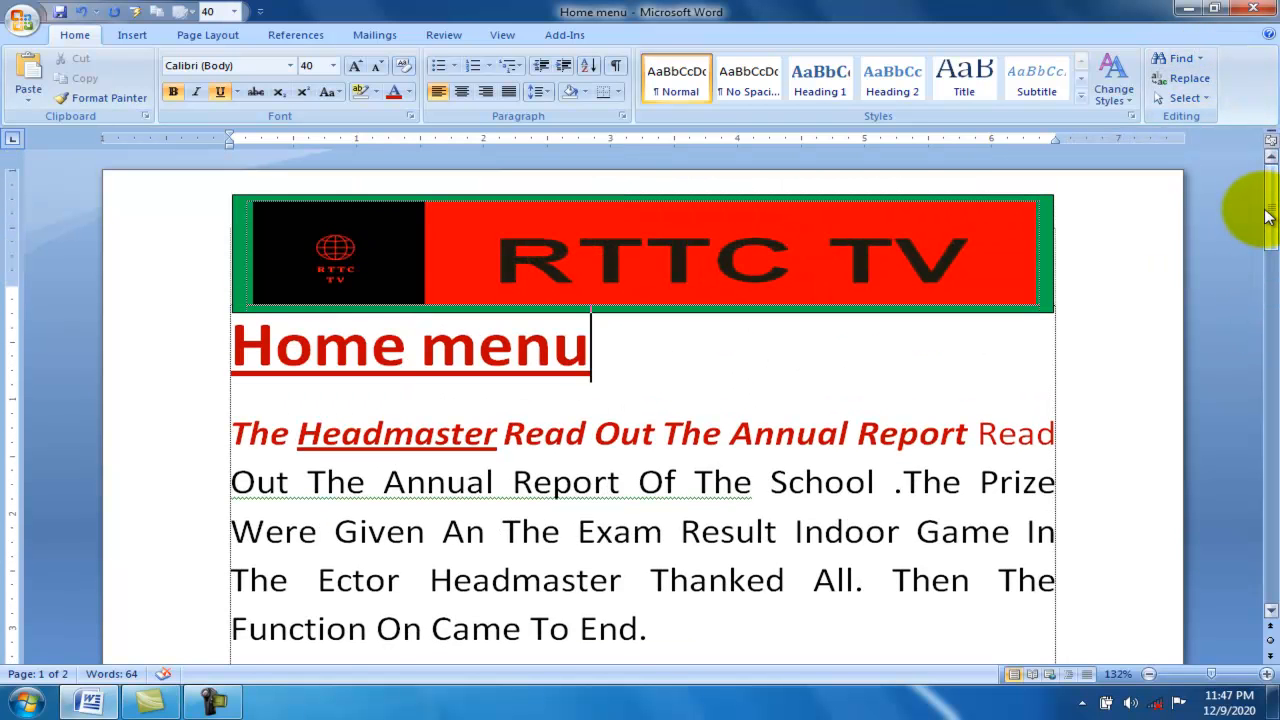
Step: Search the document for the word "THE" from the "Home menu" heading, going to the first match
{"action": "left_click", "coordinate": [1203, 60]}
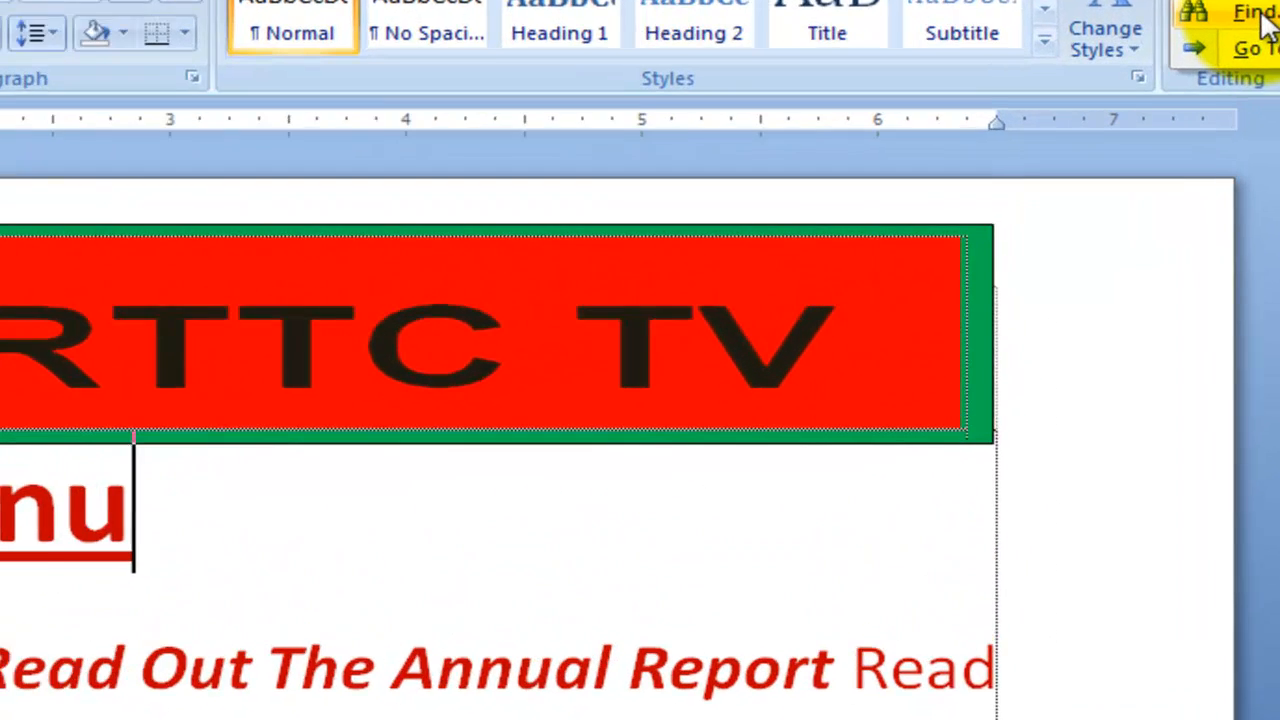
{"action": "left_click", "coordinate": [1263, 14]}
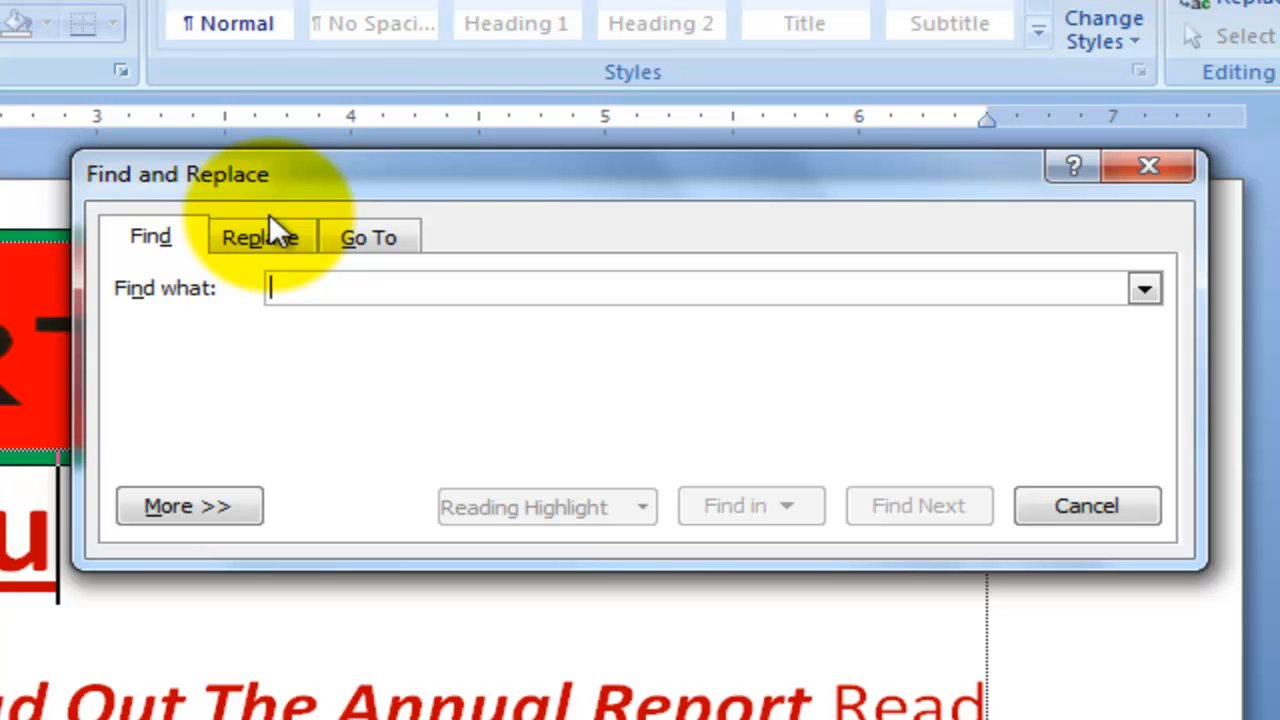
{"action": "left_click_drag", "start_coordinate": [507, 157], "coordinate": [477, 9]}
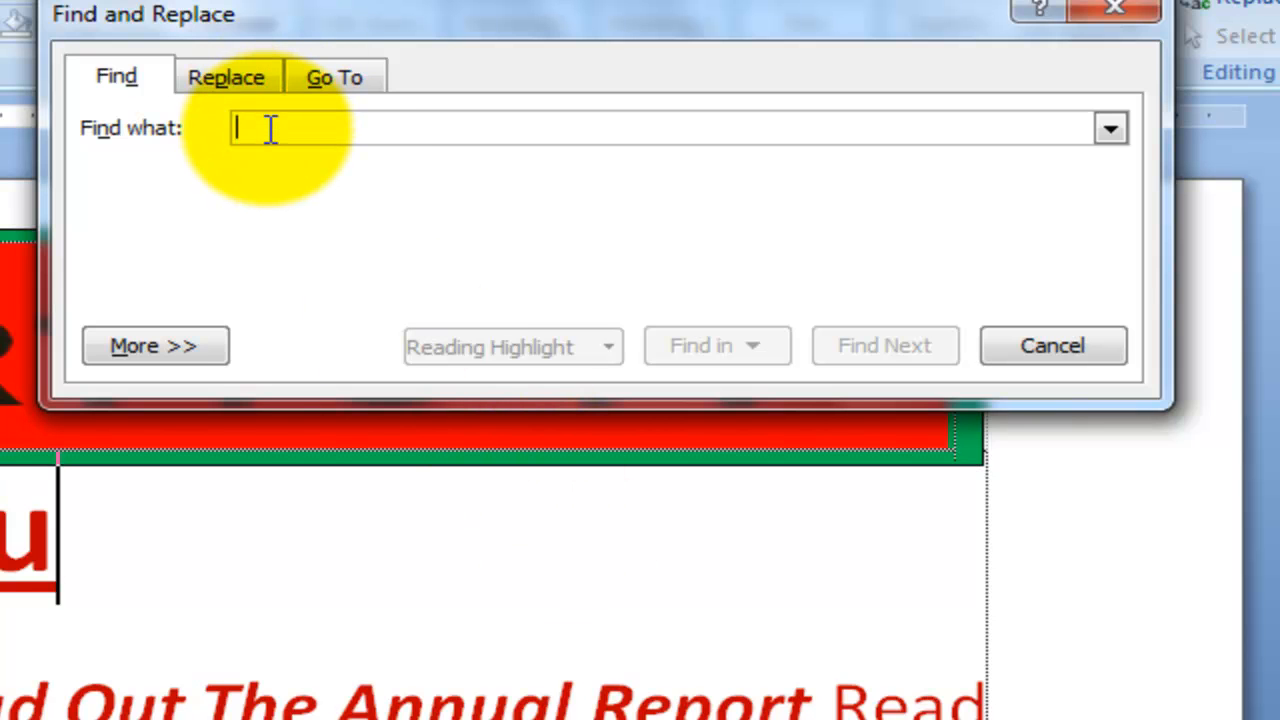
{"action": "type", "text": "THE"}
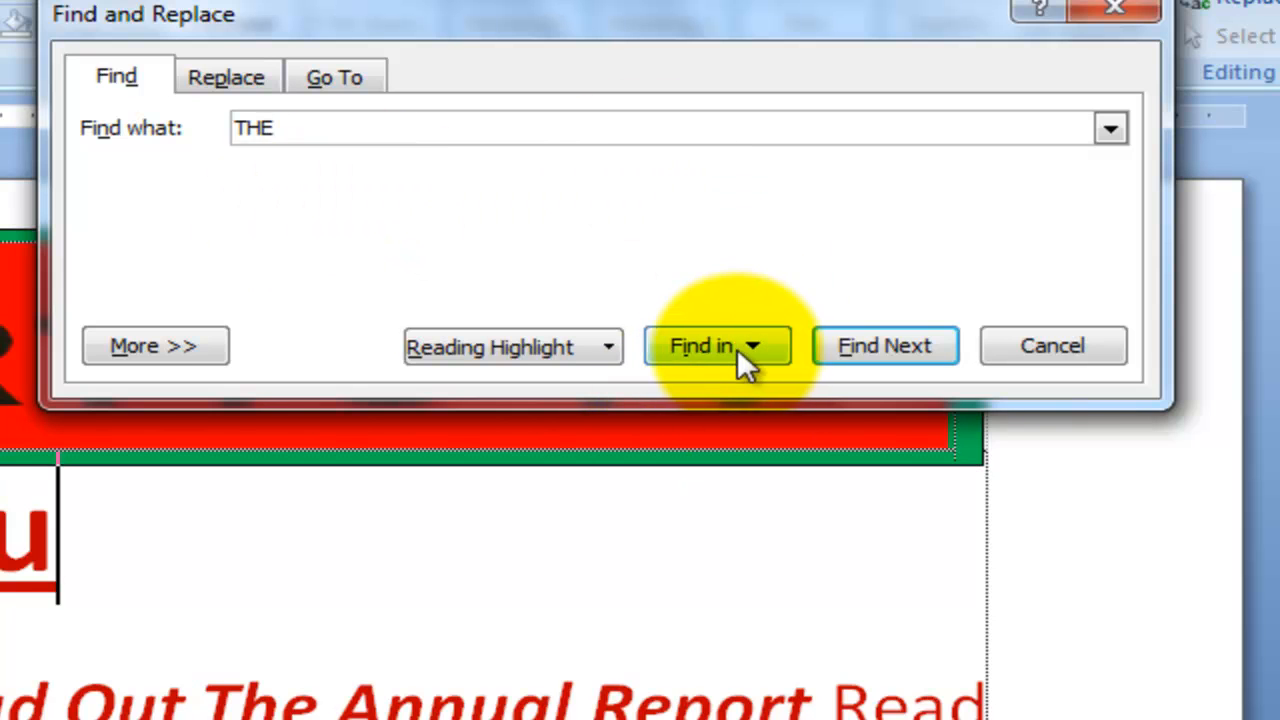
{"action": "left_click", "coordinate": [891, 345]}
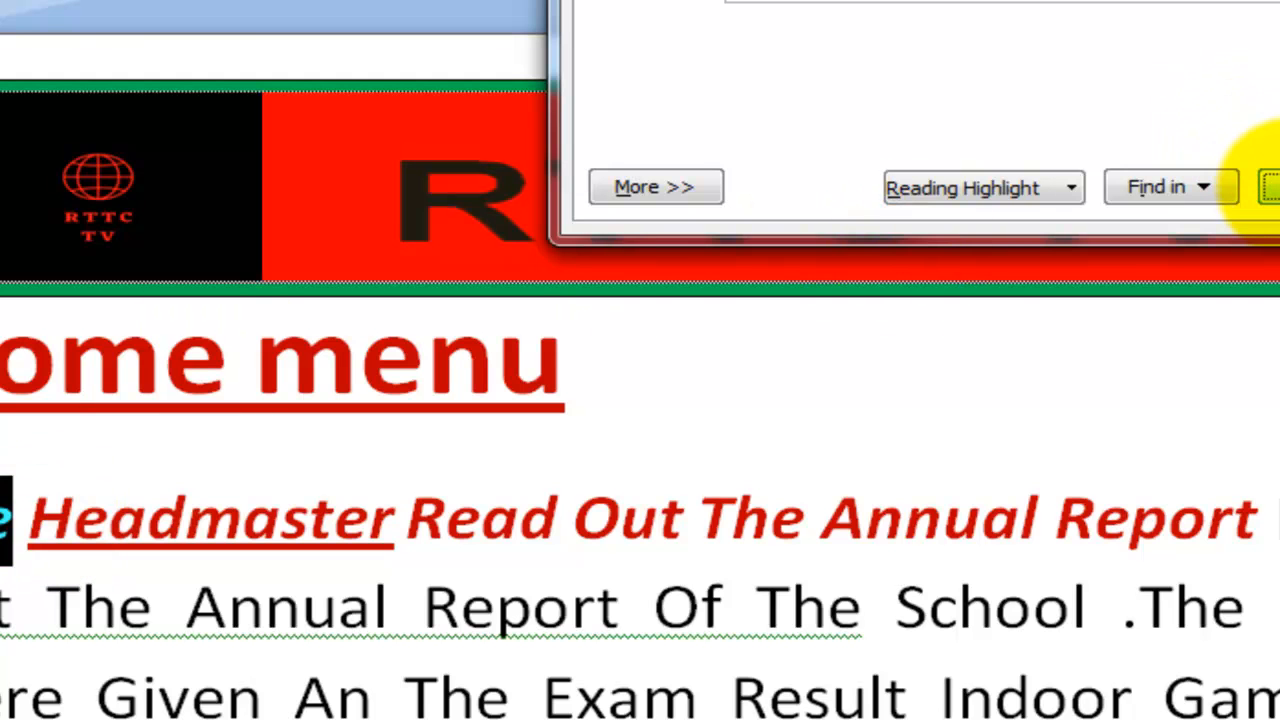
Step: Go through the remaining matches of "THE" until the whole document is searched, and end the search
{"action": "left_click", "coordinate": [1268, 187]}
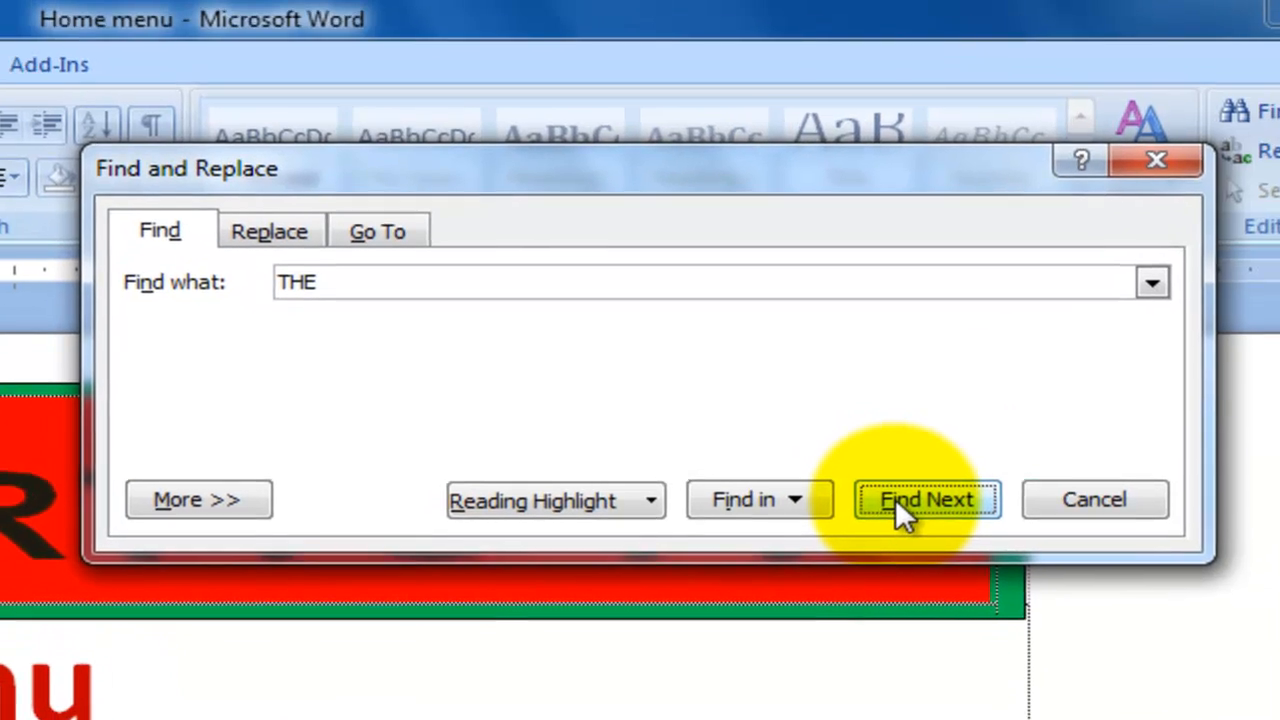
{"action": "left_click", "coordinate": [1270, 187]}
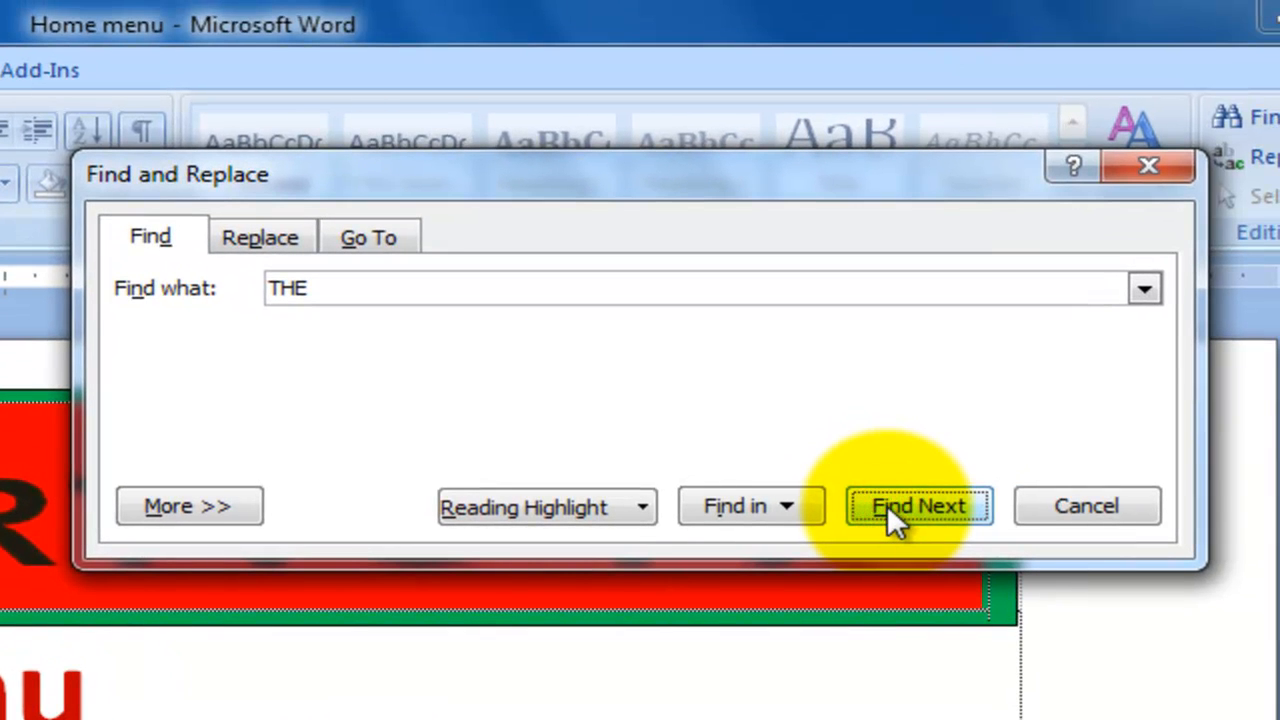
{"action": "left_click", "coordinate": [943, 506]}
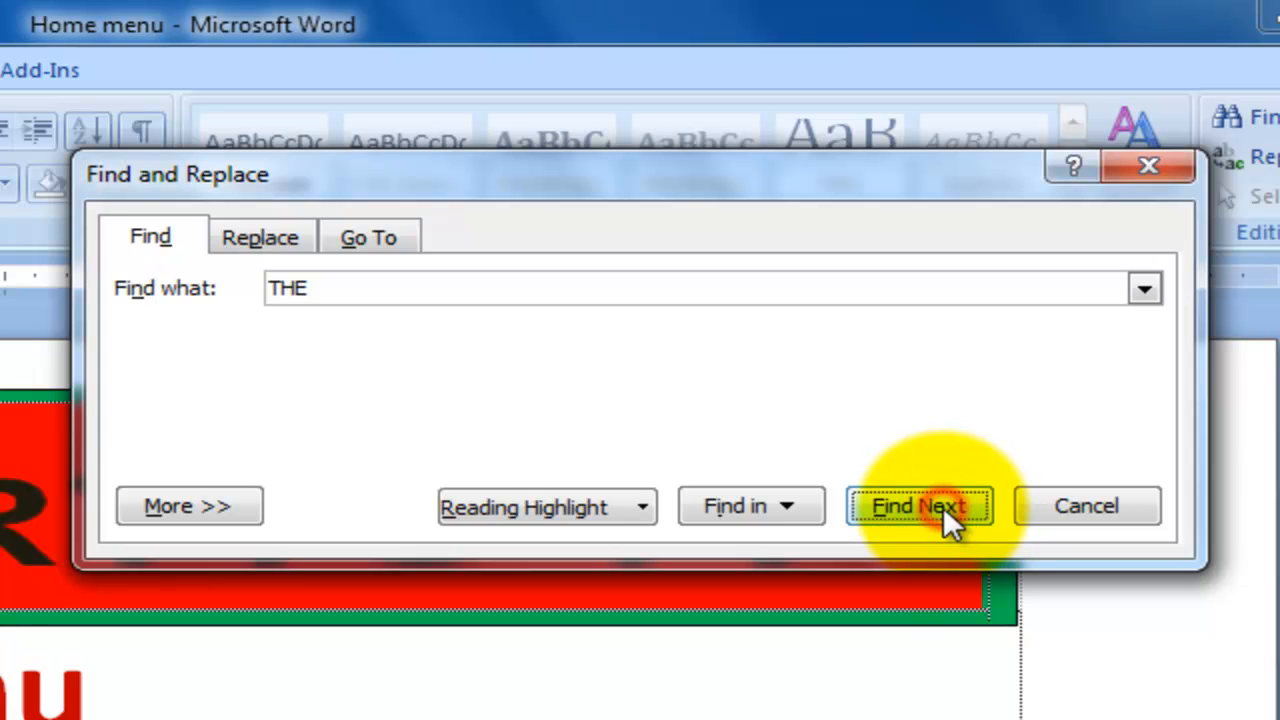
{"action": "left_click", "coordinate": [943, 506]}
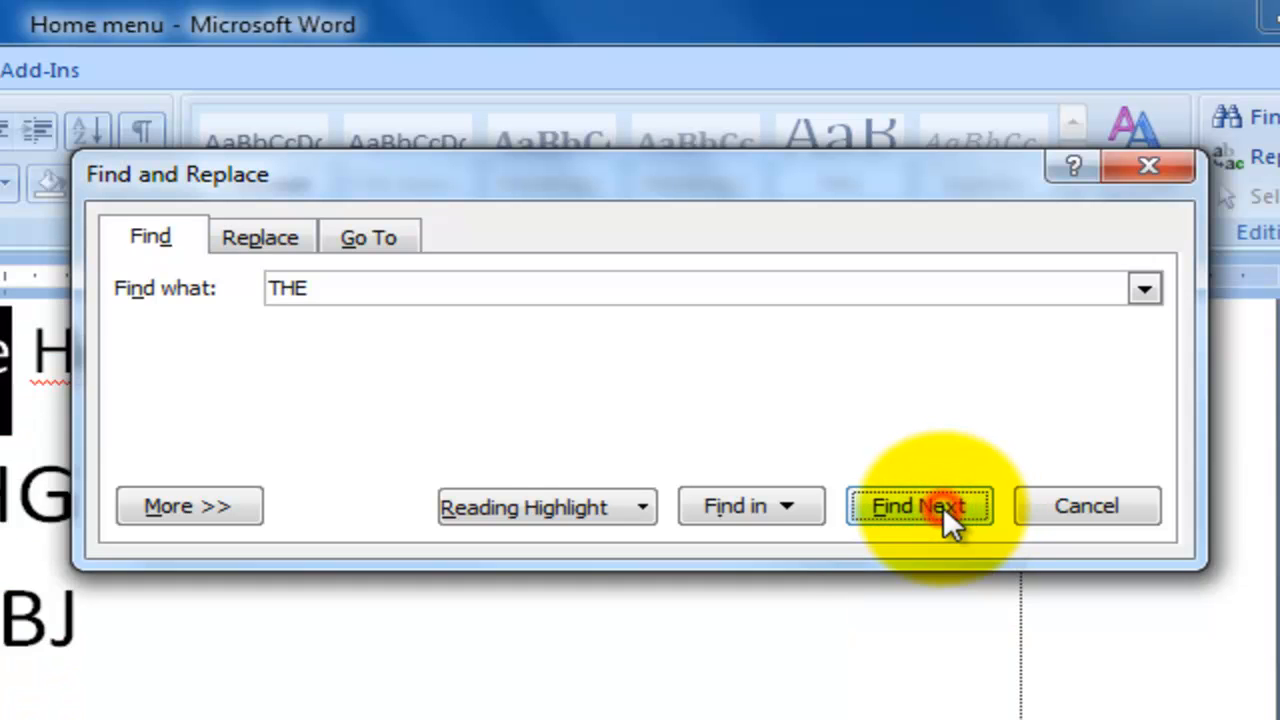
{"action": "left_click", "coordinate": [943, 506]}
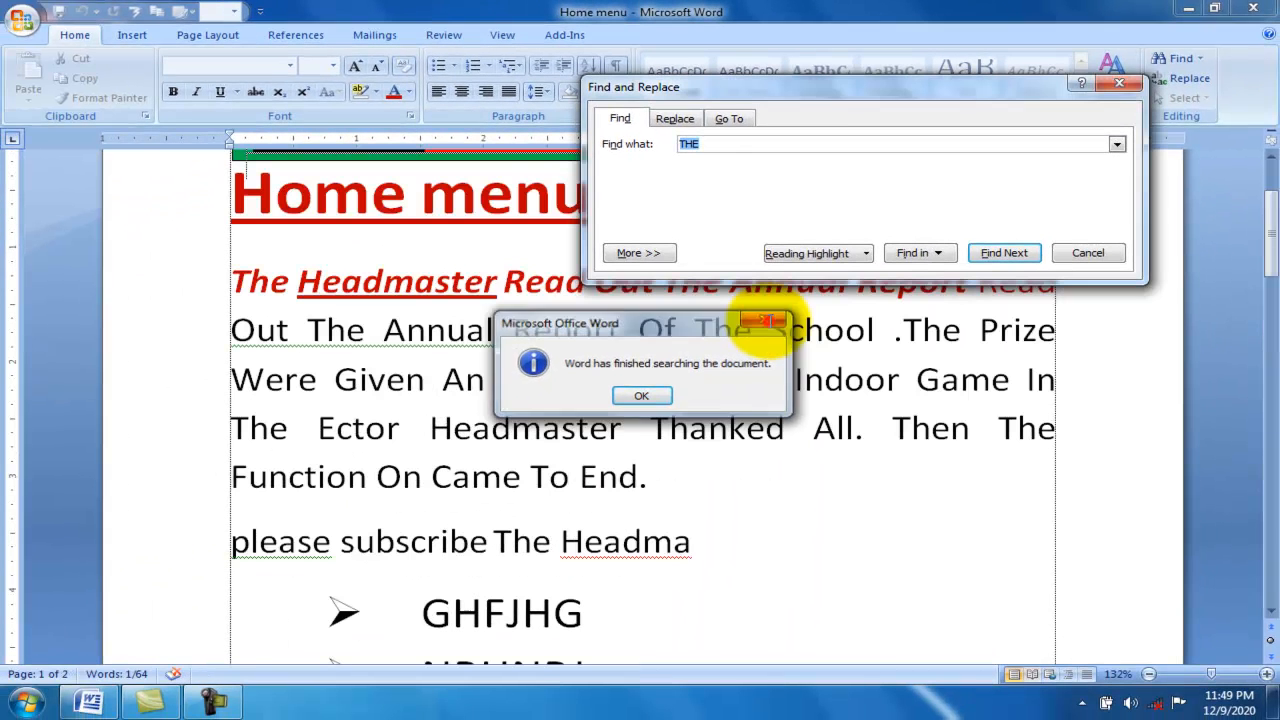
{"action": "left_click", "coordinate": [765, 320]}
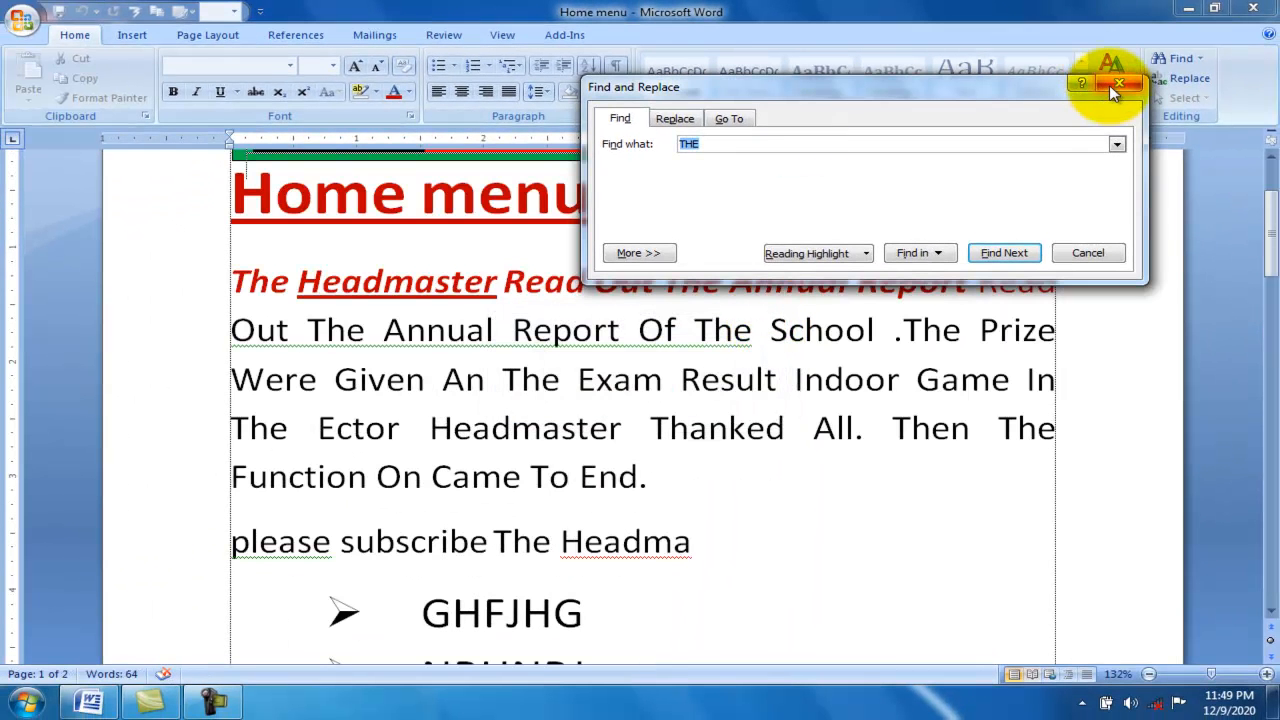
{"action": "left_click", "coordinate": [1115, 85]}
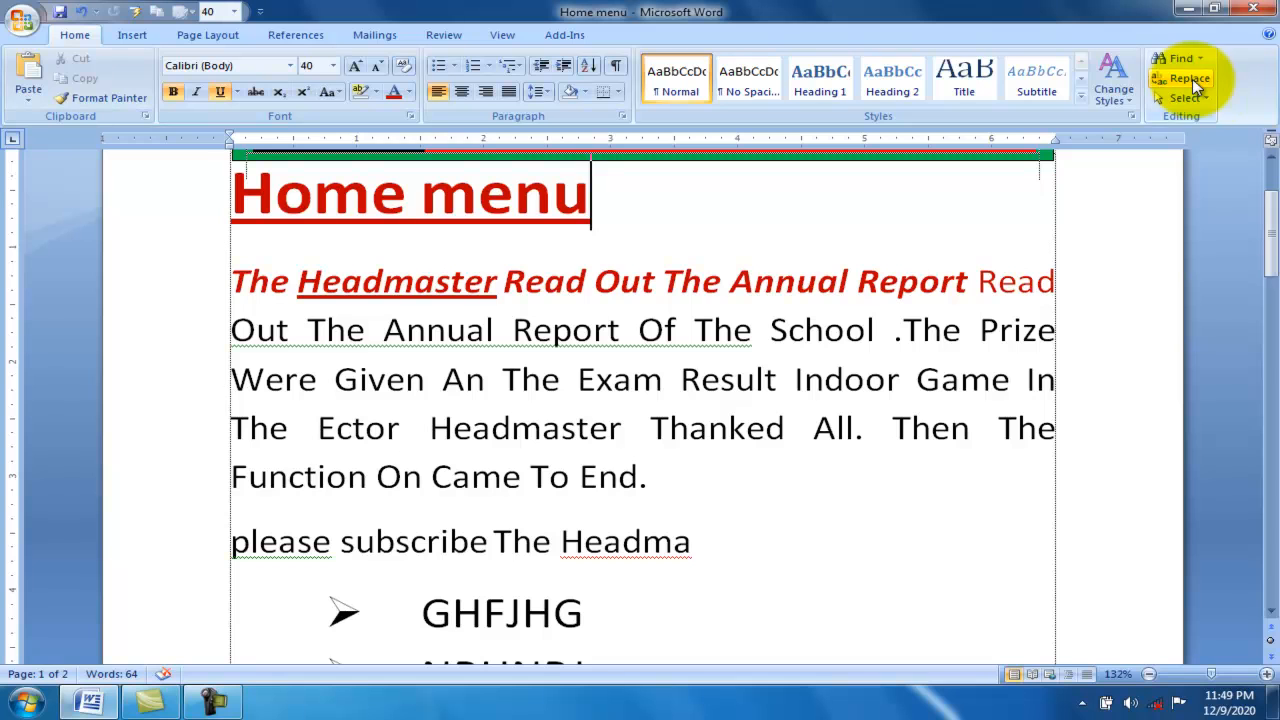
Step: Replace every occurrence of "THE" in the document with "AN" and close Find and Replace
{"action": "left_click_drag", "start_coordinate": [1270, 240], "coordinate": [1266, 143]}
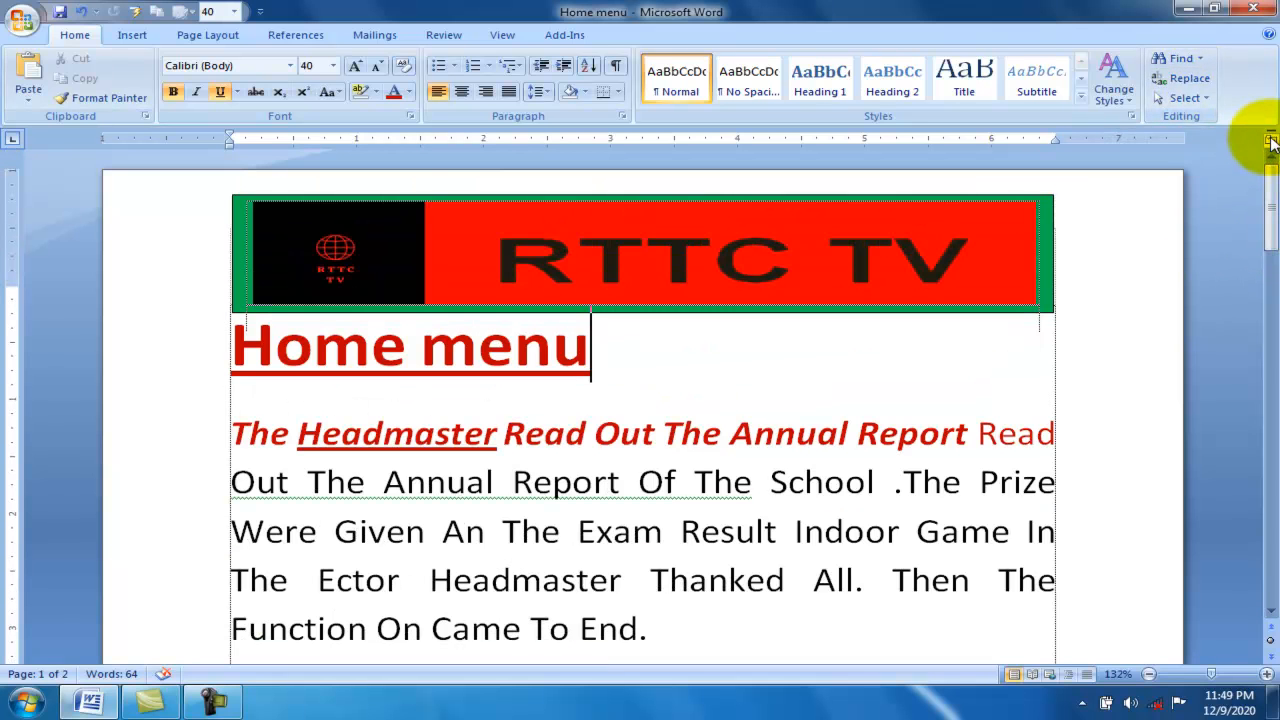
{"action": "left_click", "coordinate": [1177, 83]}
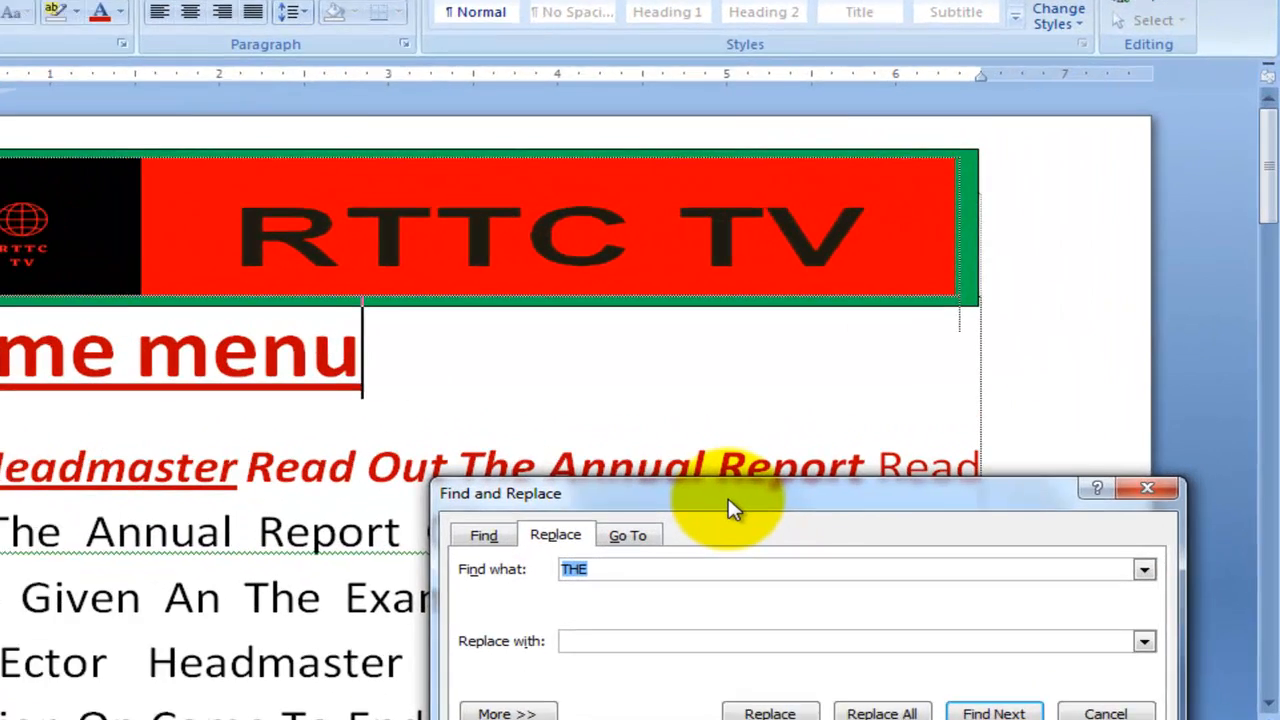
{"action": "left_click_drag", "start_coordinate": [728, 498], "coordinate": [470, 77]}
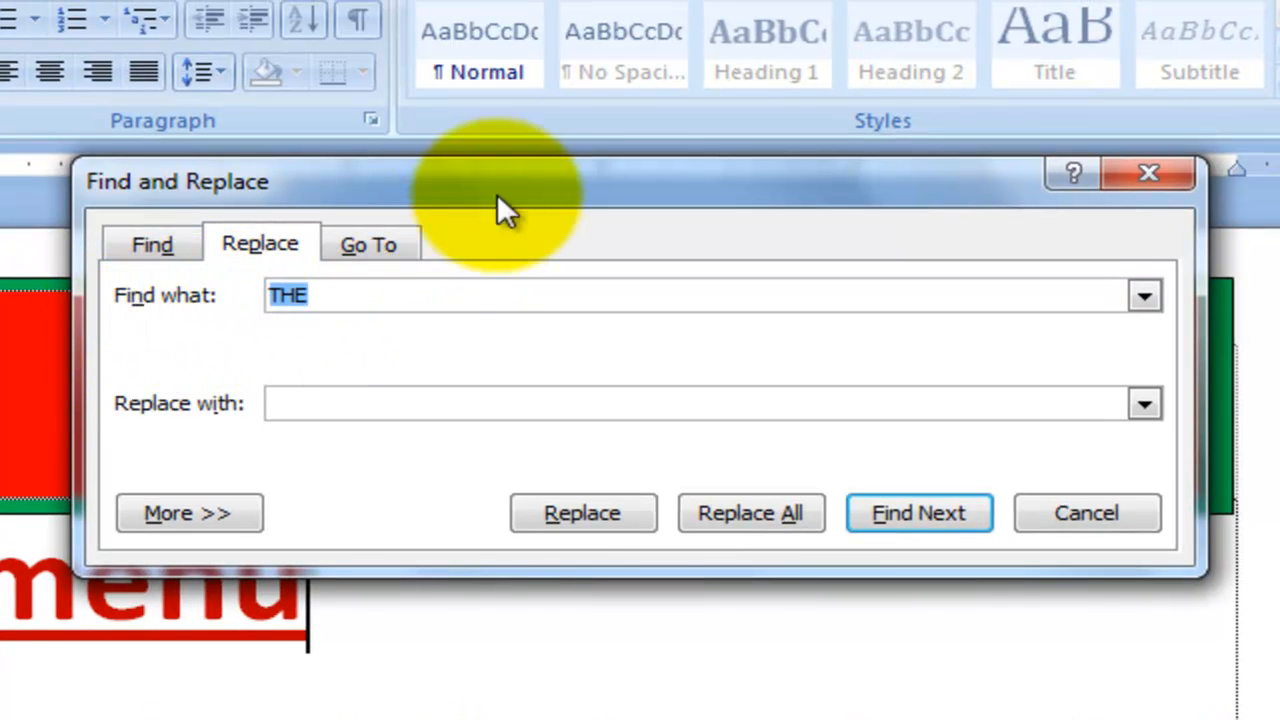
{"action": "left_click", "coordinate": [335, 300]}
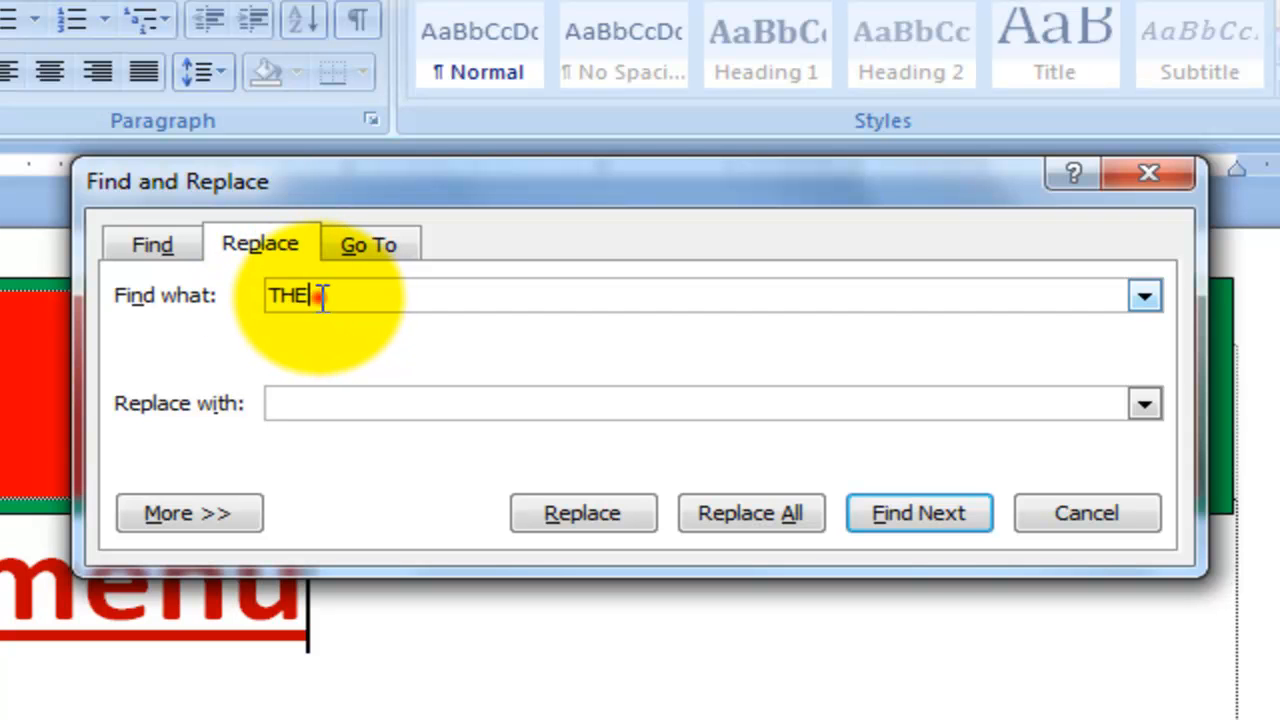
{"action": "left_click_drag", "start_coordinate": [322, 298], "coordinate": [255, 263]}
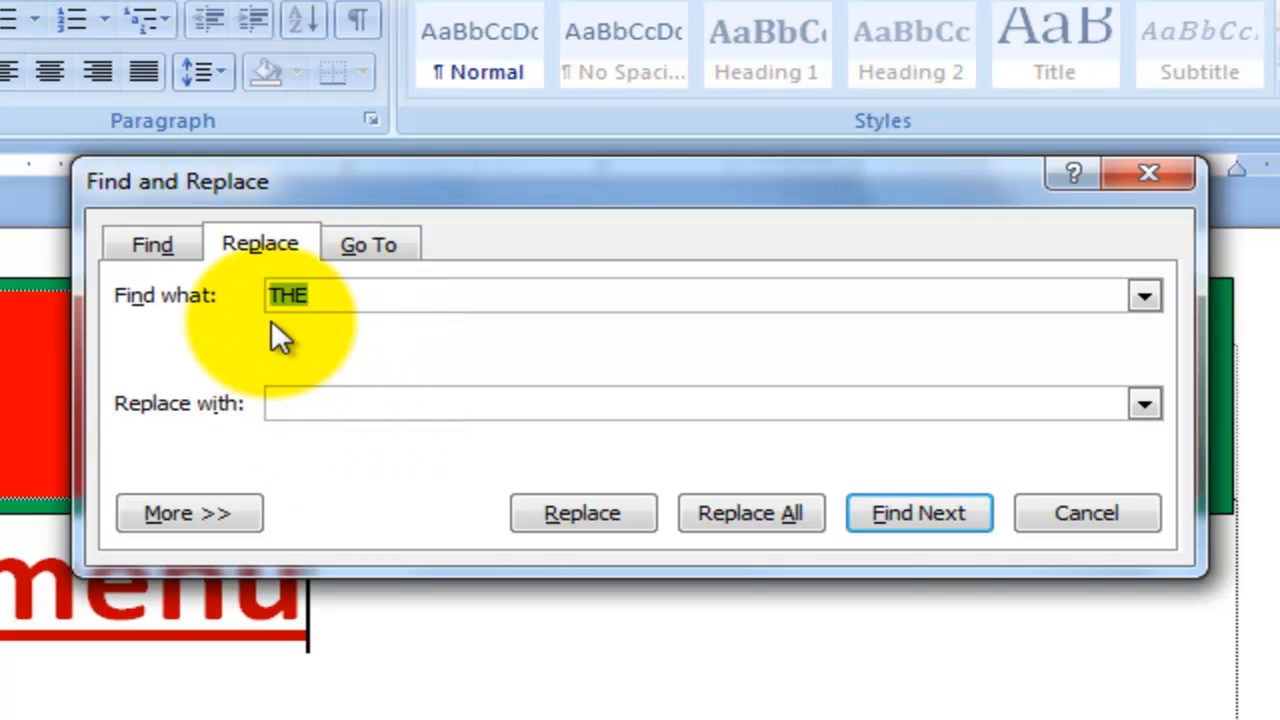
{"action": "left_click", "coordinate": [297, 403]}
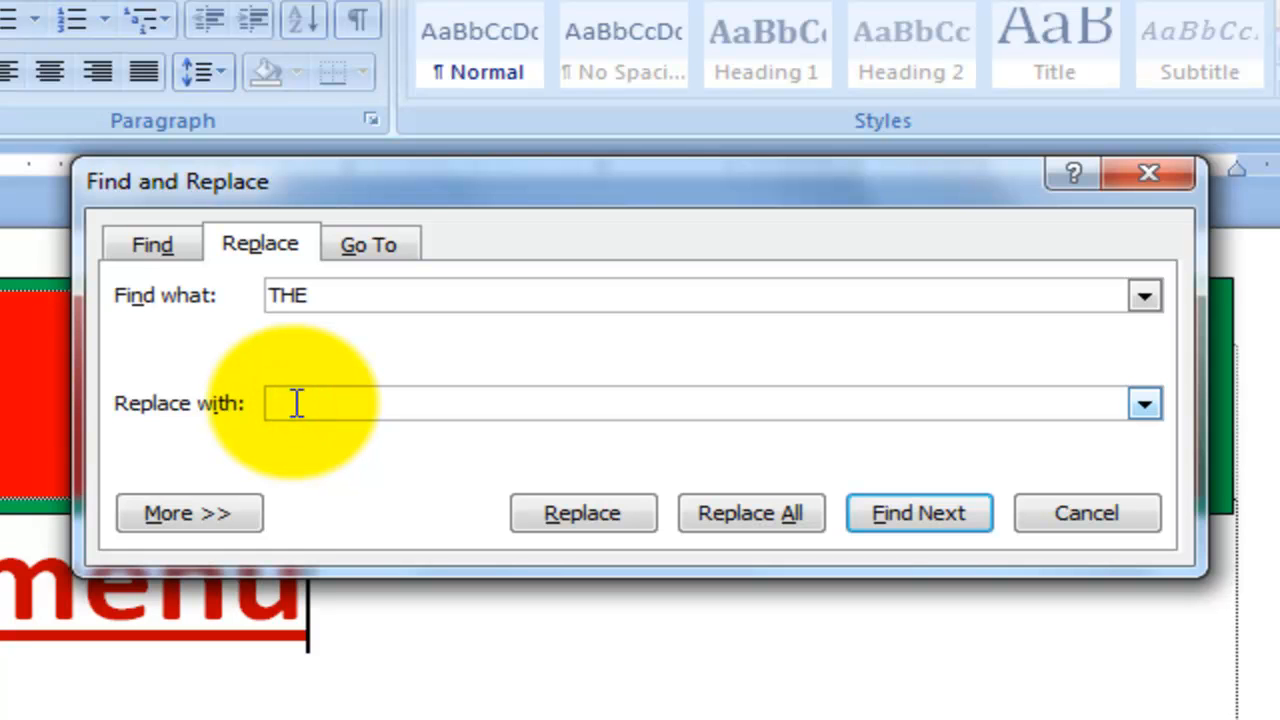
{"action": "type", "text": "AN"}
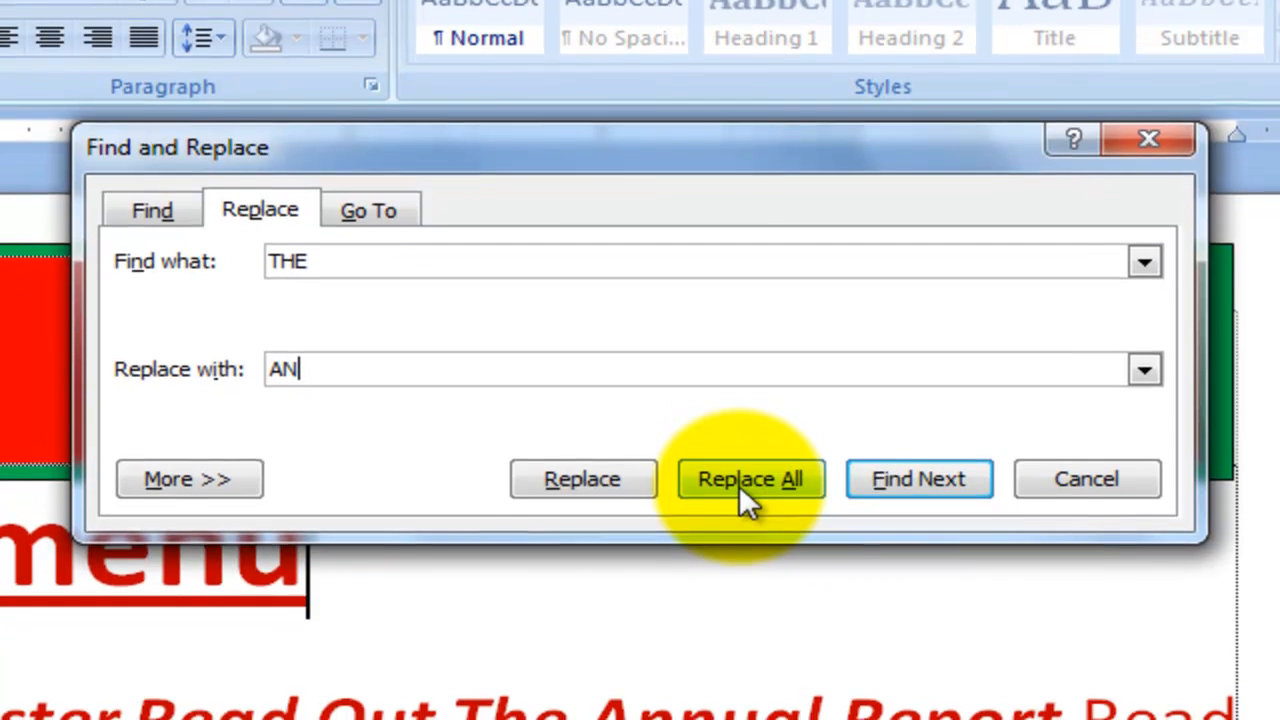
{"action": "left_click", "coordinate": [739, 519]}
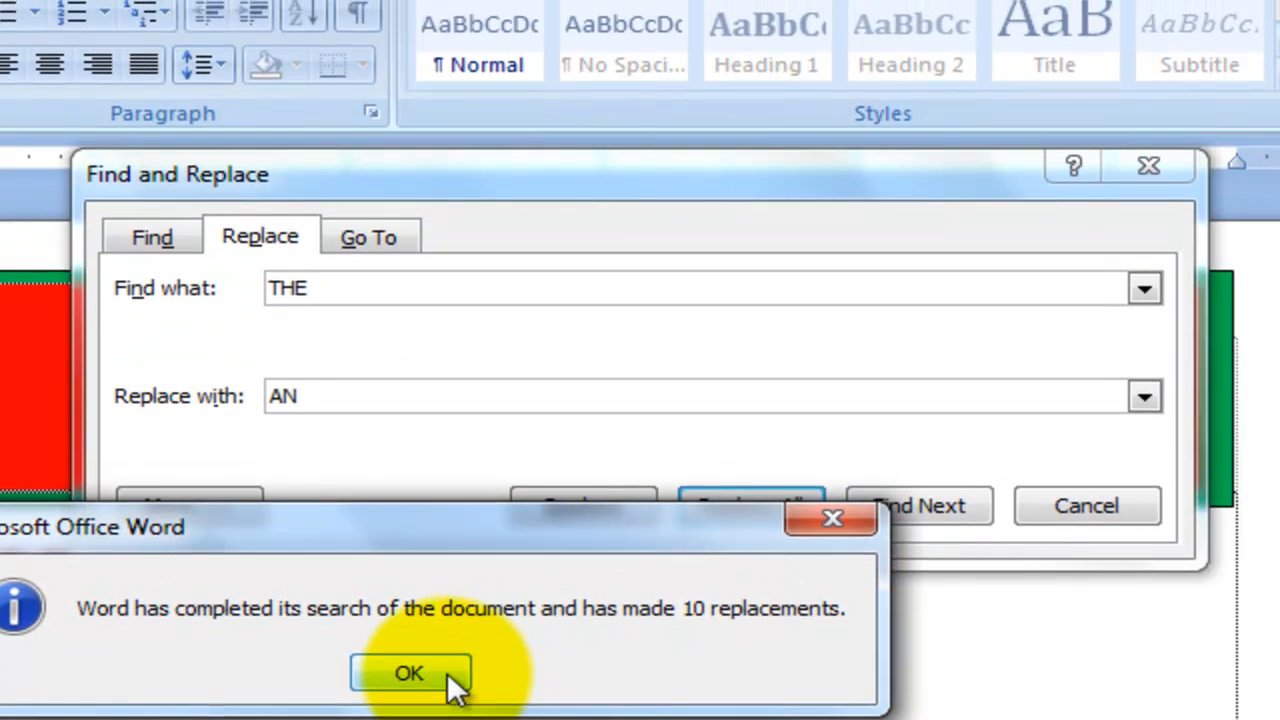
{"action": "left_click", "coordinate": [452, 683]}
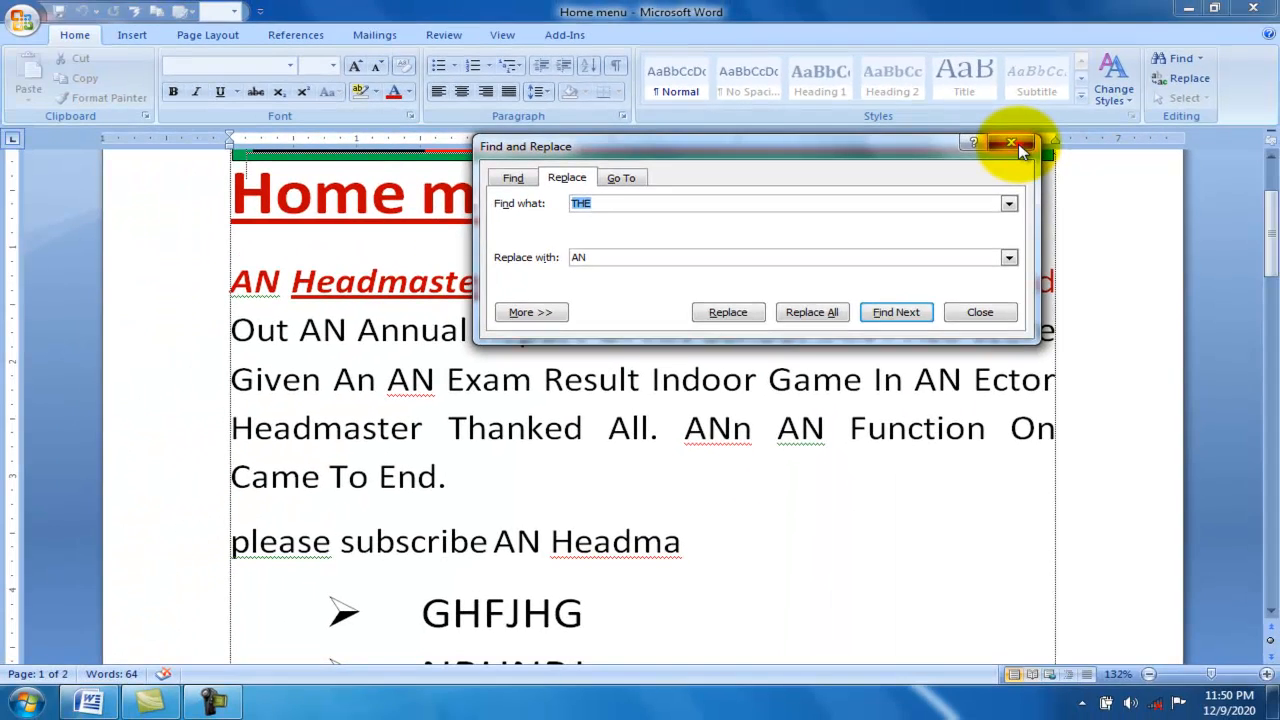
{"action": "left_click", "coordinate": [1140, 166]}
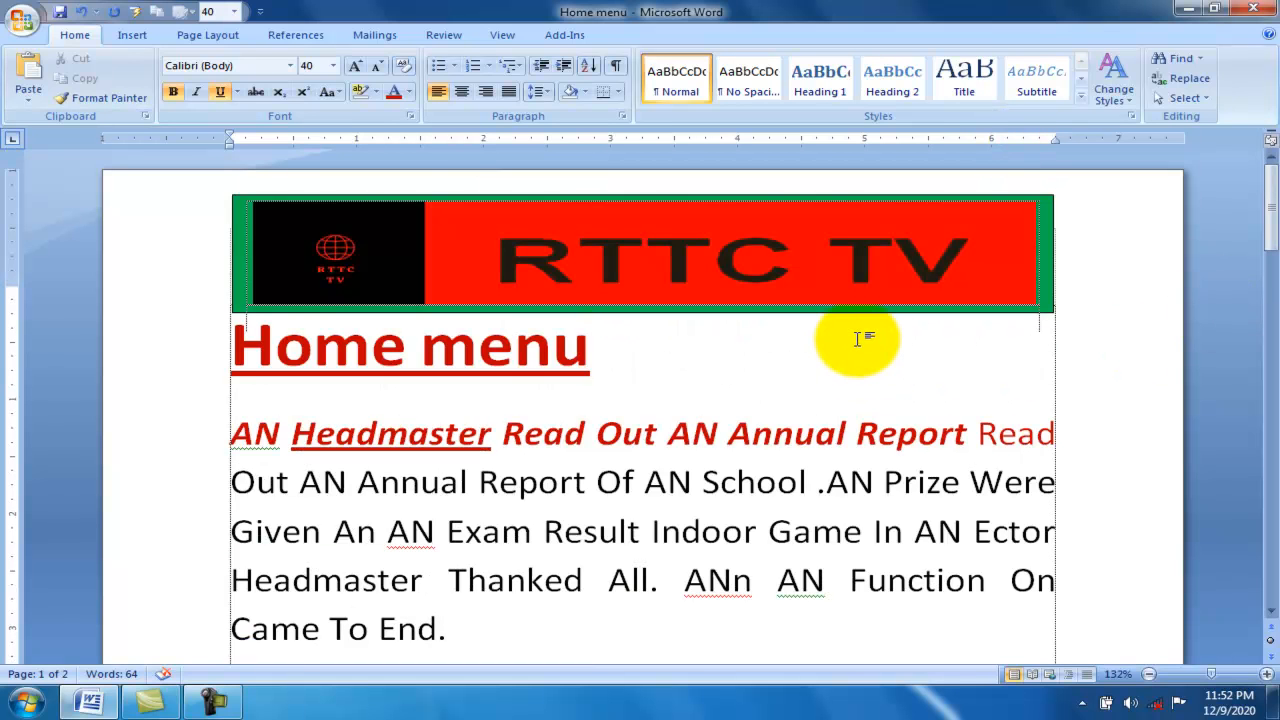